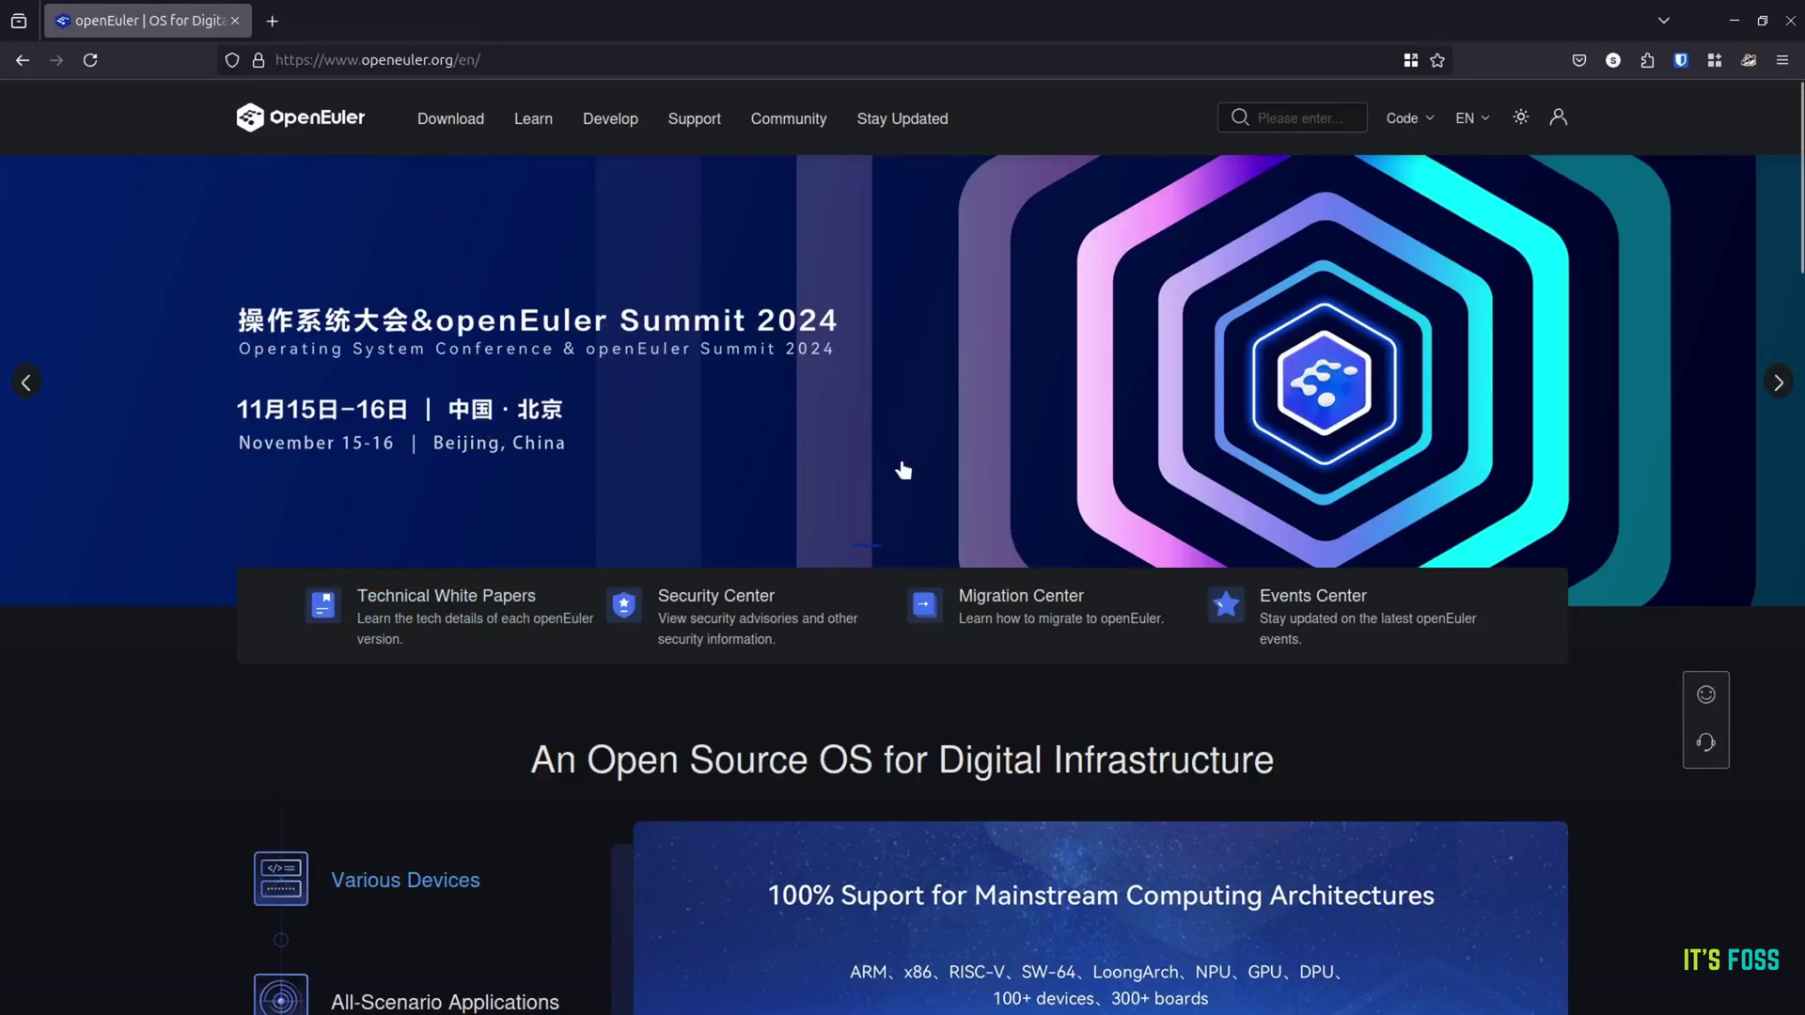
Step: Browse the openEuler home page and bring up the Download menu's community releases
scroll(990, 420, "down", 15)
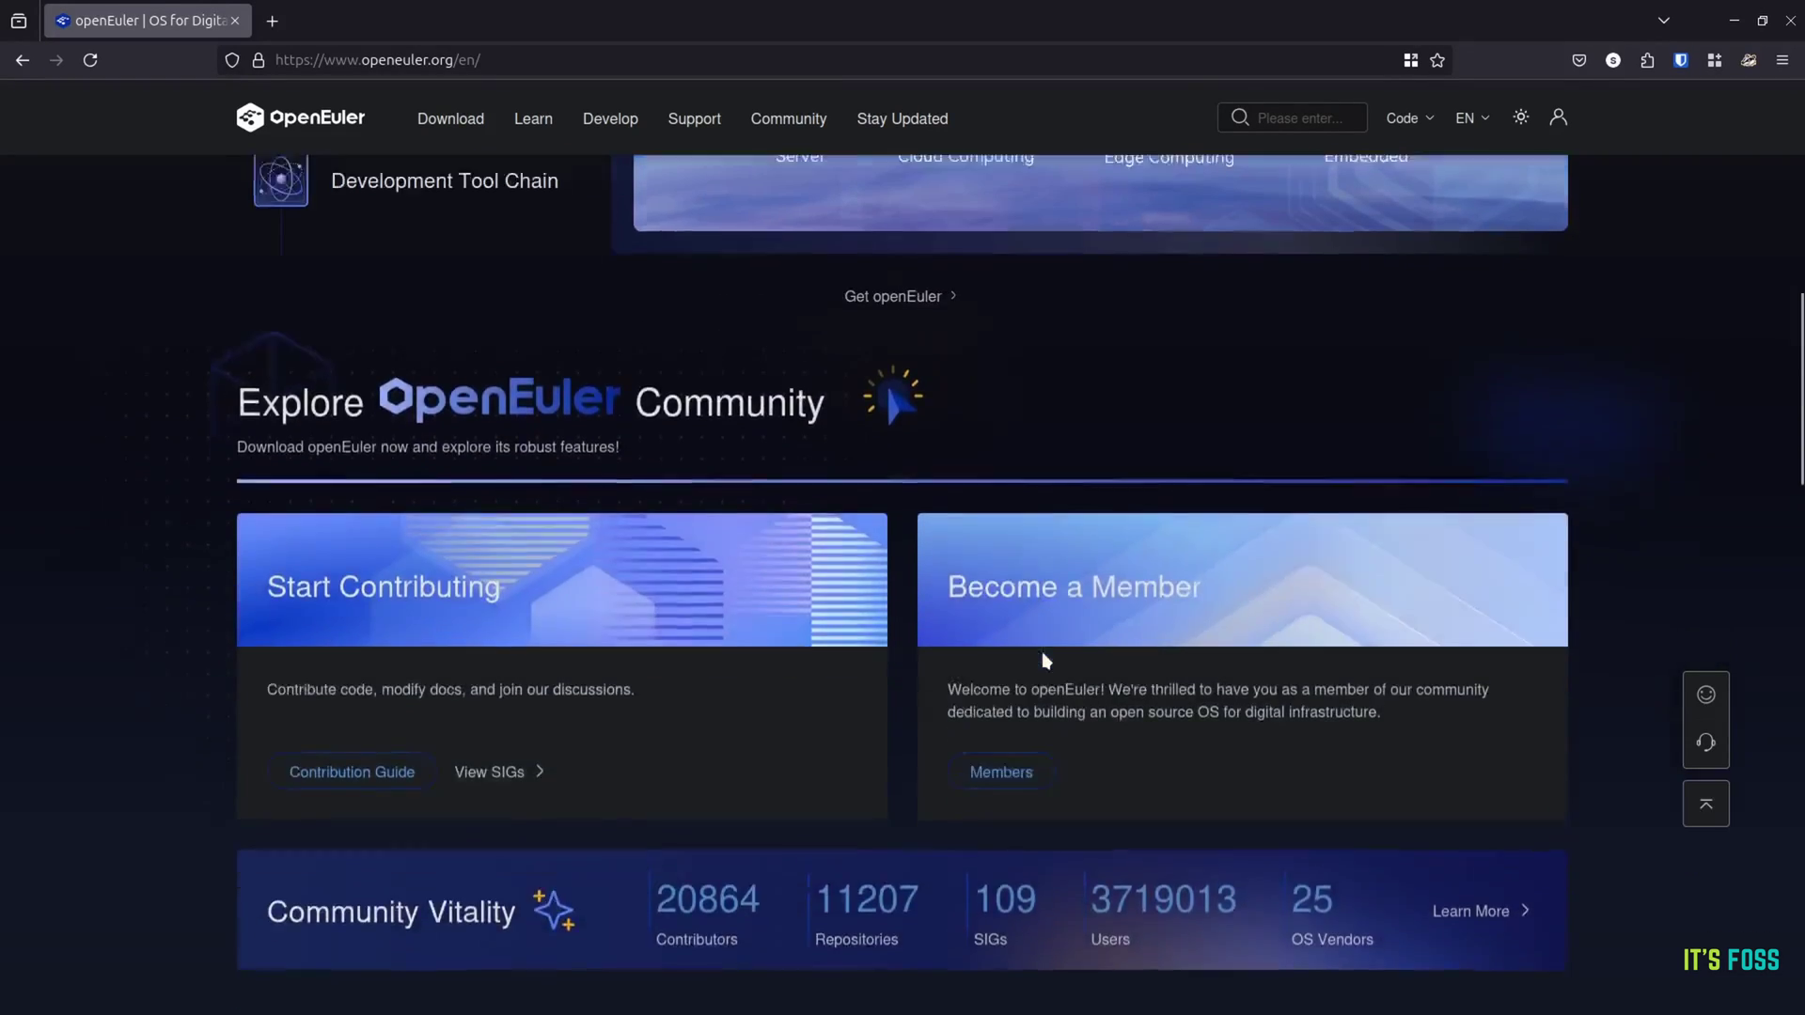
scroll(1053, 696, "down", 4)
scroll(1071, 742, "up", 14)
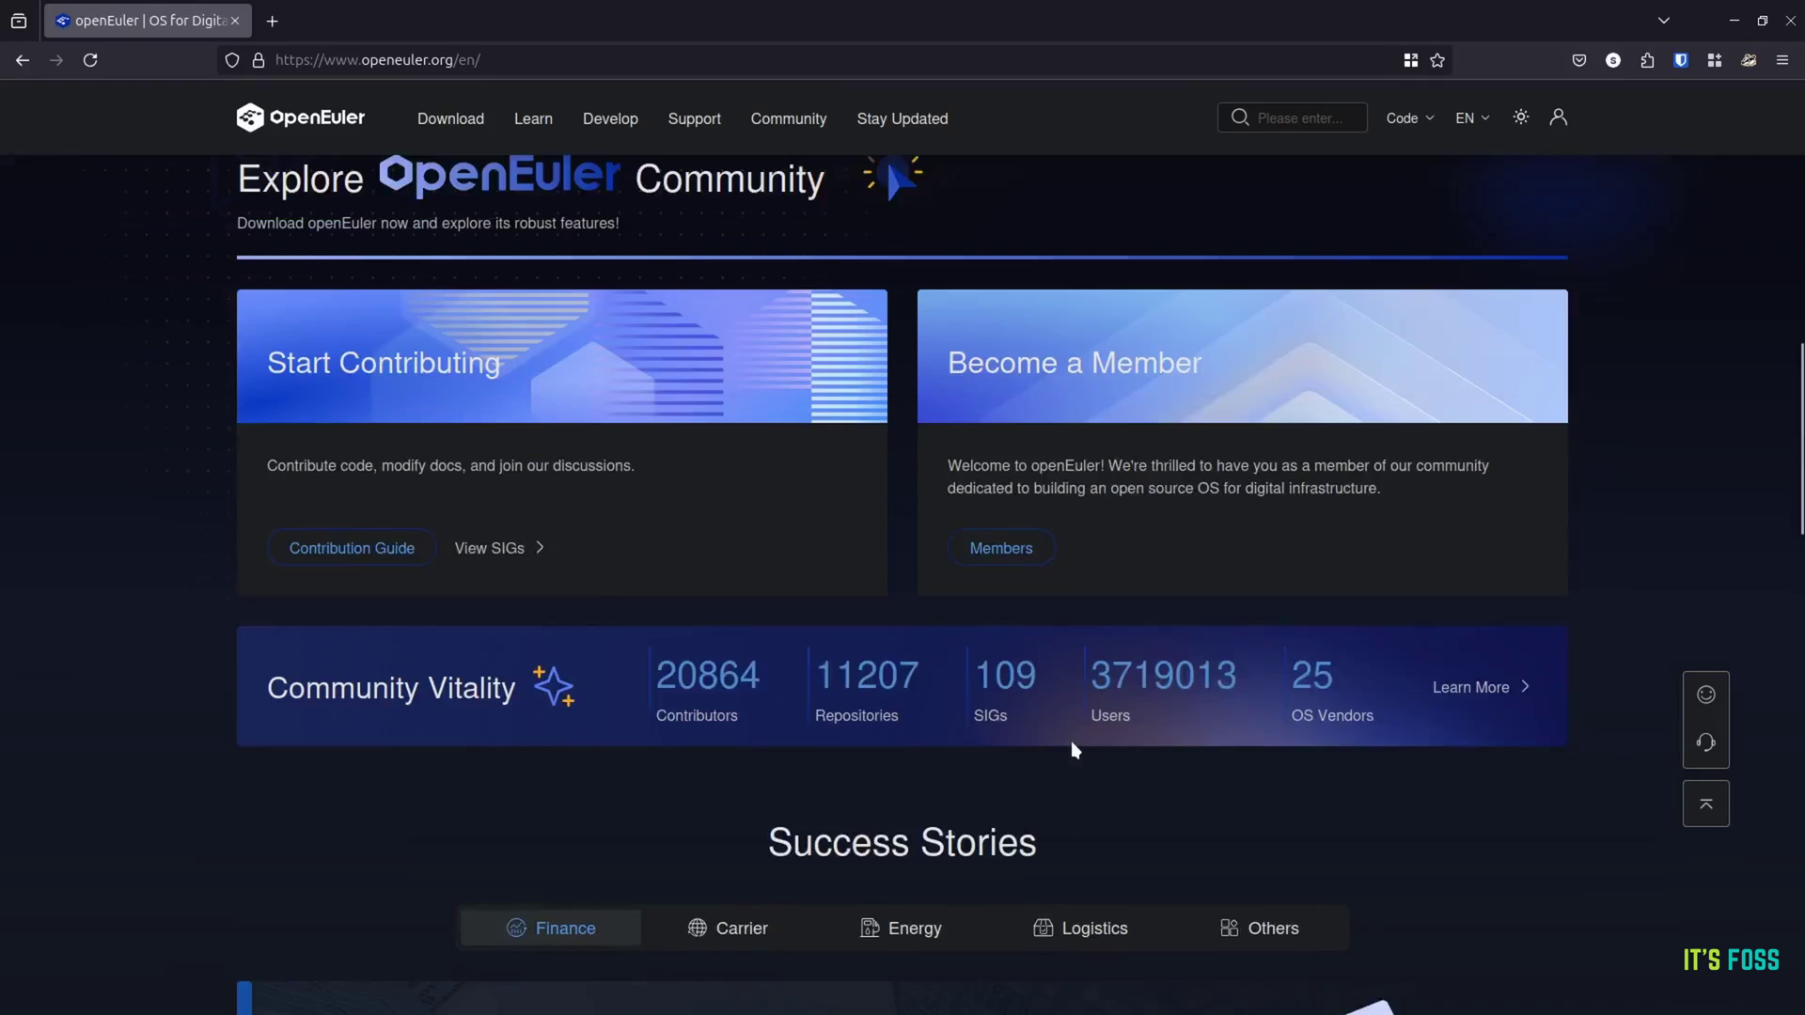
scroll(1075, 748, "up", 4)
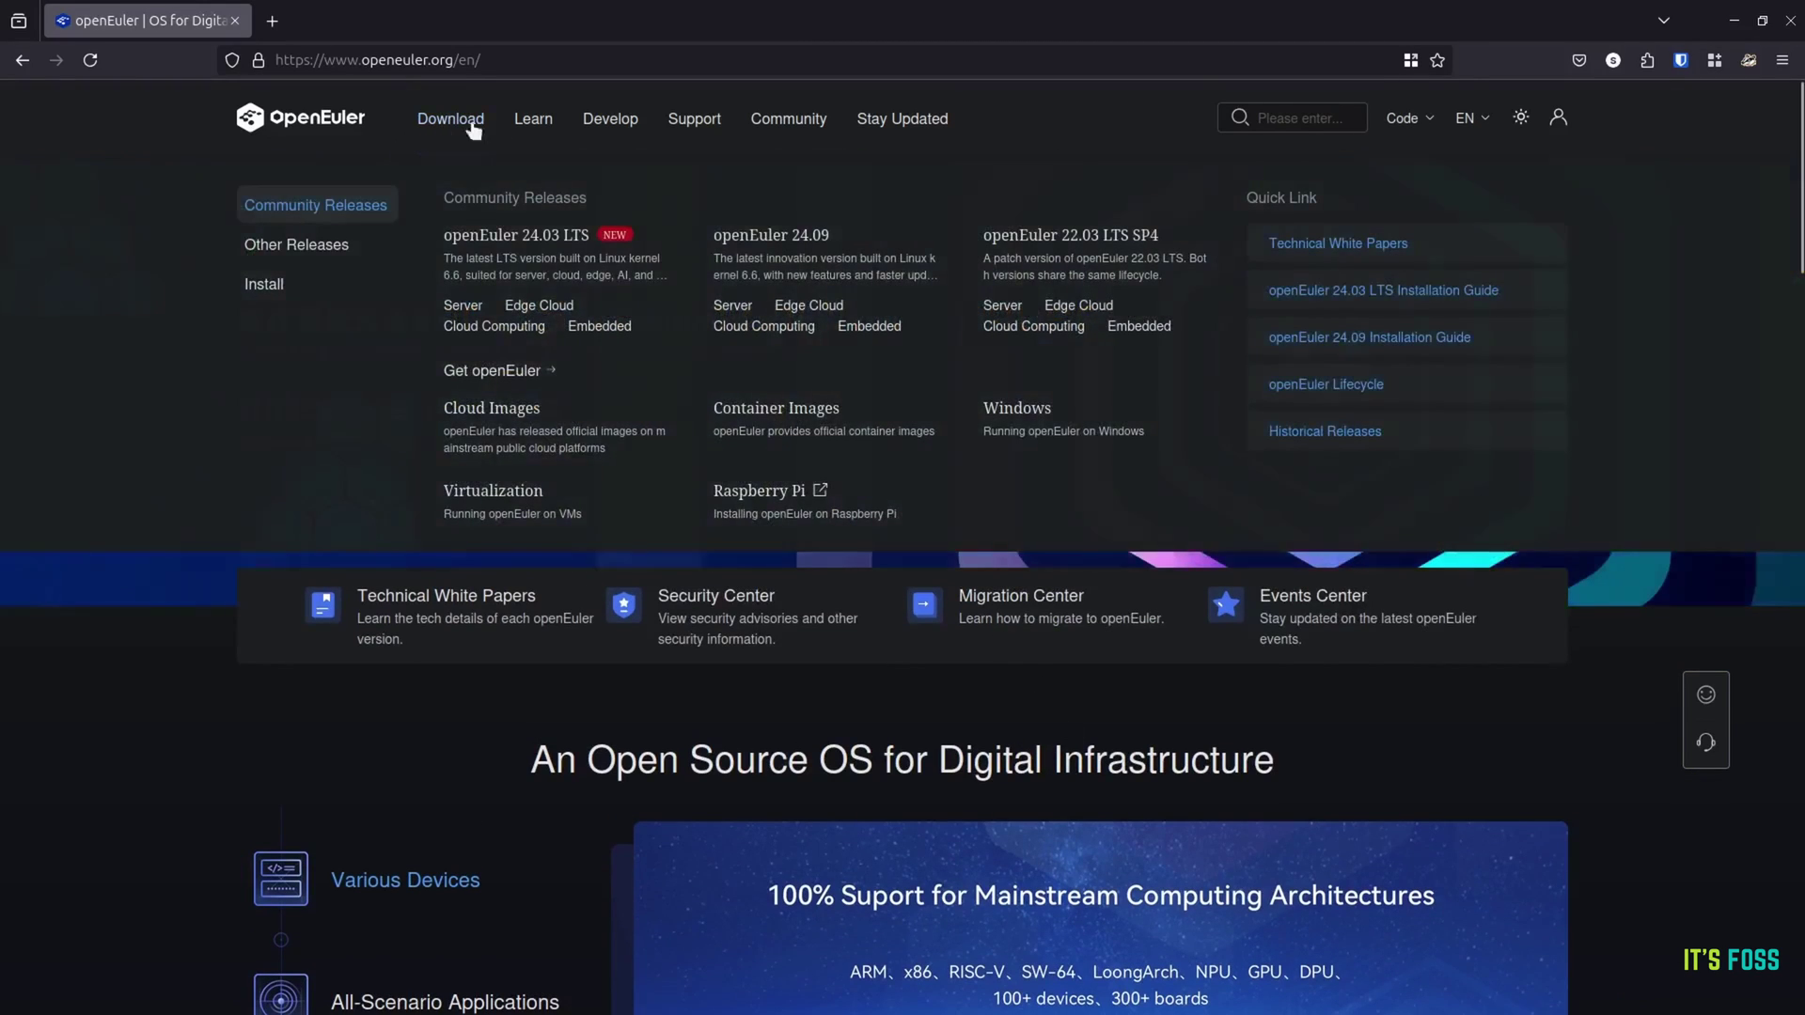
mouse_move(533, 120)
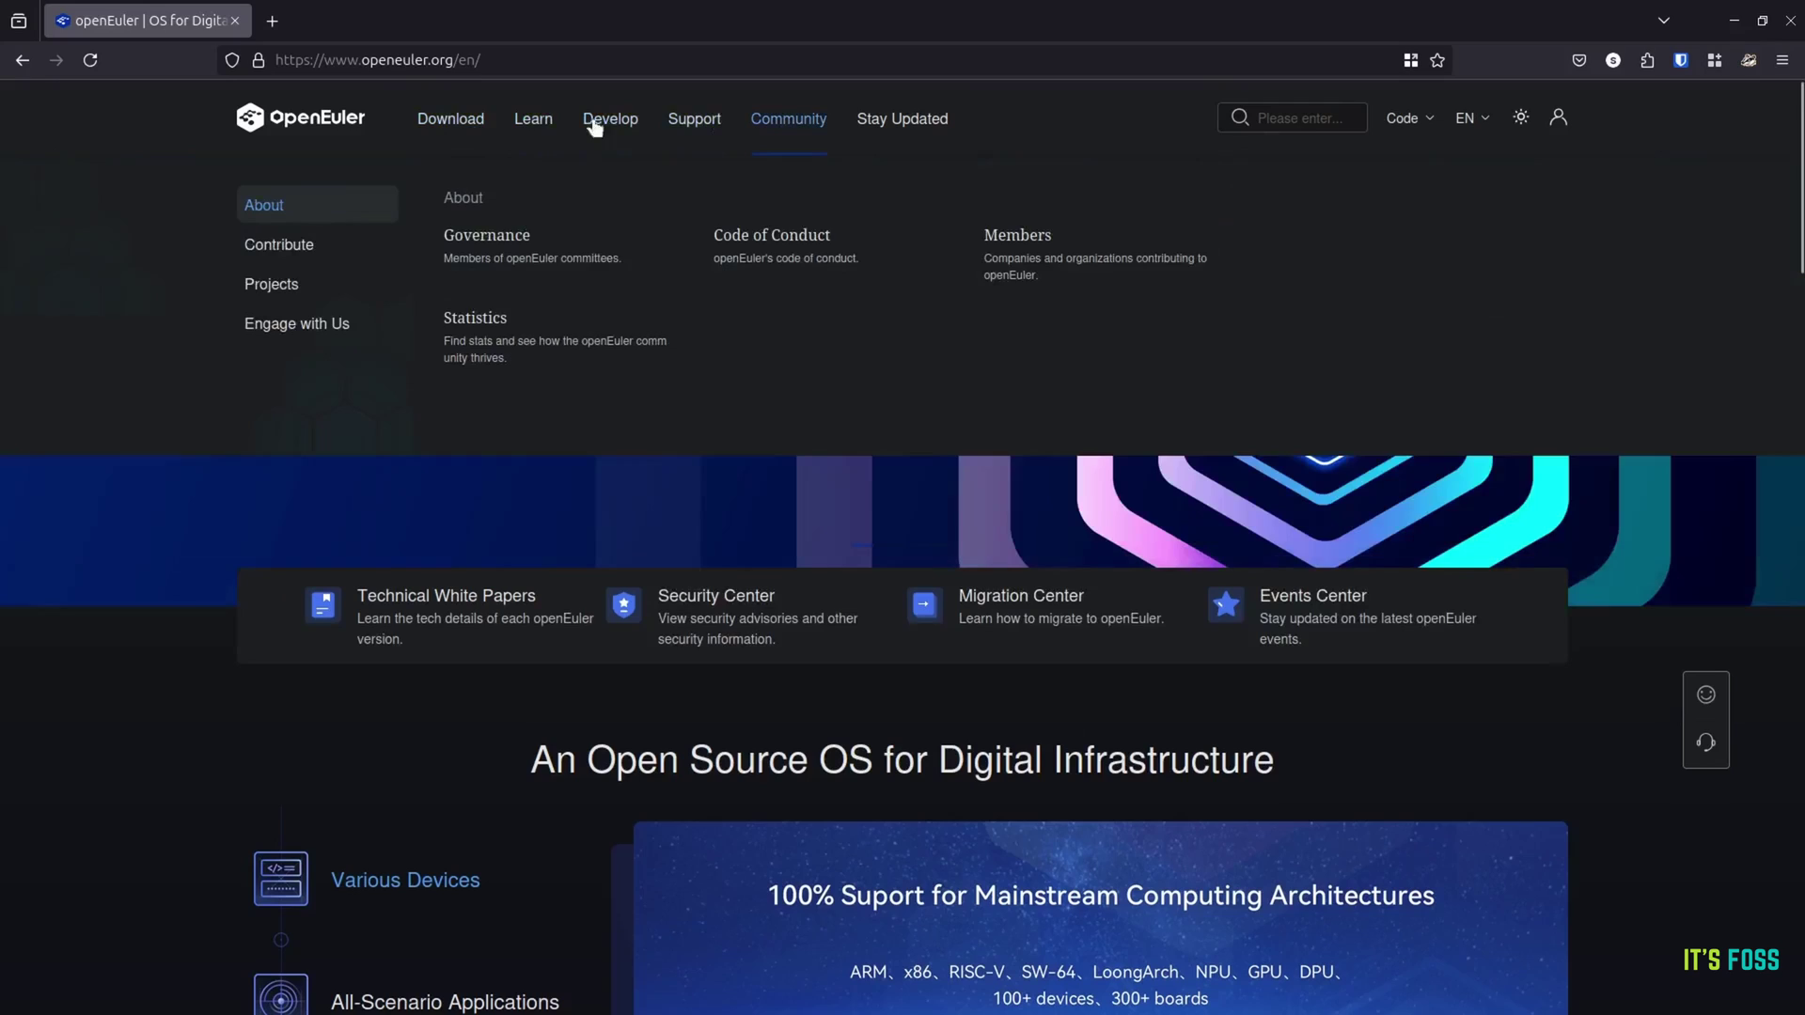
mouse_move(449, 122)
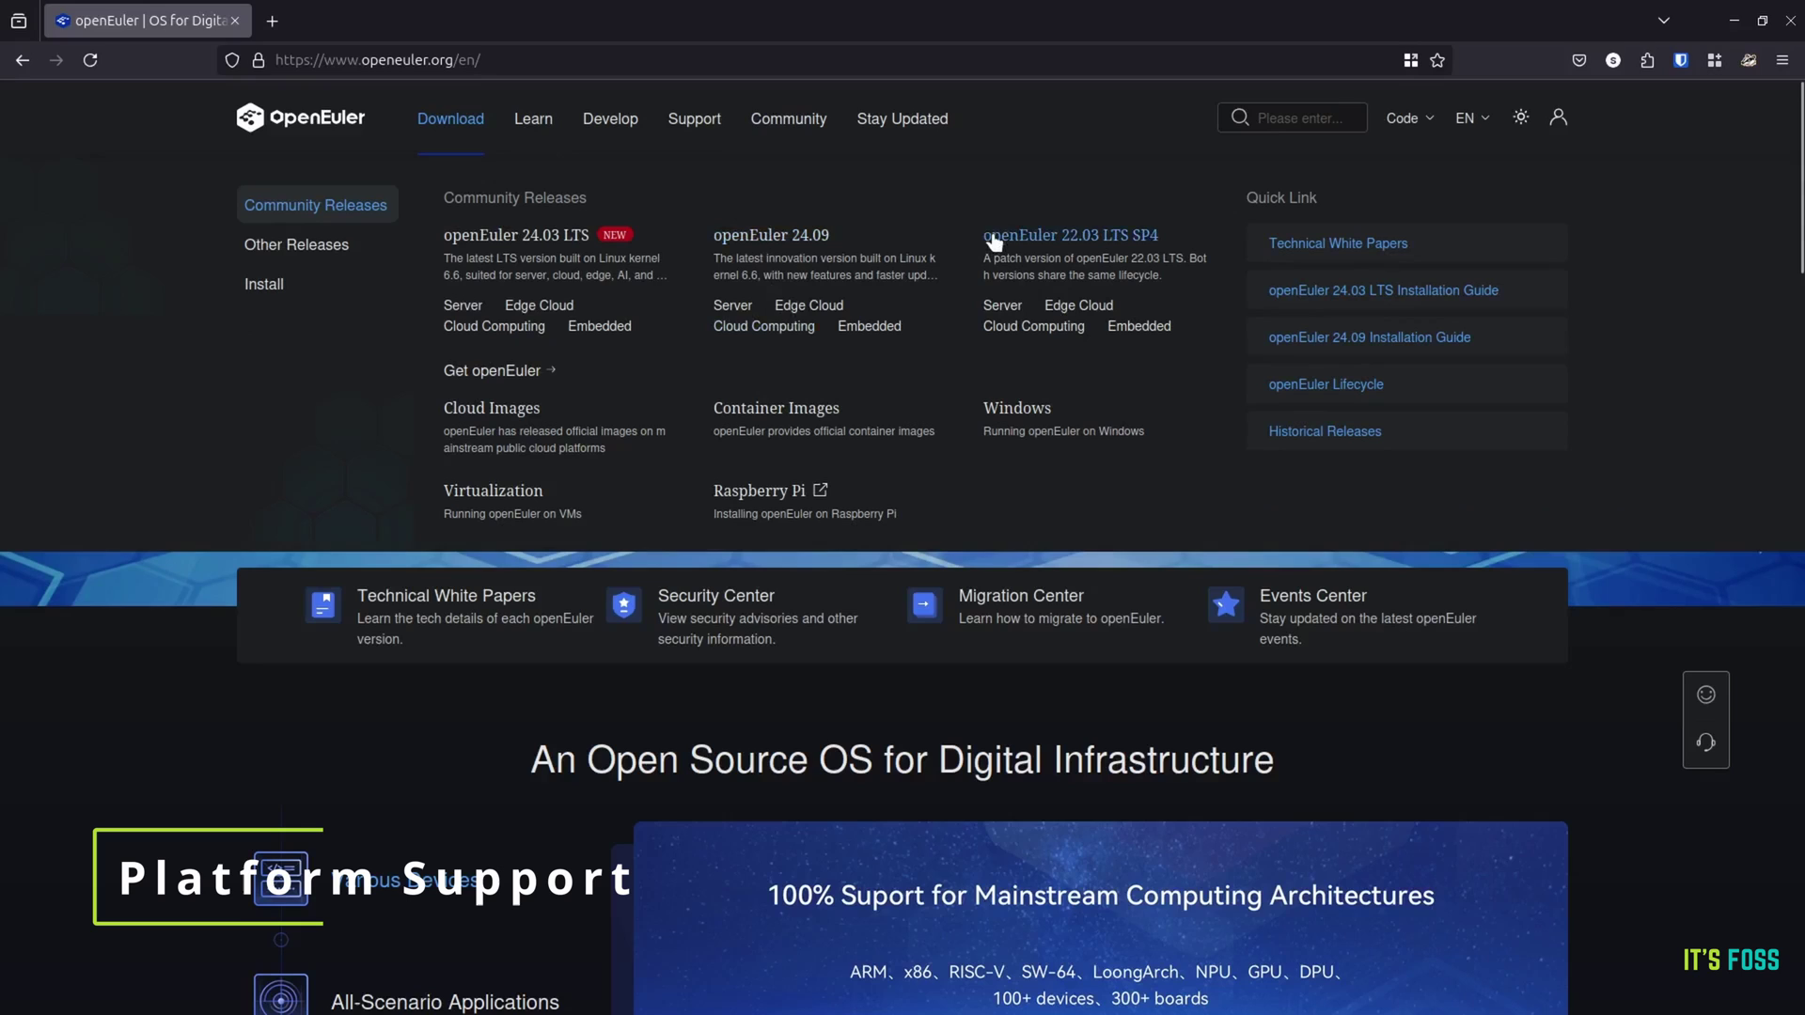
Step: Open the openEuler 24.09 download page and scroll down to the ISO table
left_click(770, 237)
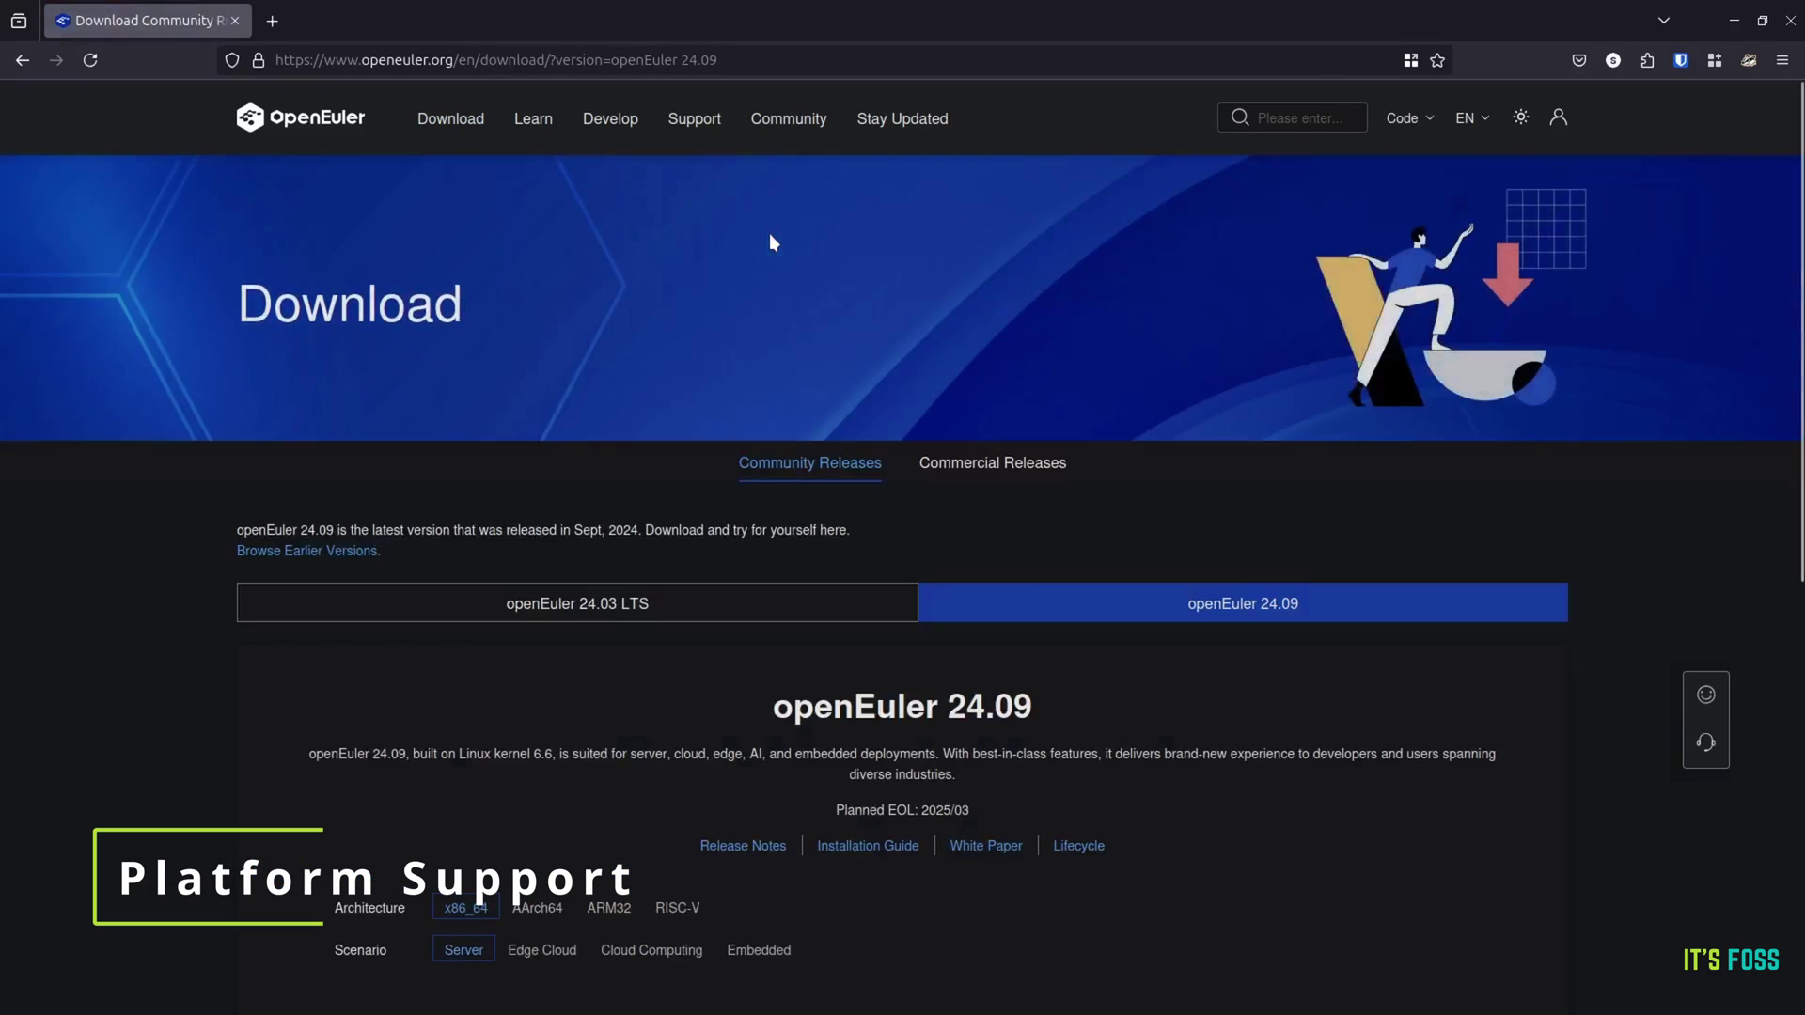
scroll(1074, 572, "down", 4)
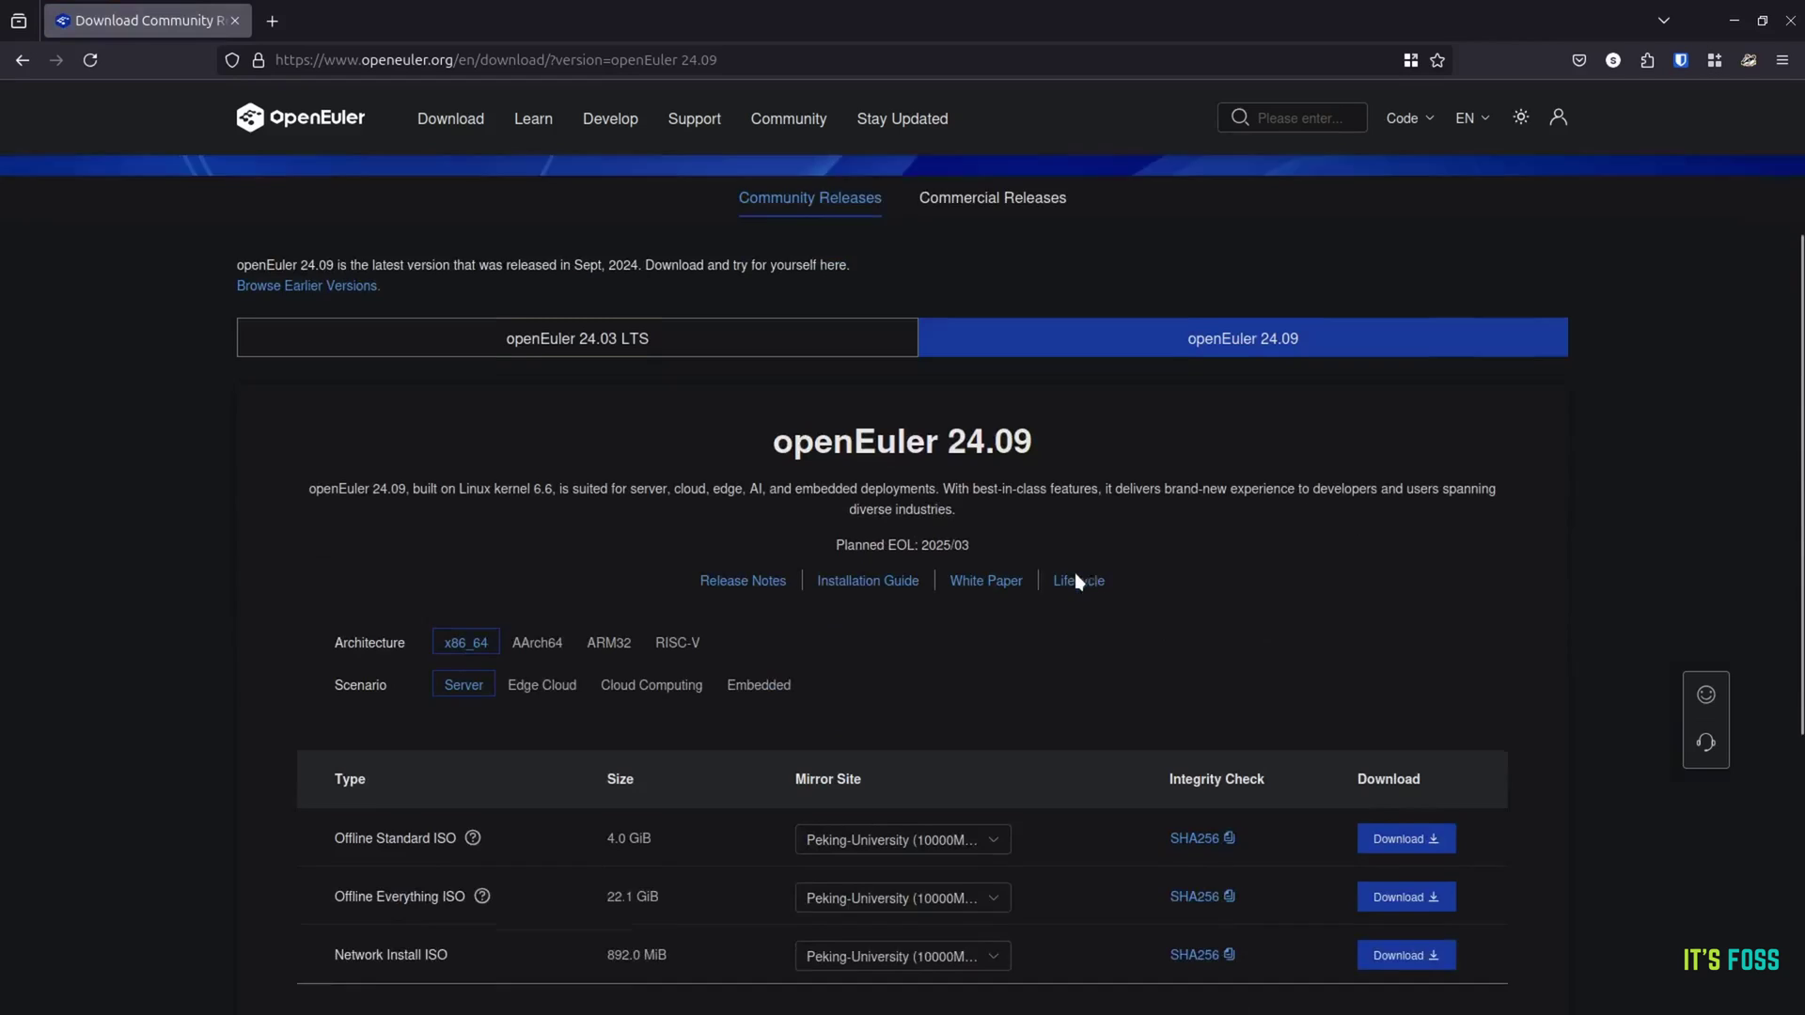
scroll(610, 594, "down", 1)
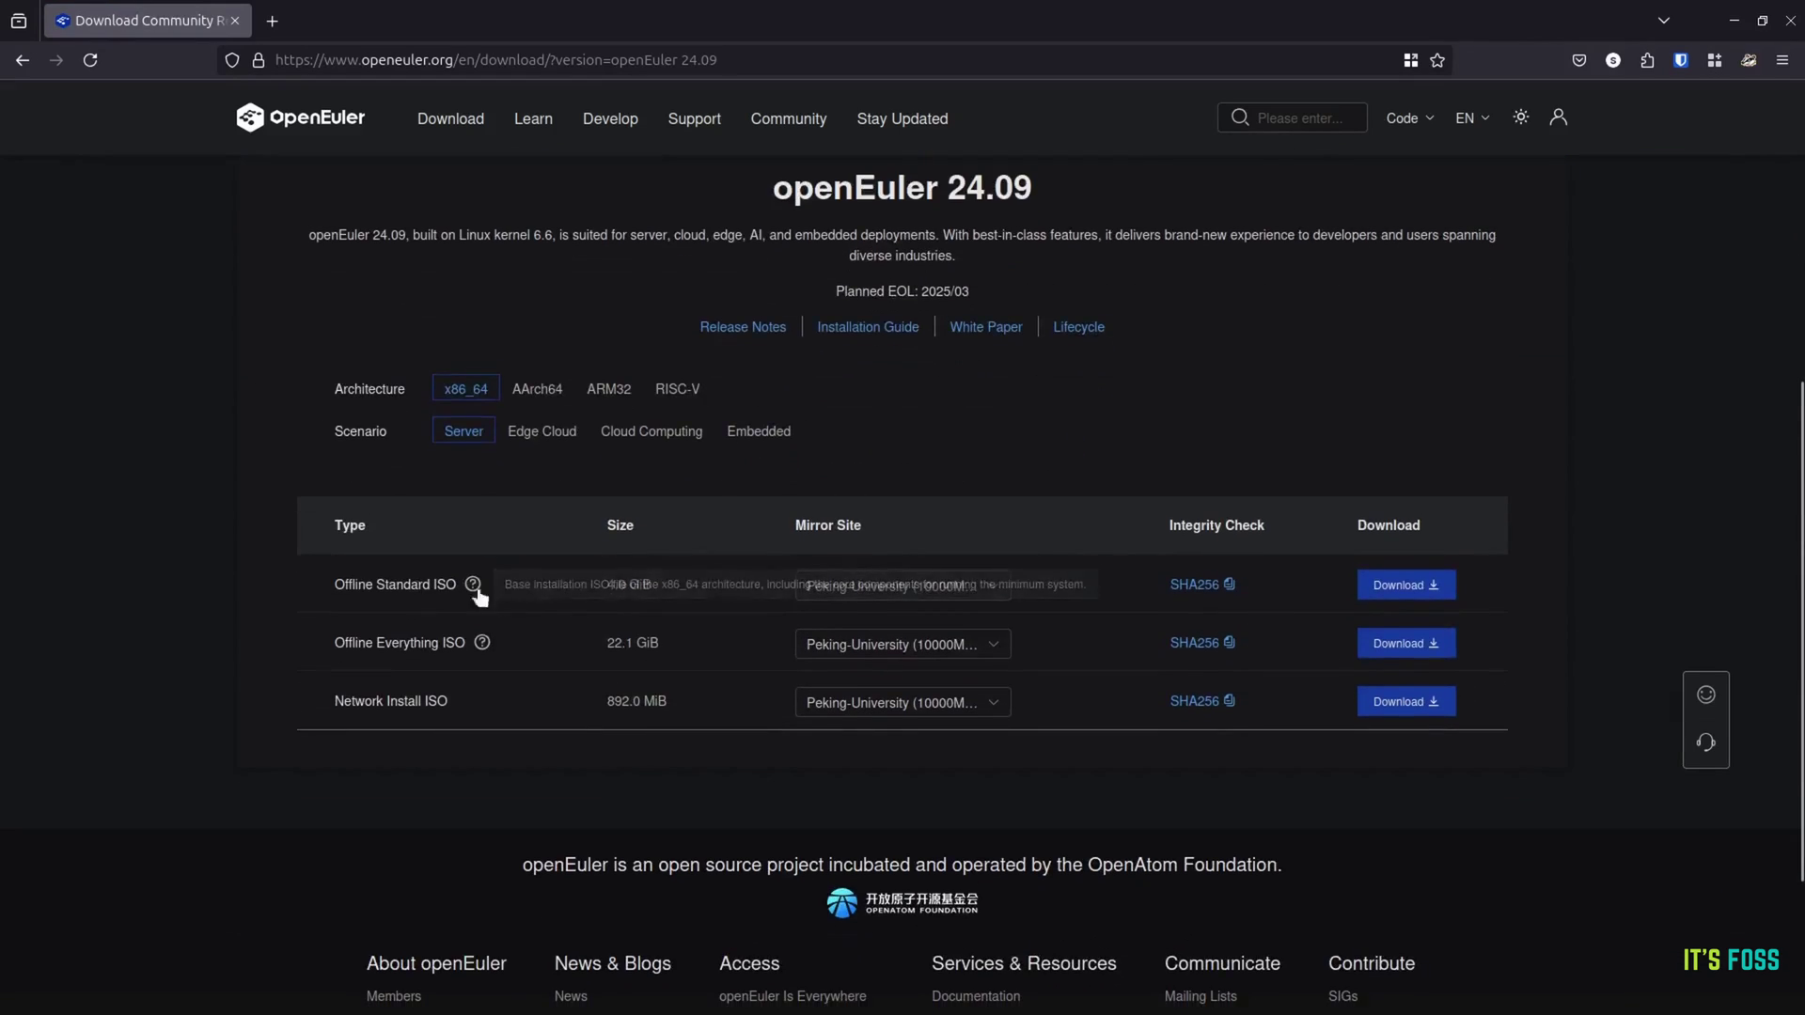
scroll(1100, 759, "down", 1)
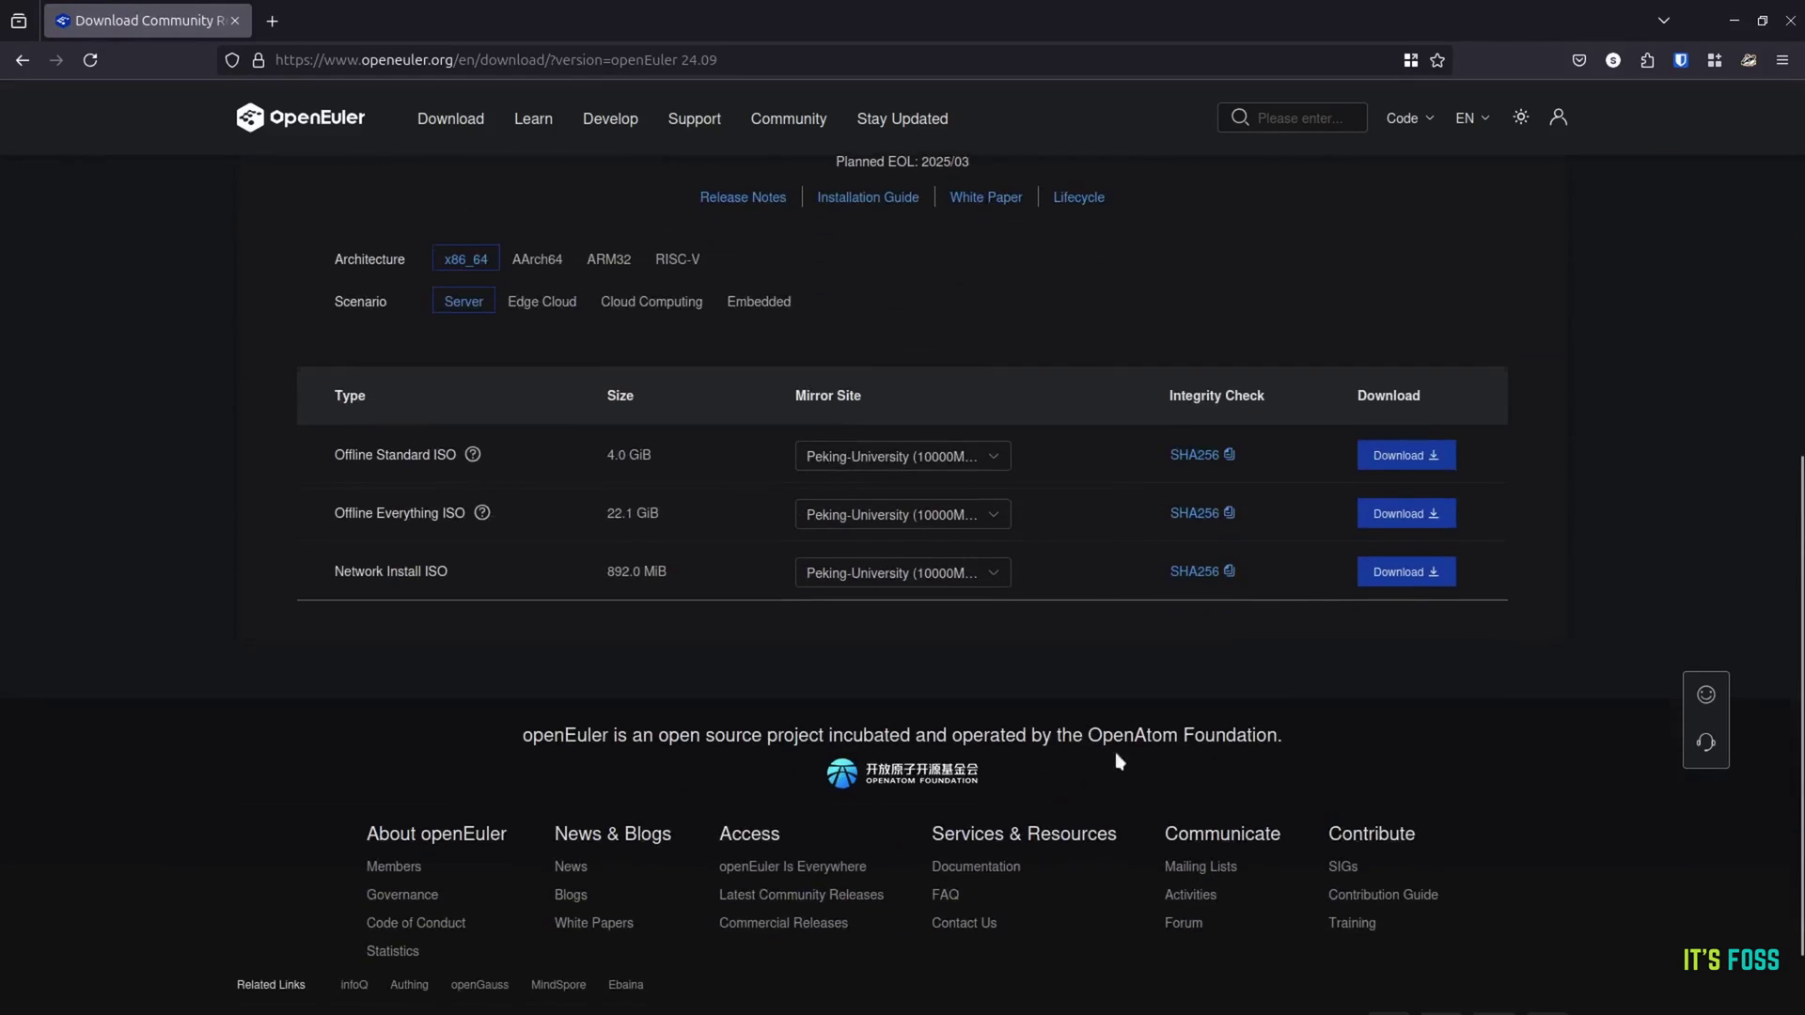
Step: Open the Offline Standard ISO's Mirror Site list and choose View All
left_click(995, 461)
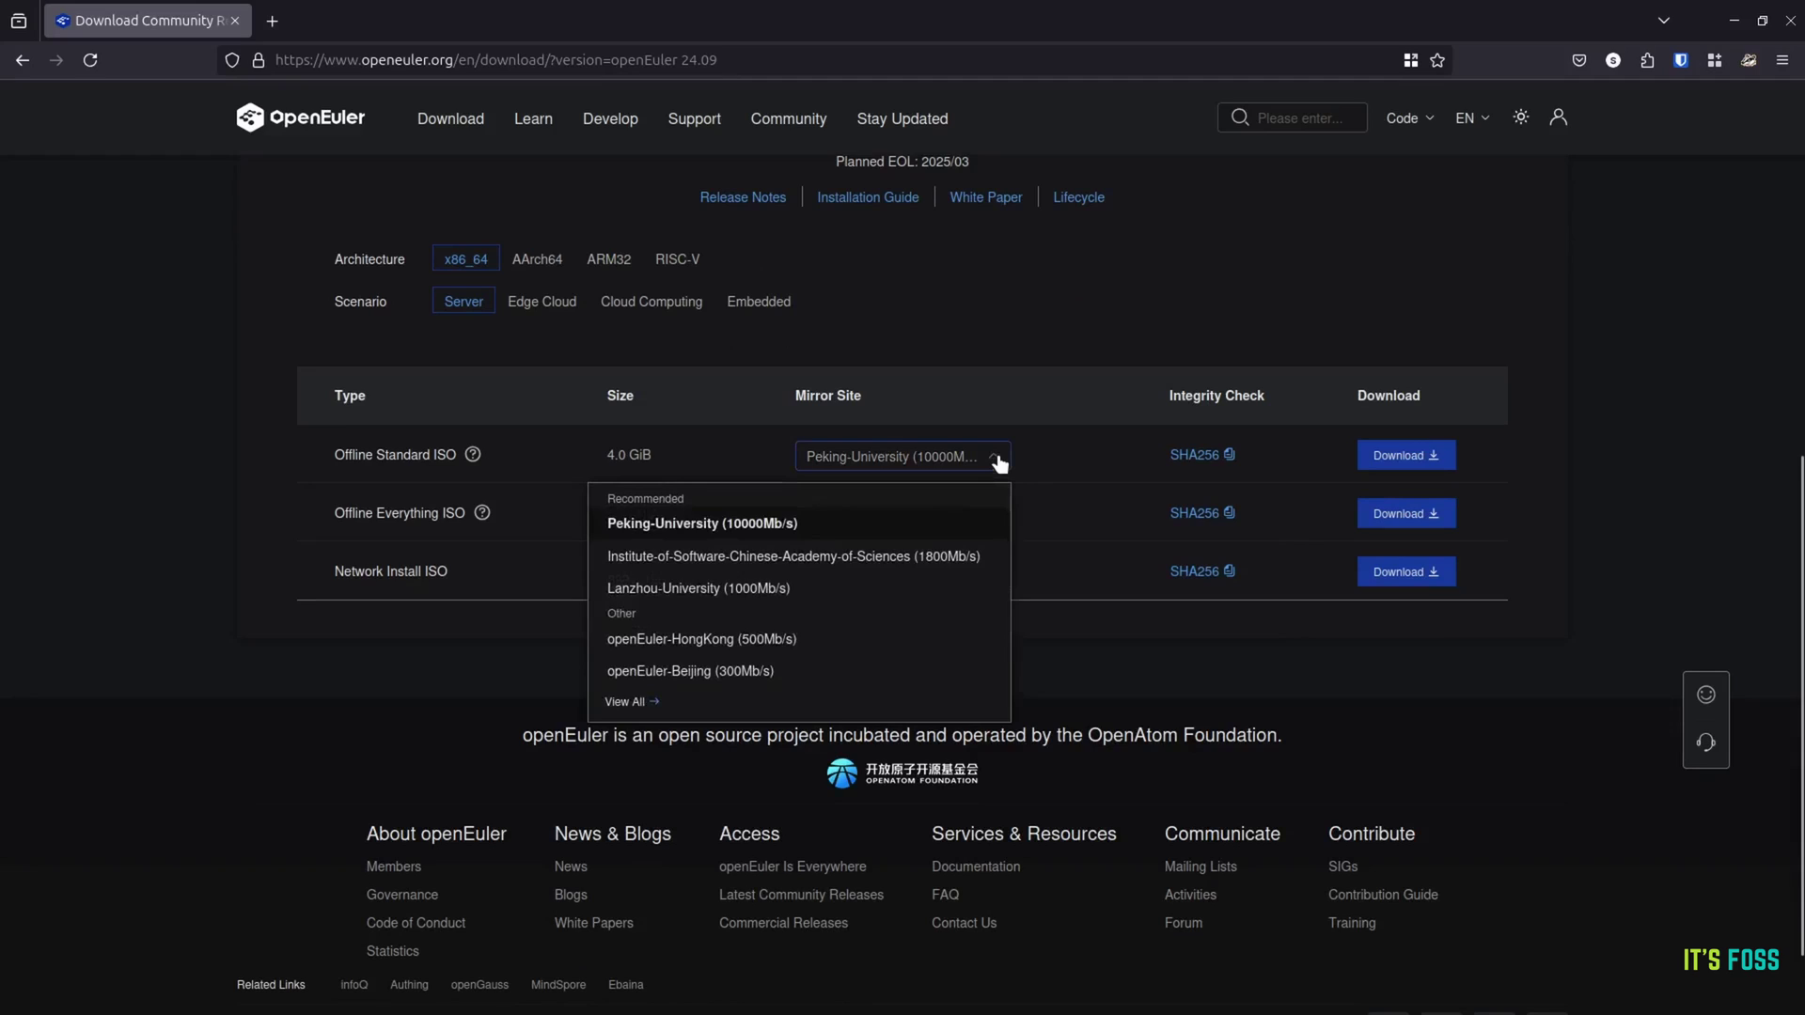
left_click(996, 462)
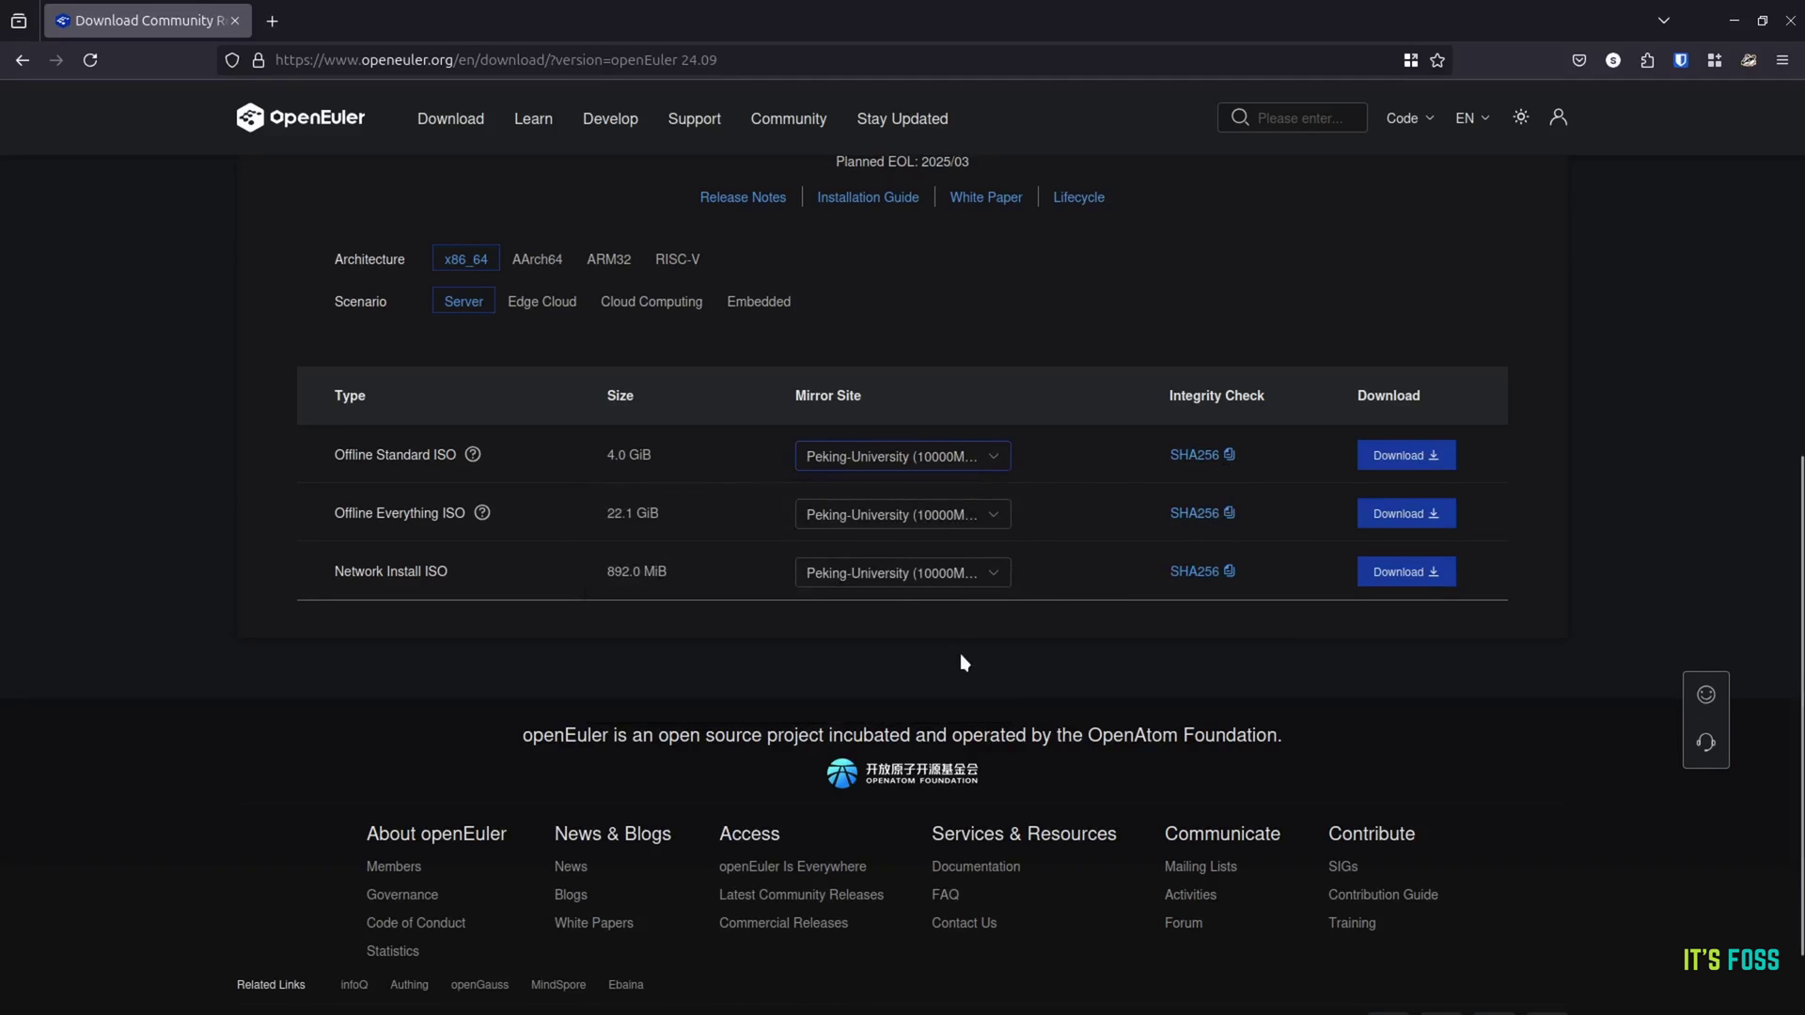
scroll(946, 643, "up", 1)
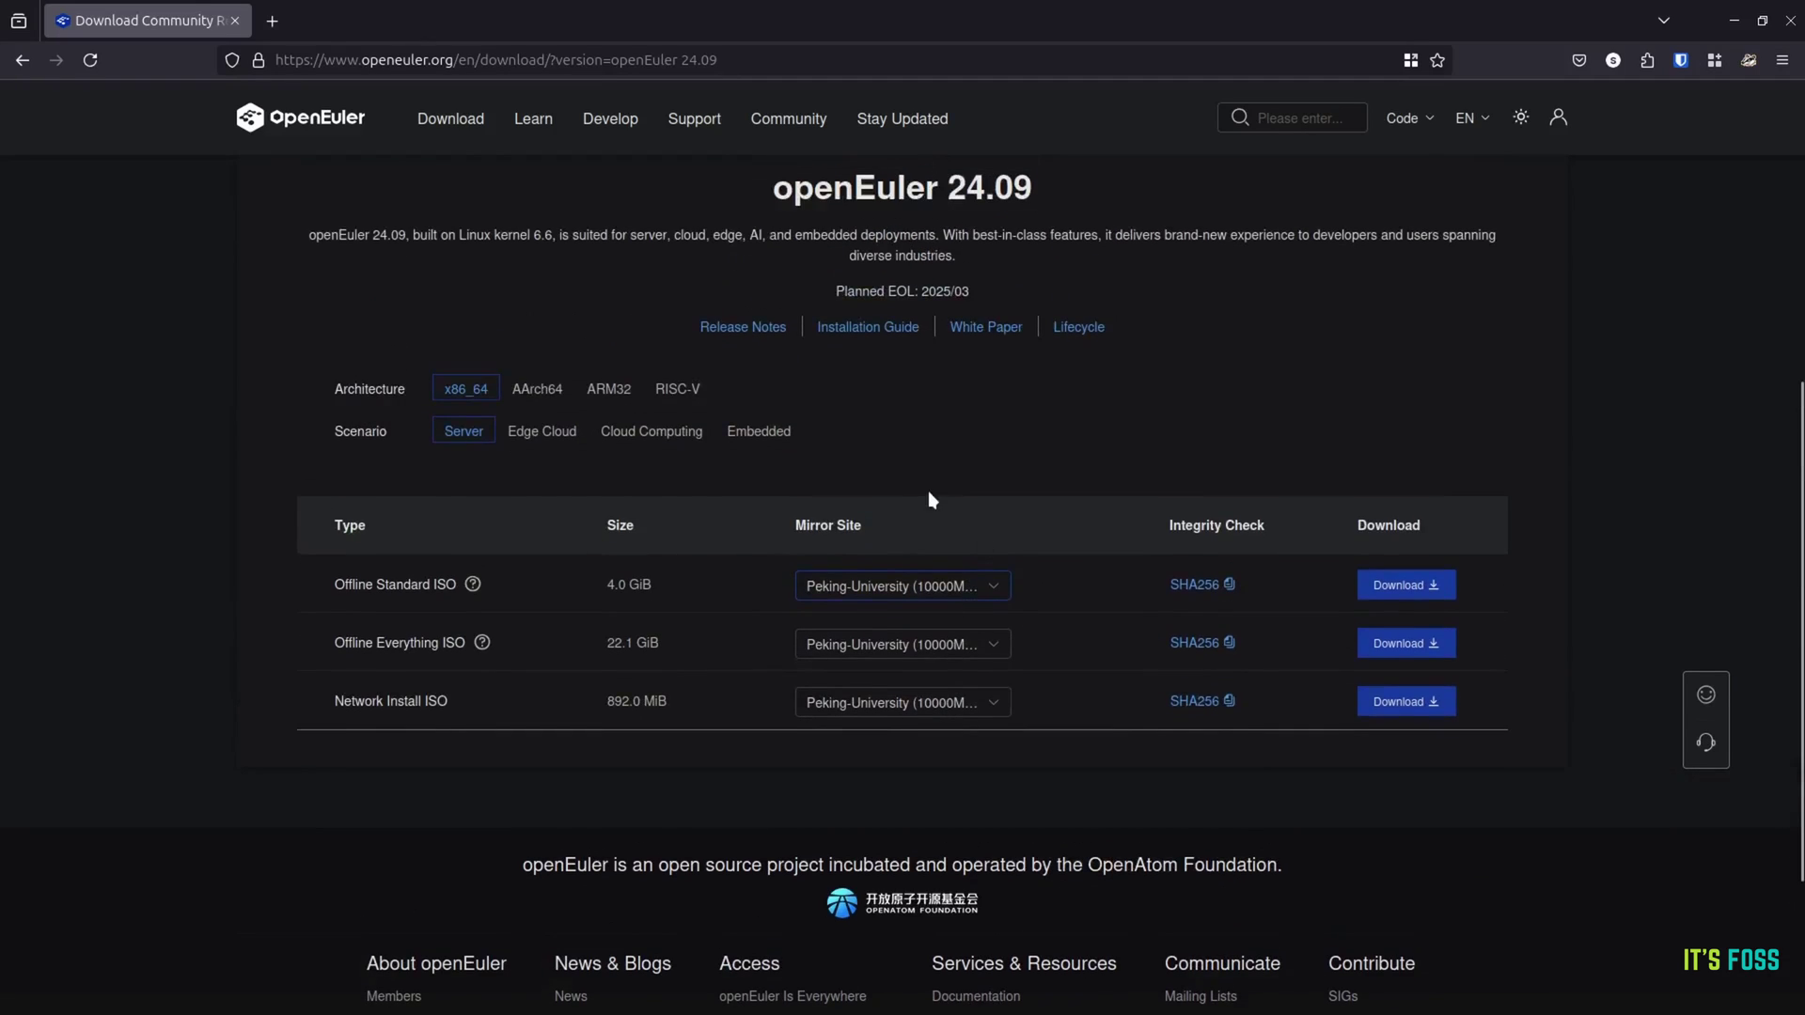
left_click(835, 594)
left_click(836, 595)
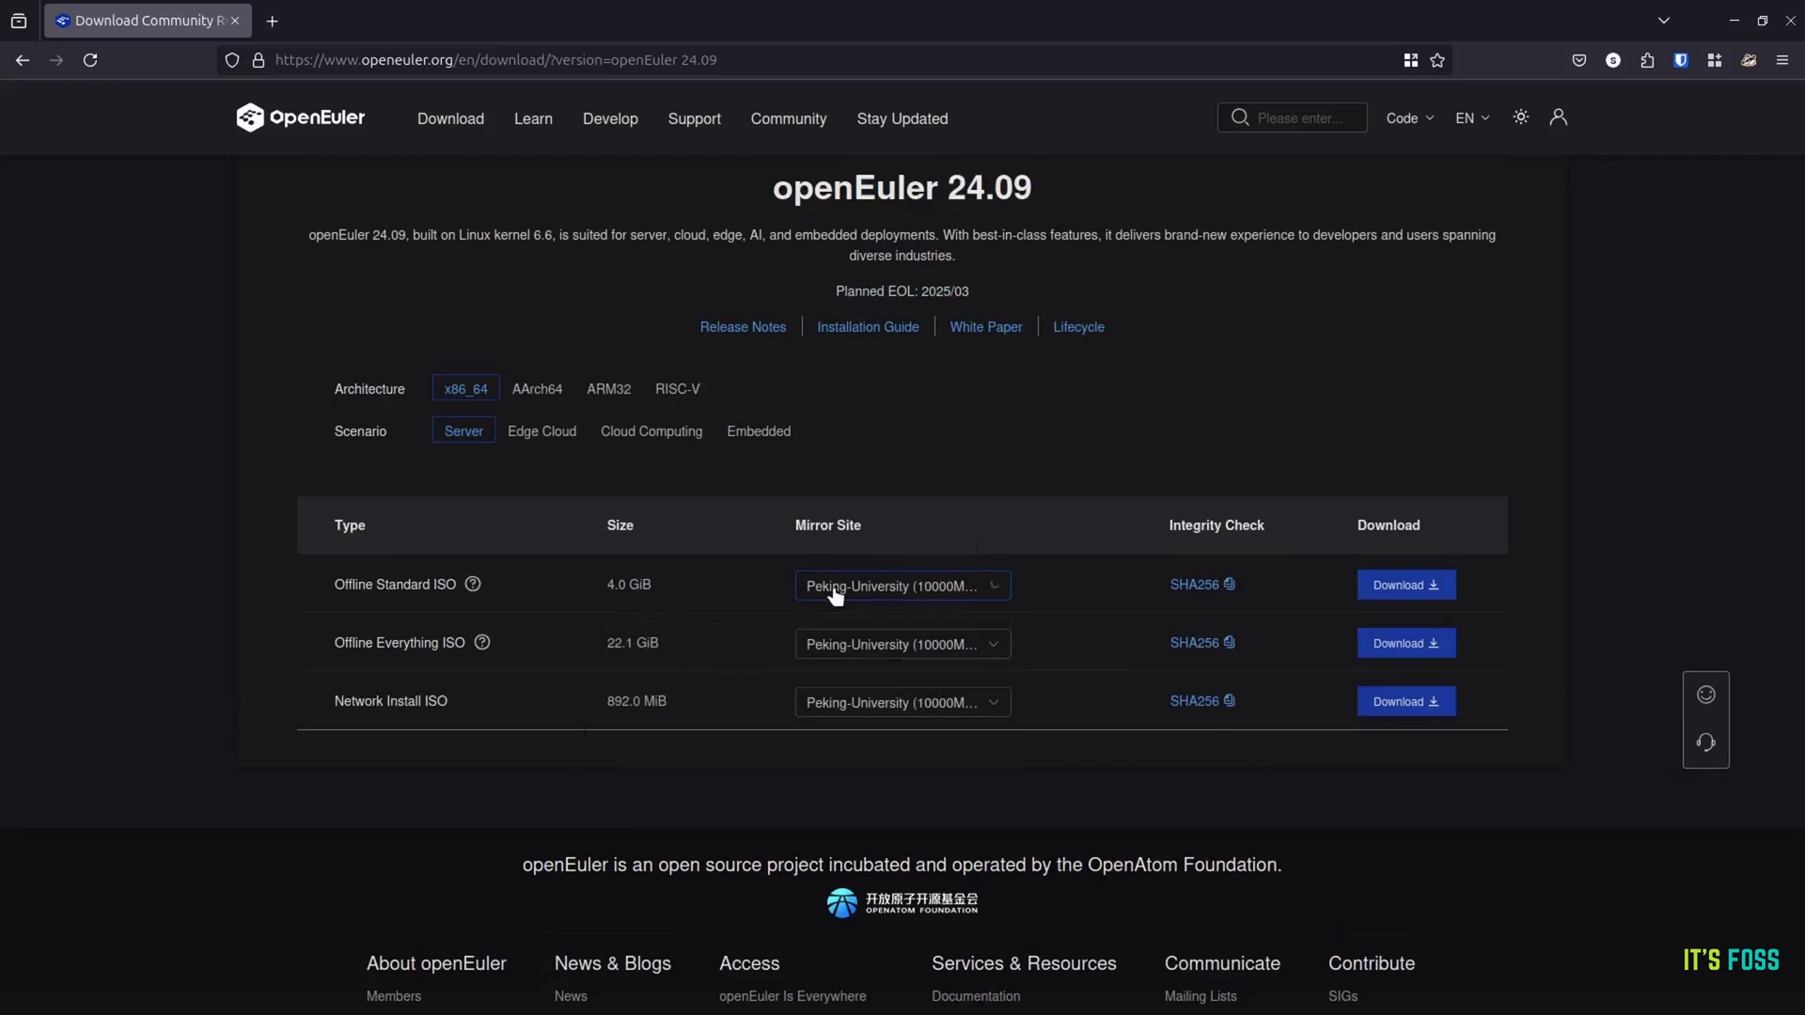
left_click(836, 595)
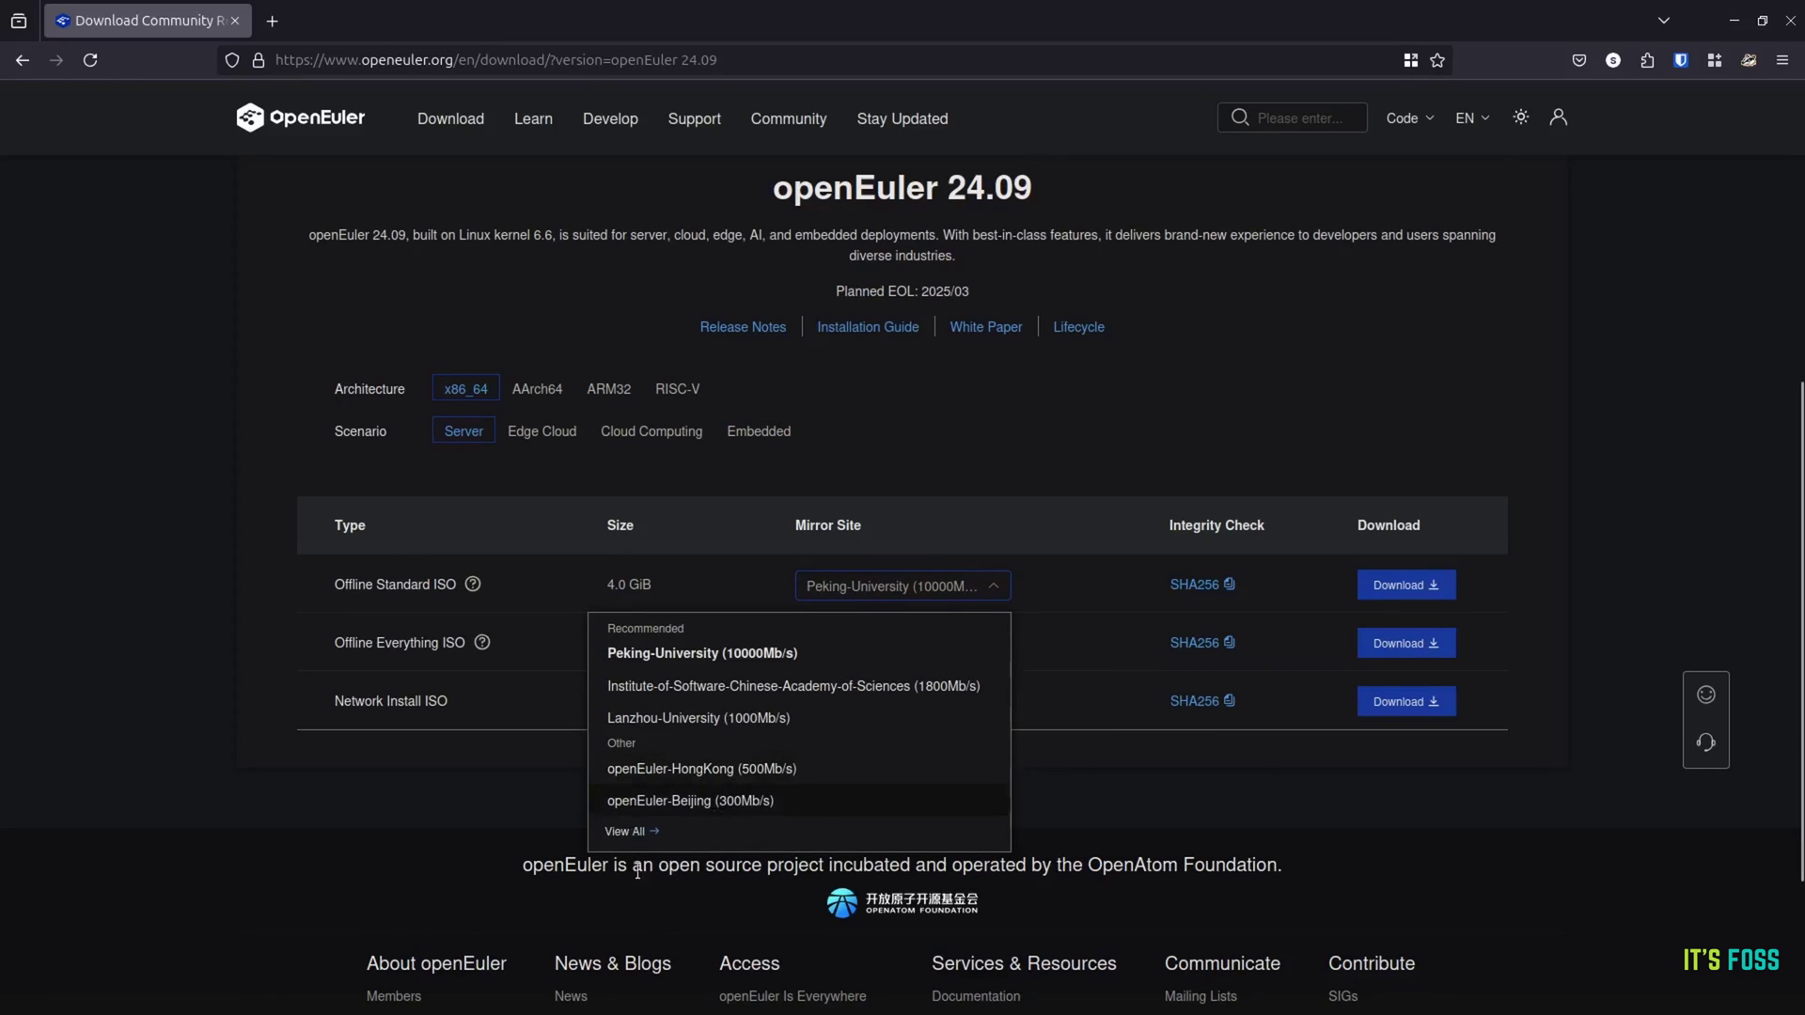
left_click(619, 833)
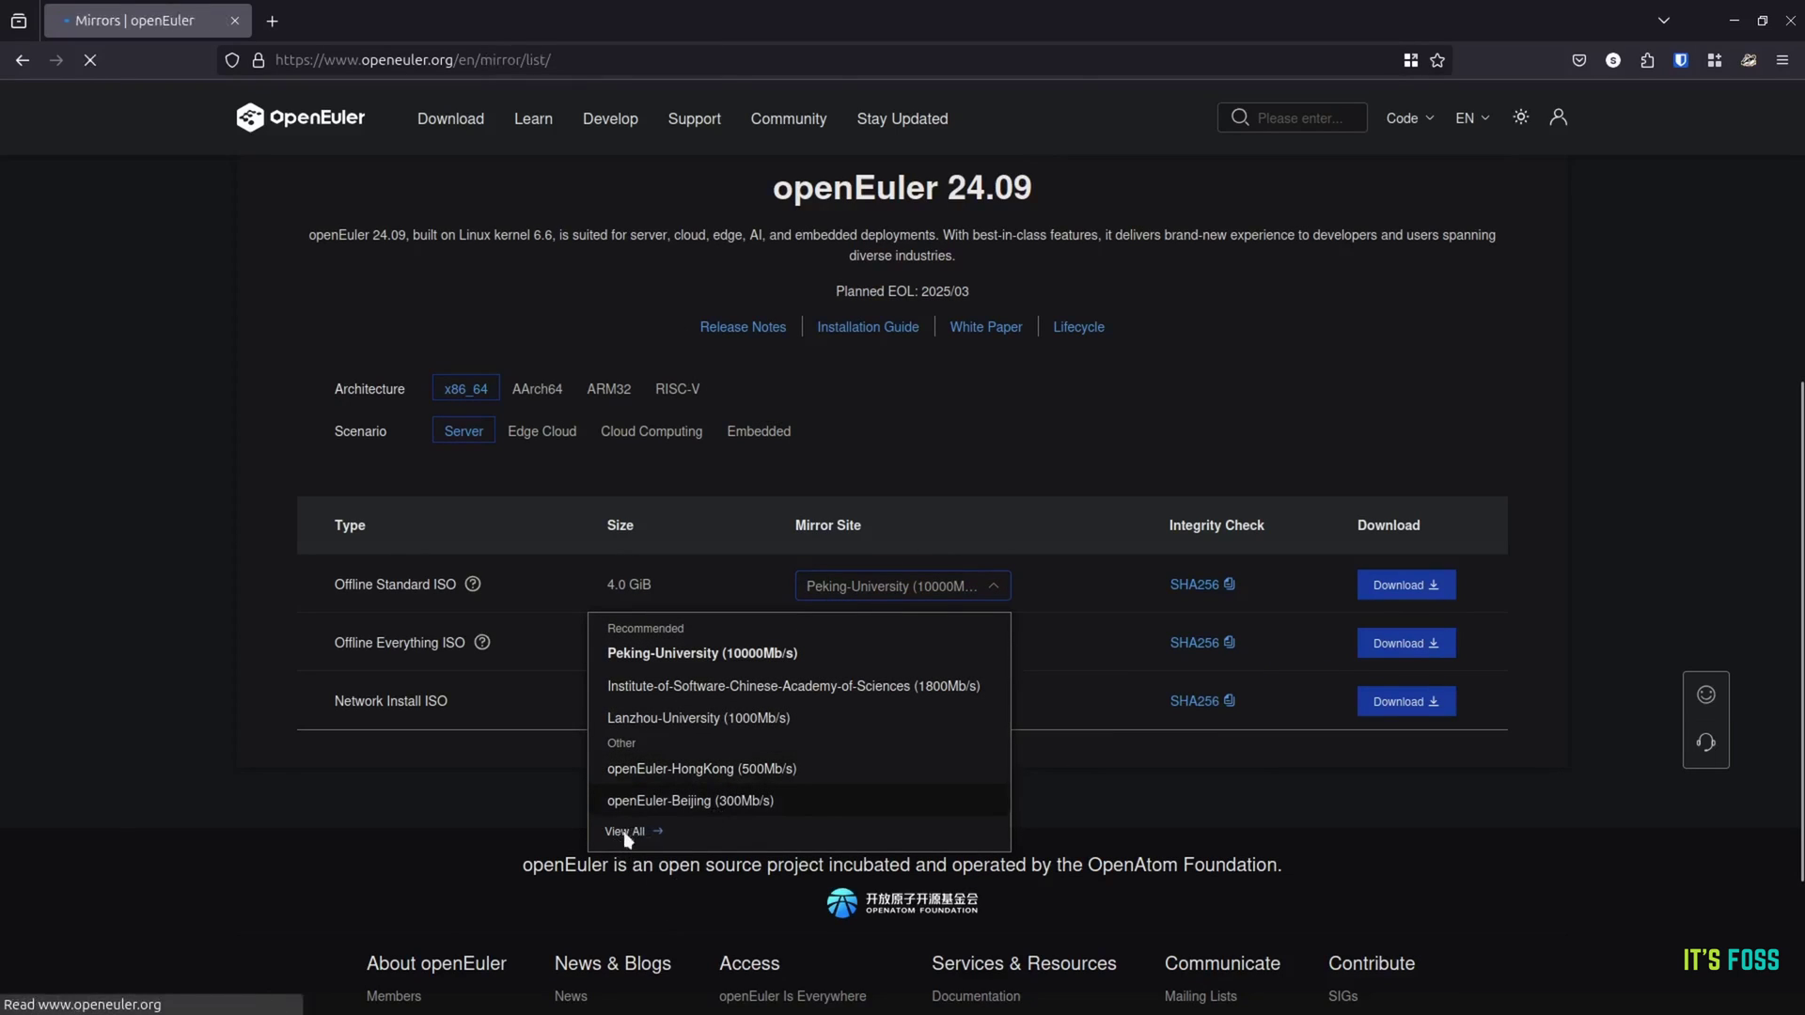
Step: Return to the 24.09 download page, download the Offline Standard ISO, and dismiss the downloads panel
scroll(705, 536, "down", 10)
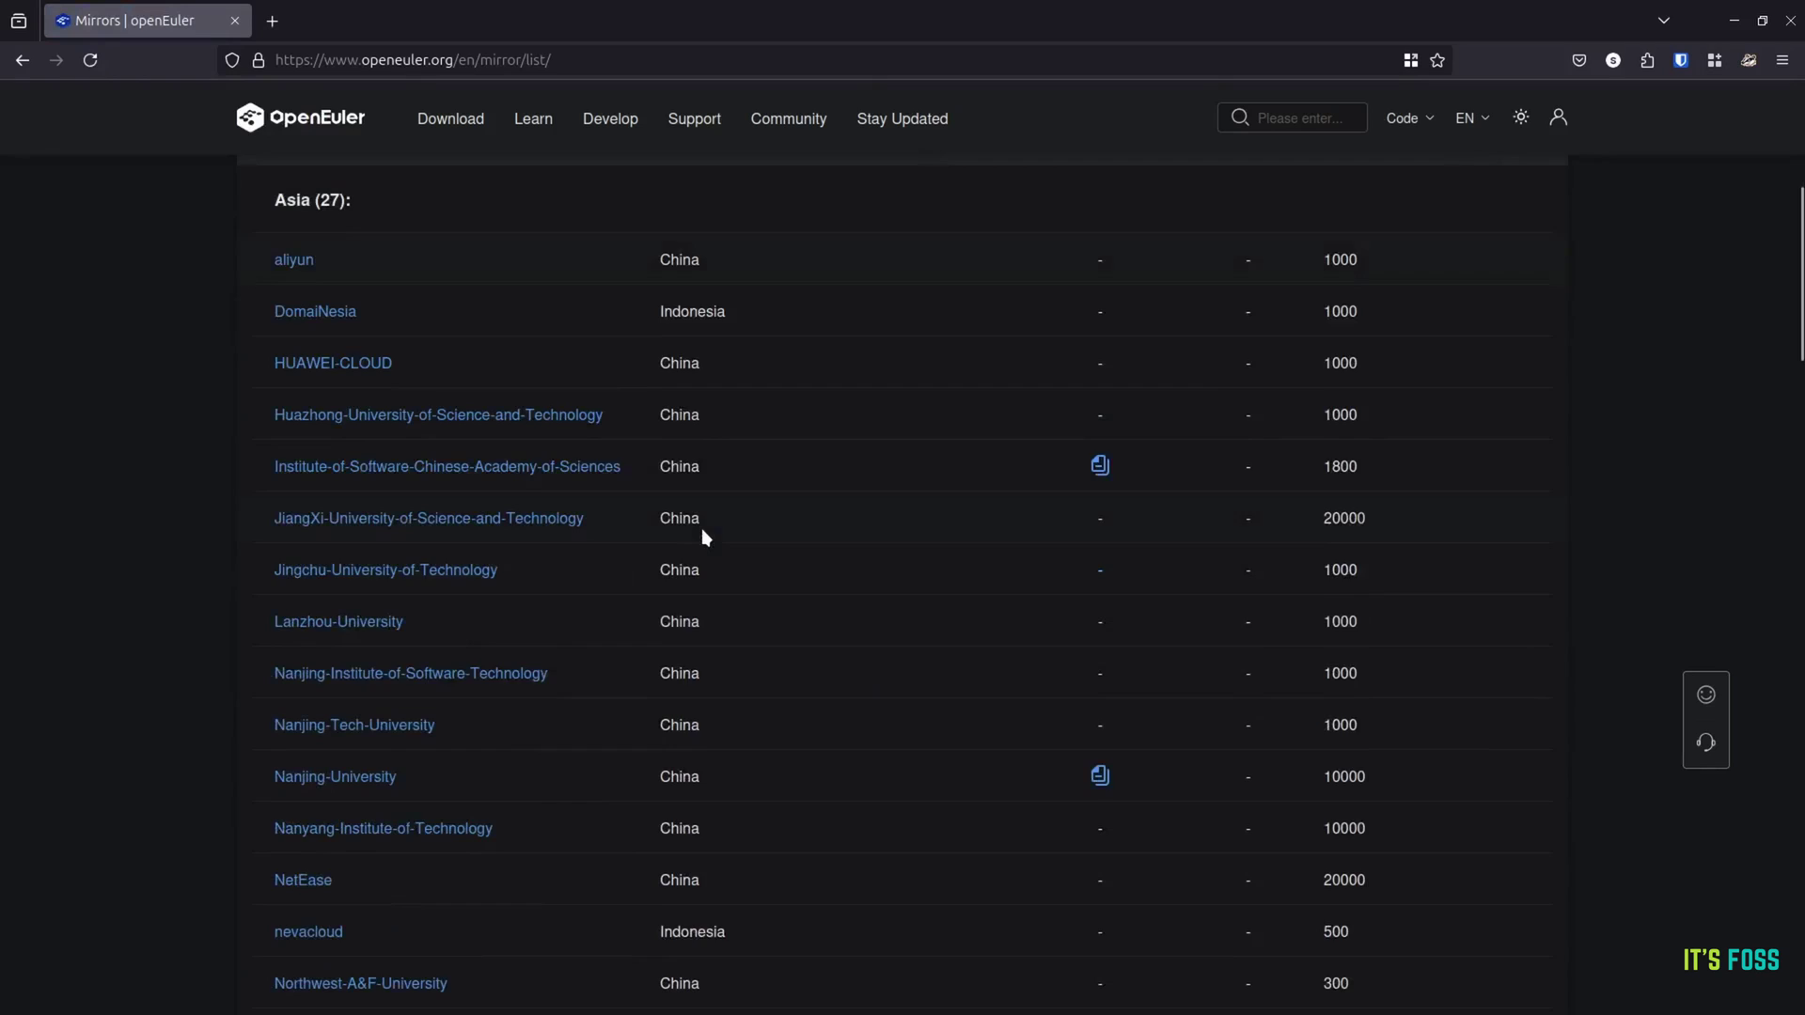
key("alt+Left")
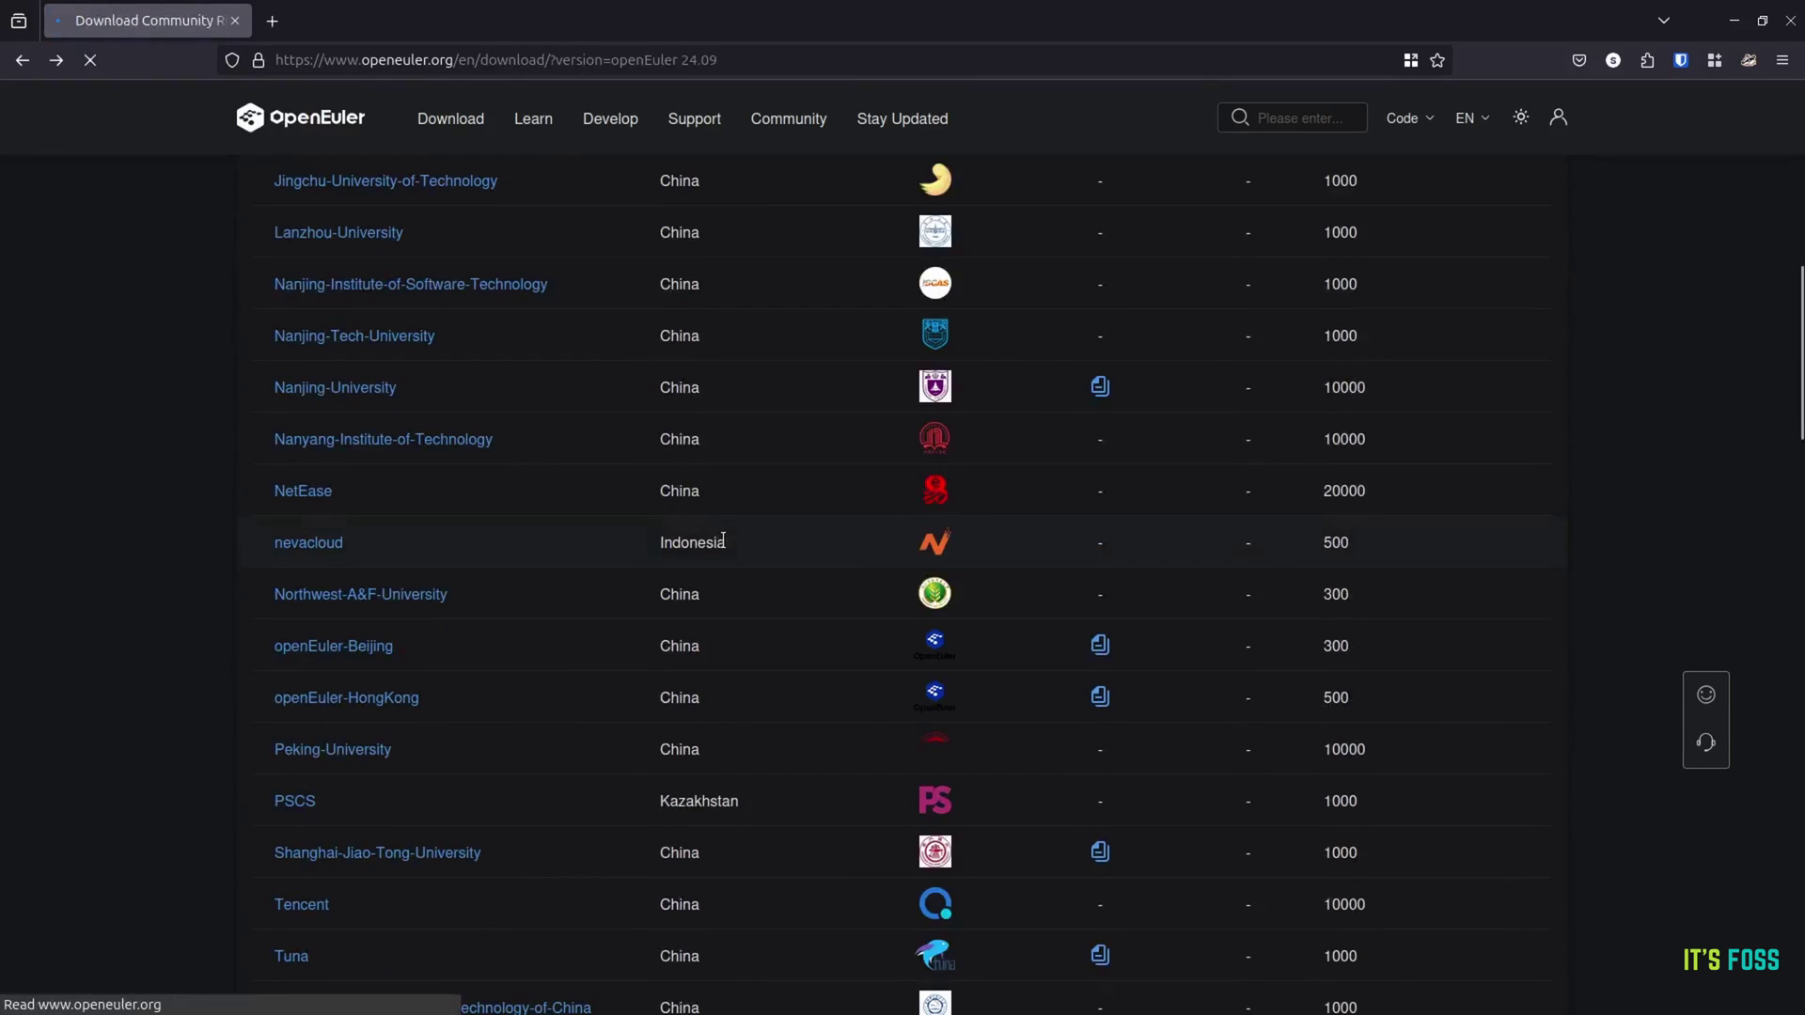
scroll(1034, 756, "down", 2)
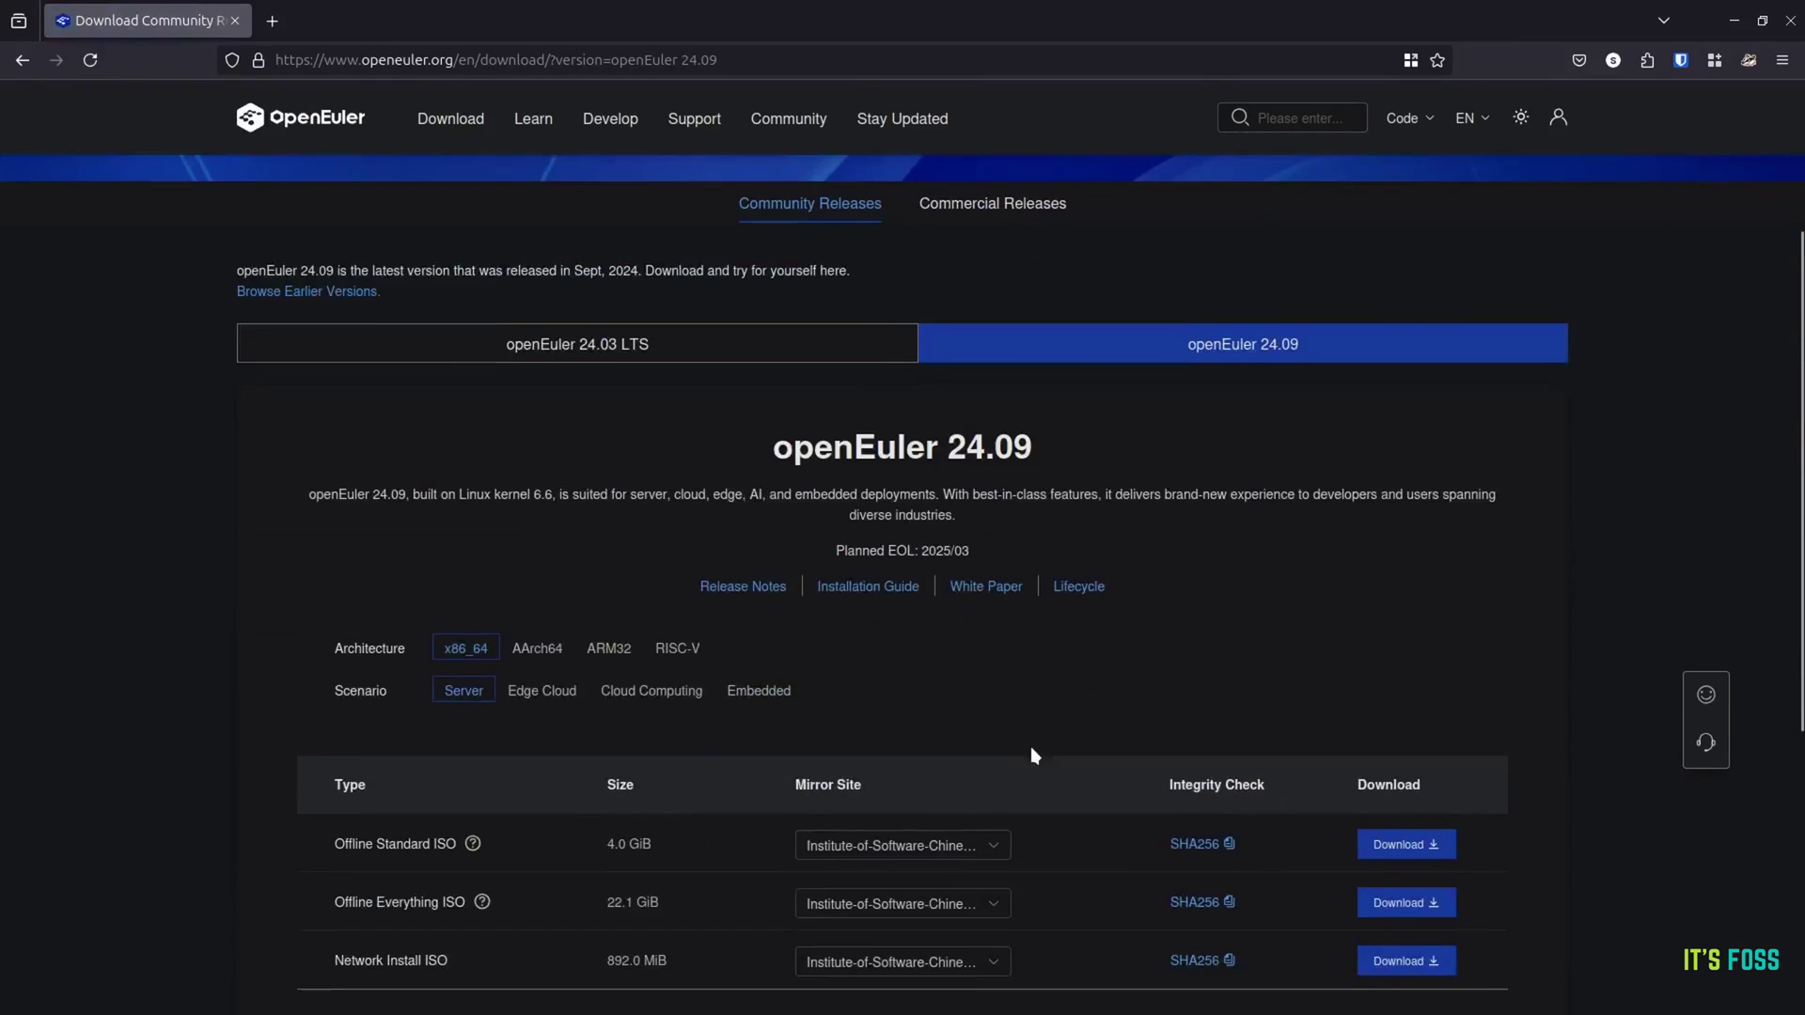
scroll(1034, 756, "down", 2)
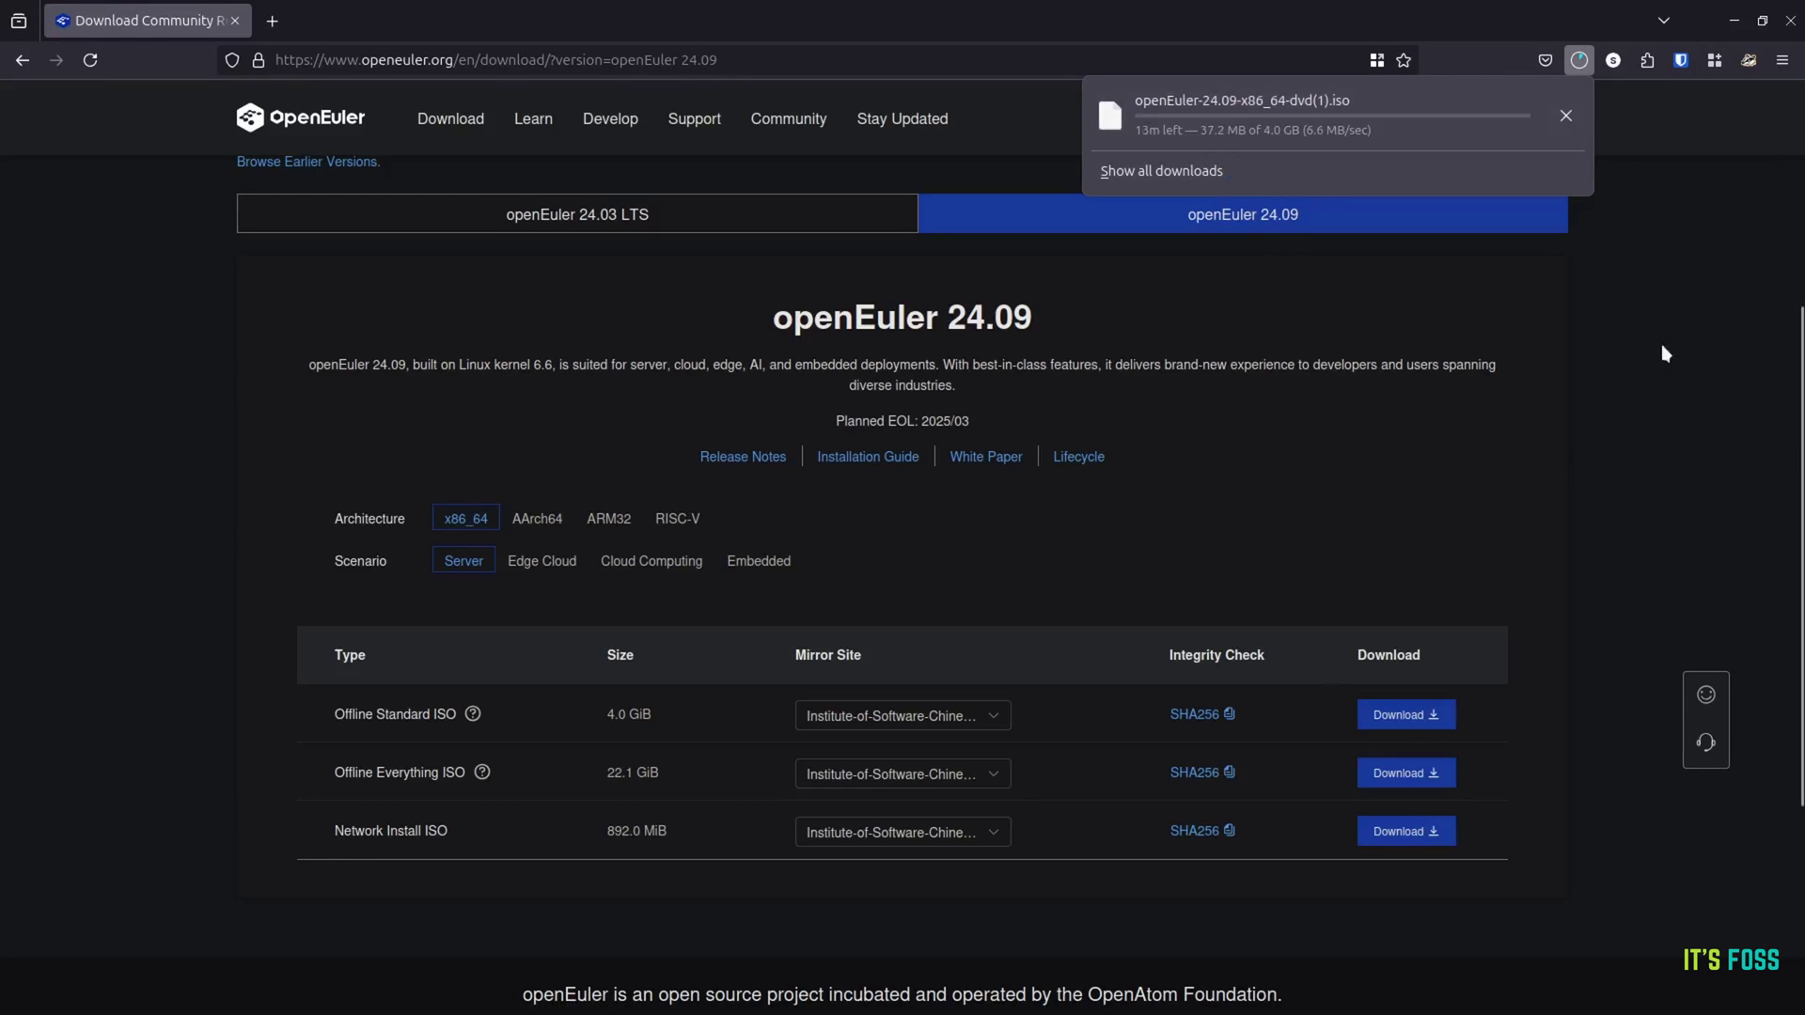
left_click(1685, 242)
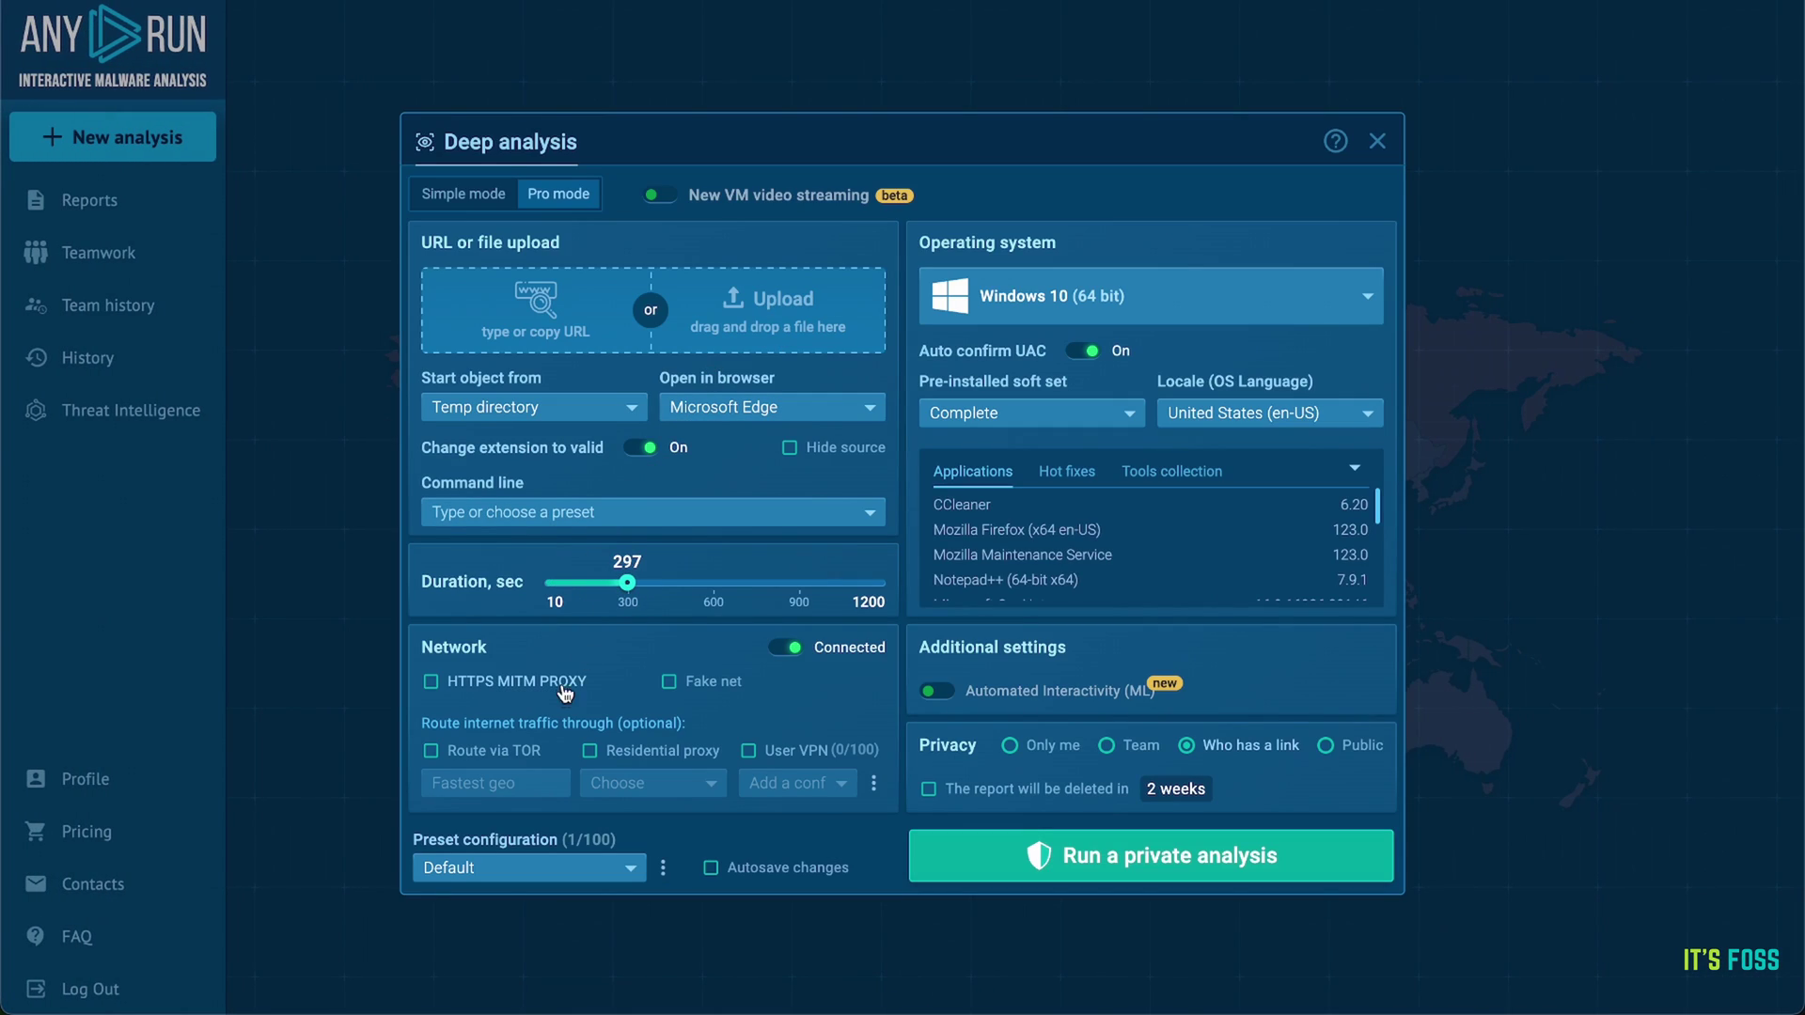
Step: Start the private analysis through a residential proxy and open the VM's Downloads folder
left_click(589, 751)
left_click(1152, 296)
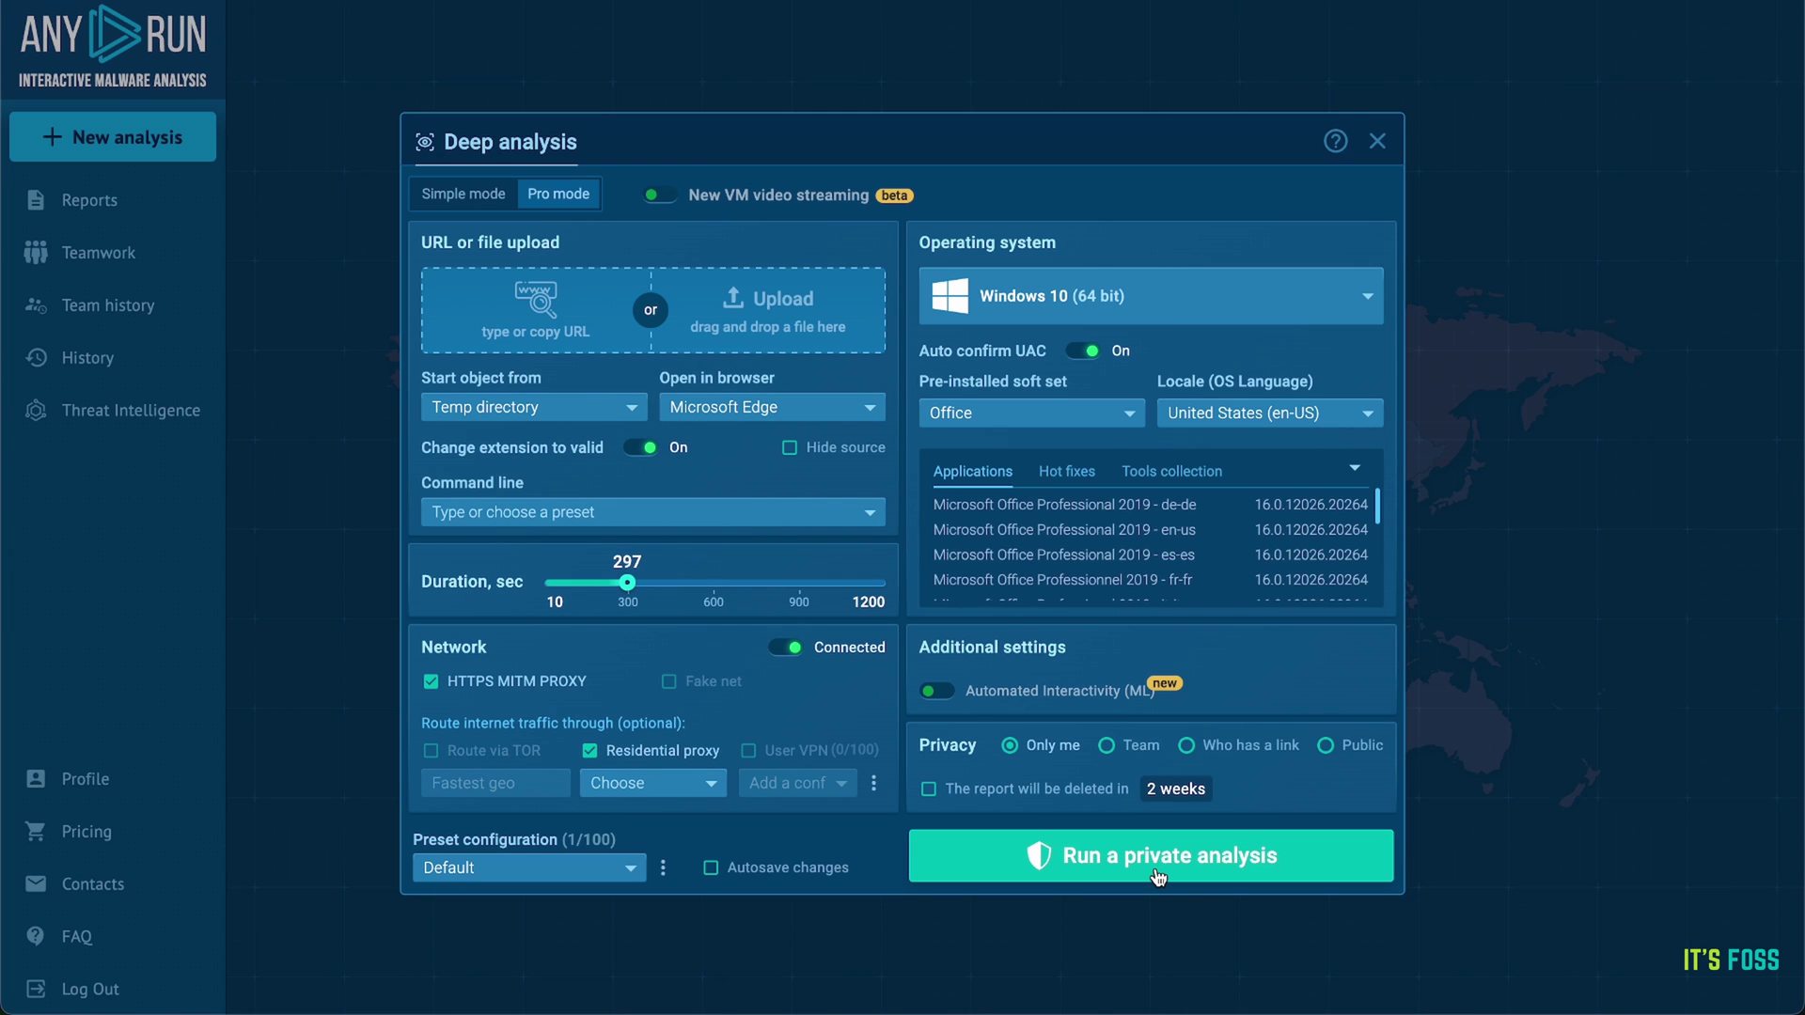
left_click(1158, 874)
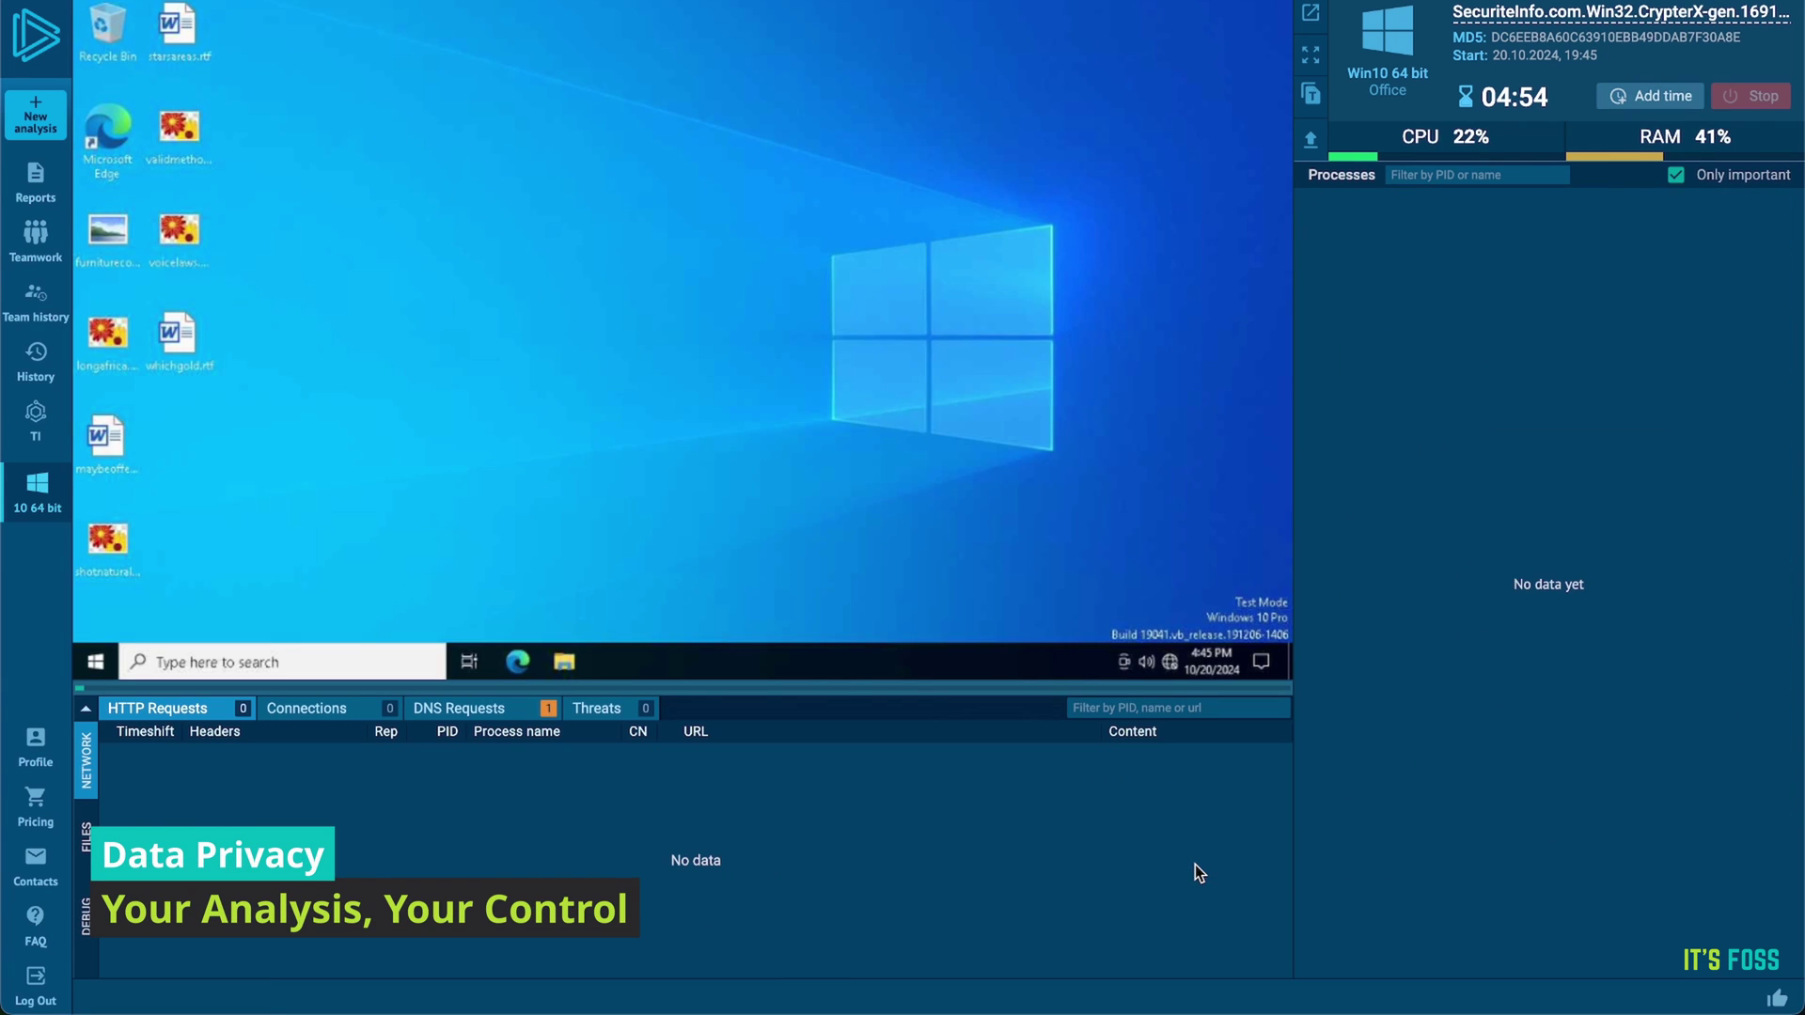
left_click(565, 662)
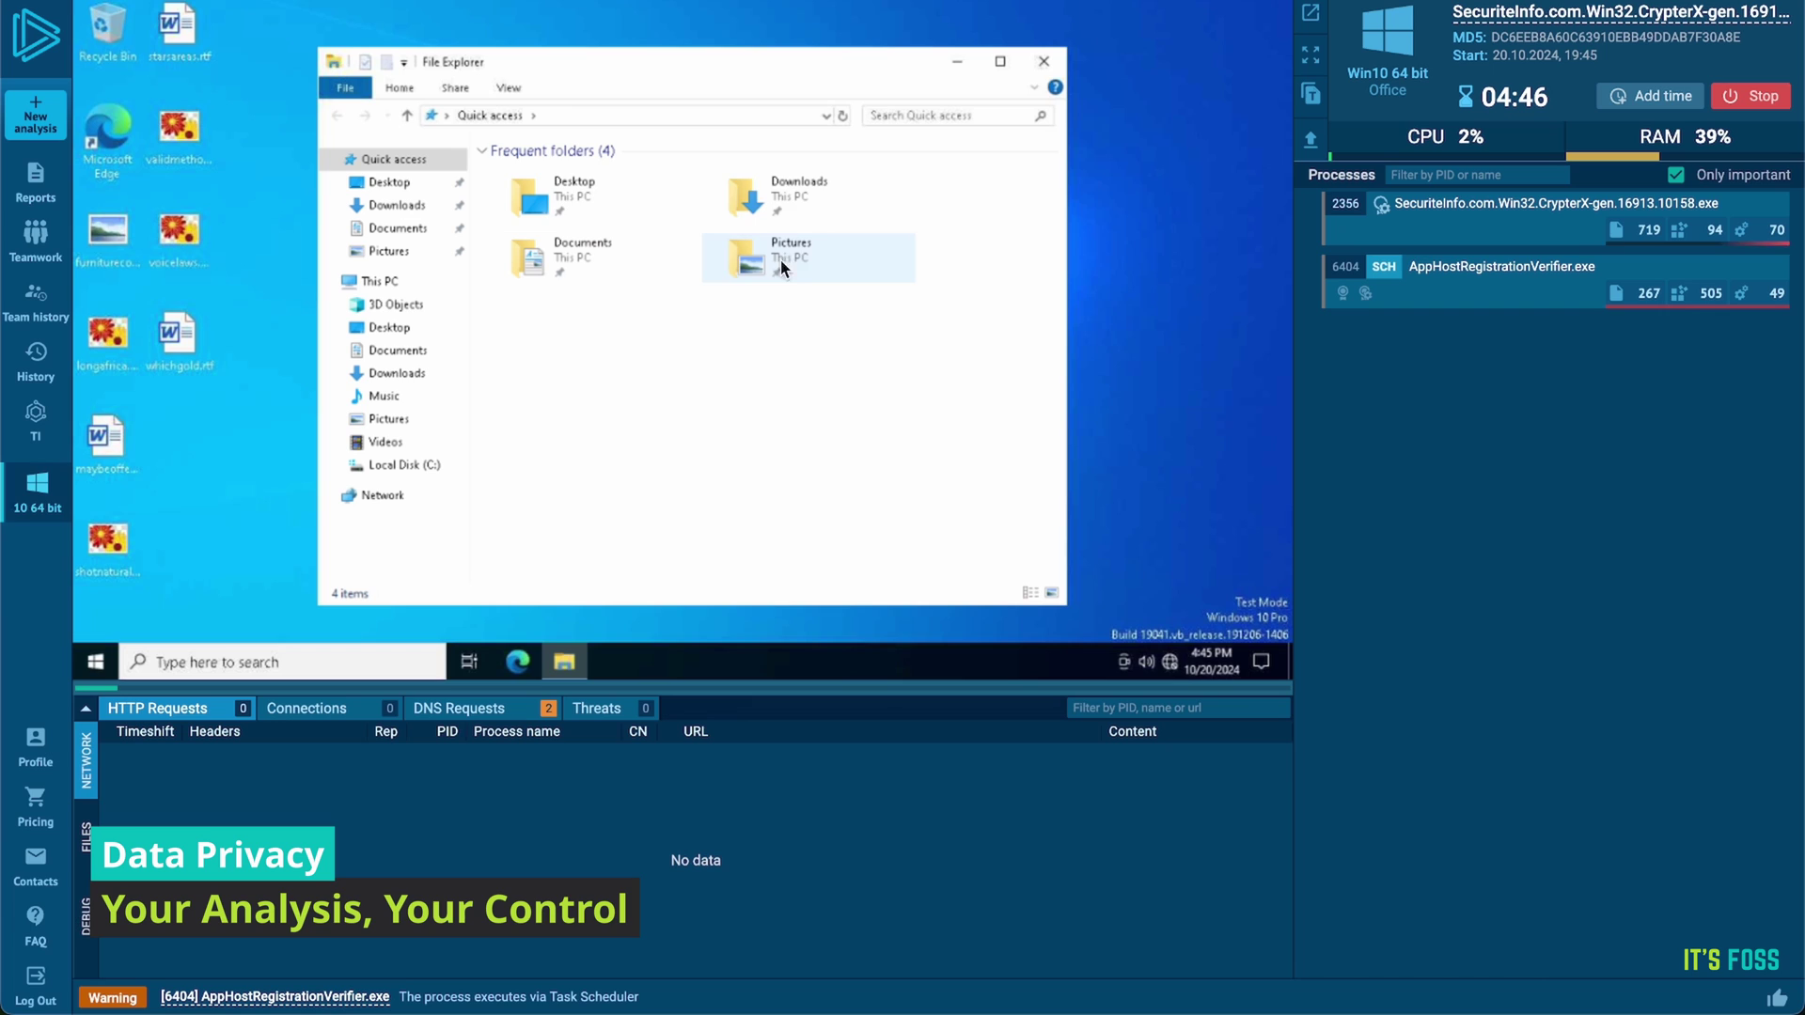
double_click(829, 200)
Step: Inspect process 2356's modified files and the hashes and EXIF data of dropped iJAISuNbz.exe
left_click(1407, 237)
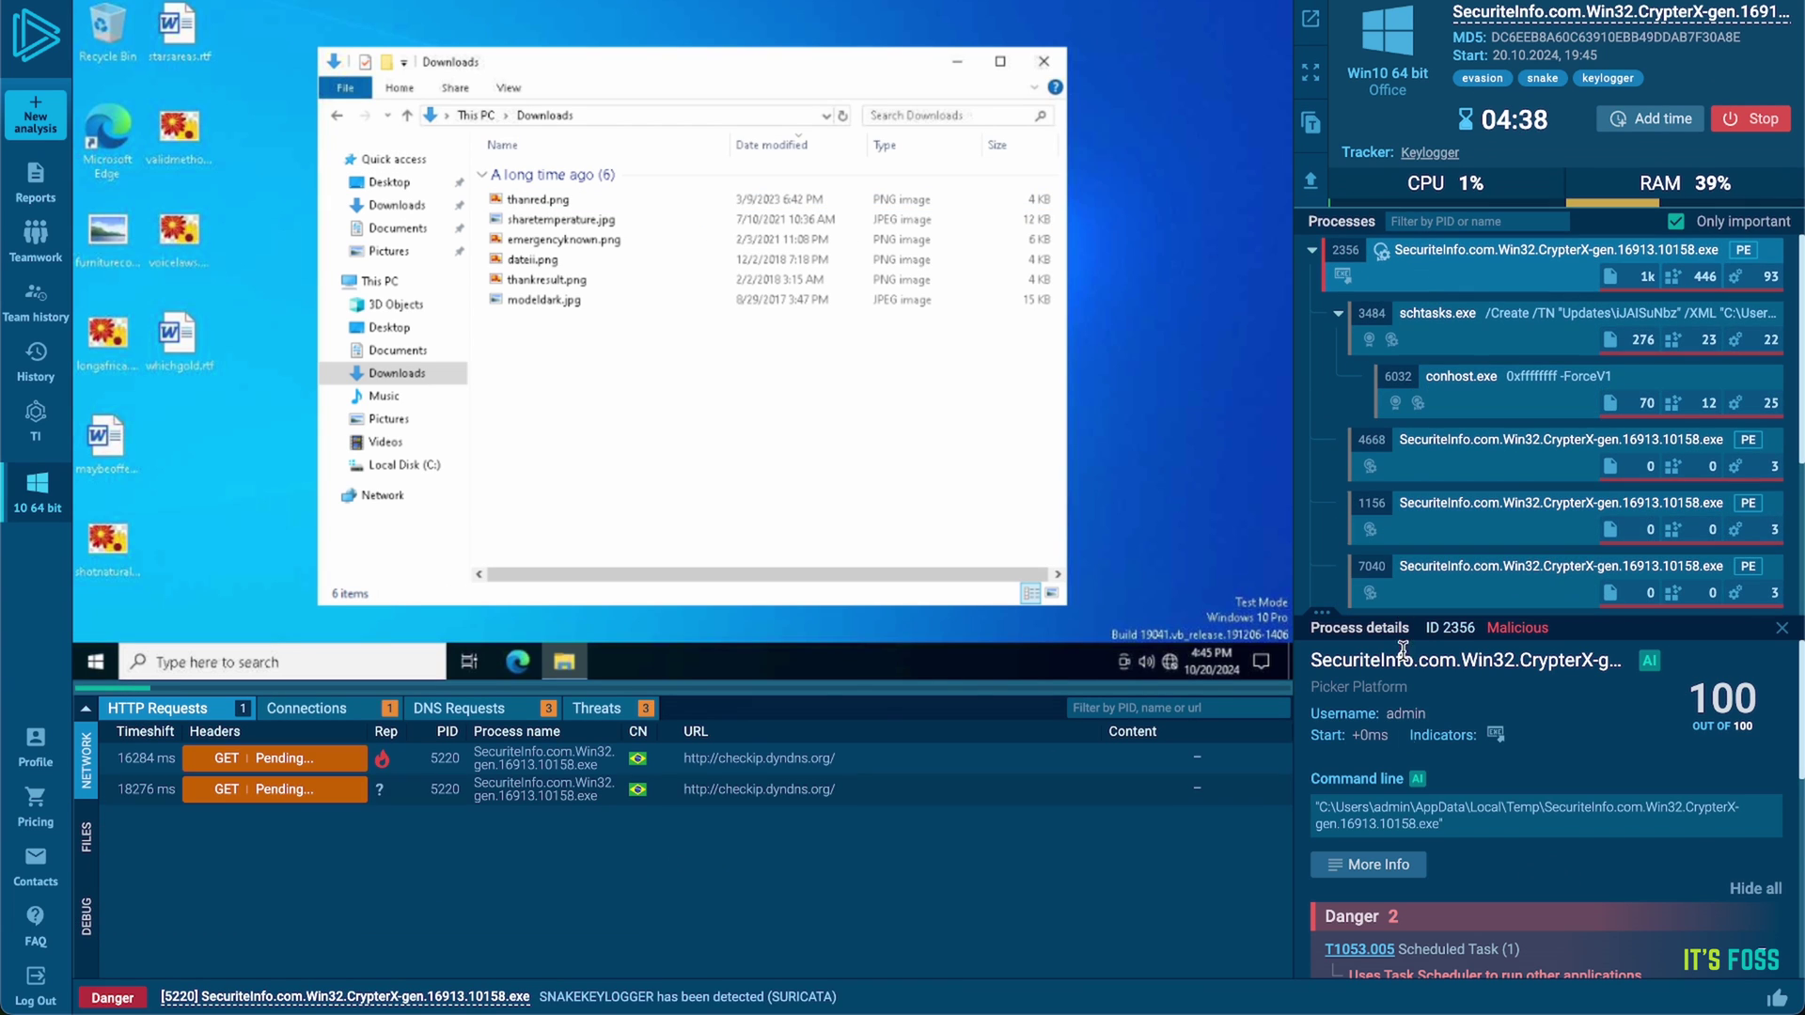
left_click(1390, 873)
left_click(168, 185)
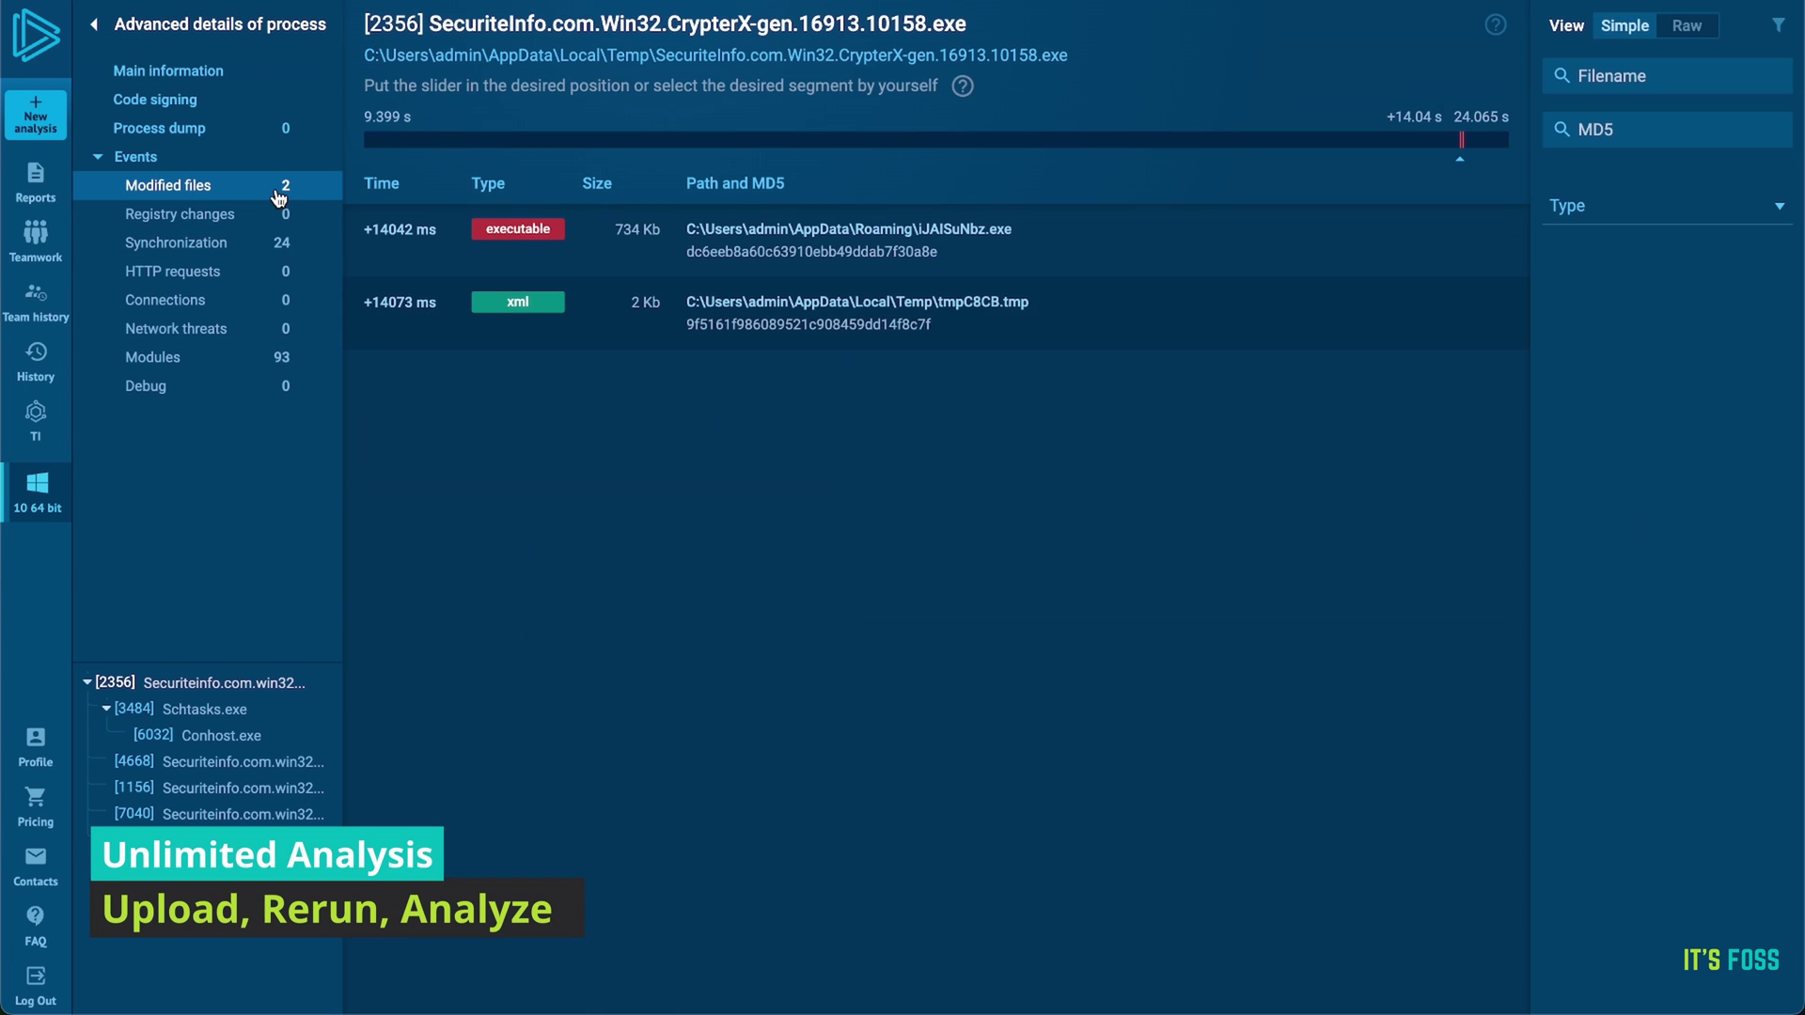
left_click(512, 339)
left_click(691, 271)
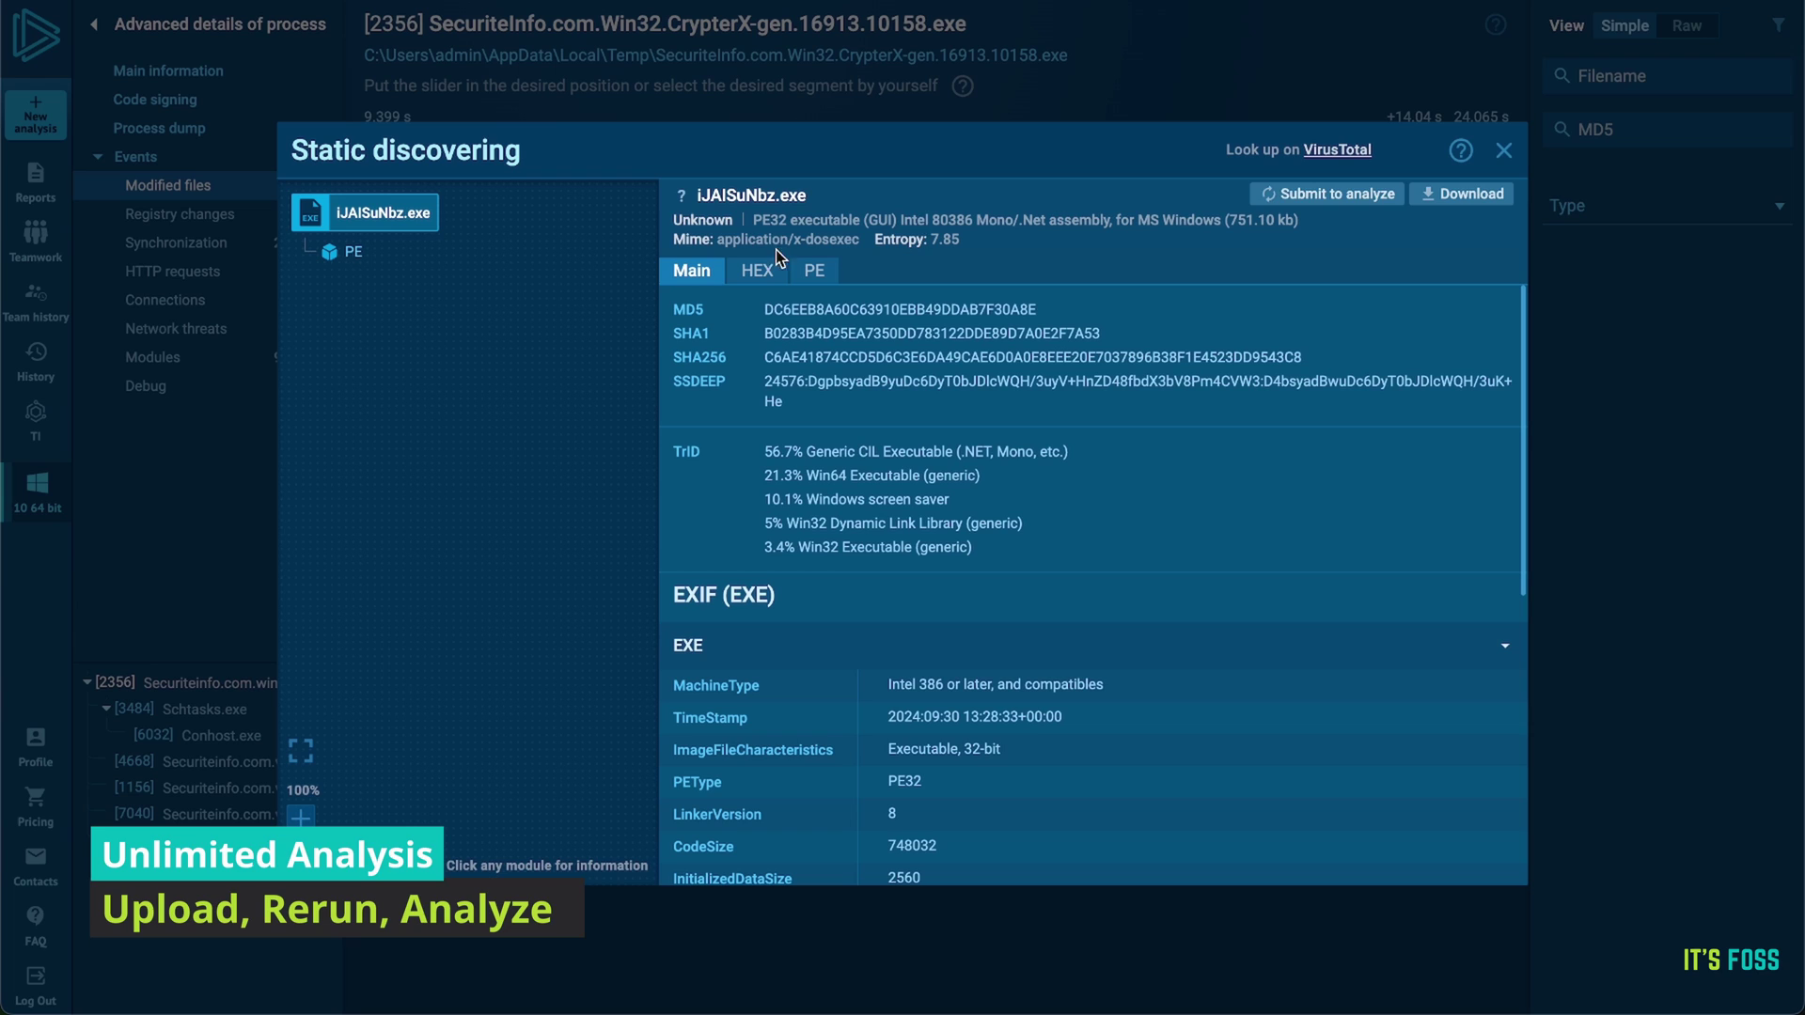
left_click(1504, 150)
left_click(100, 34)
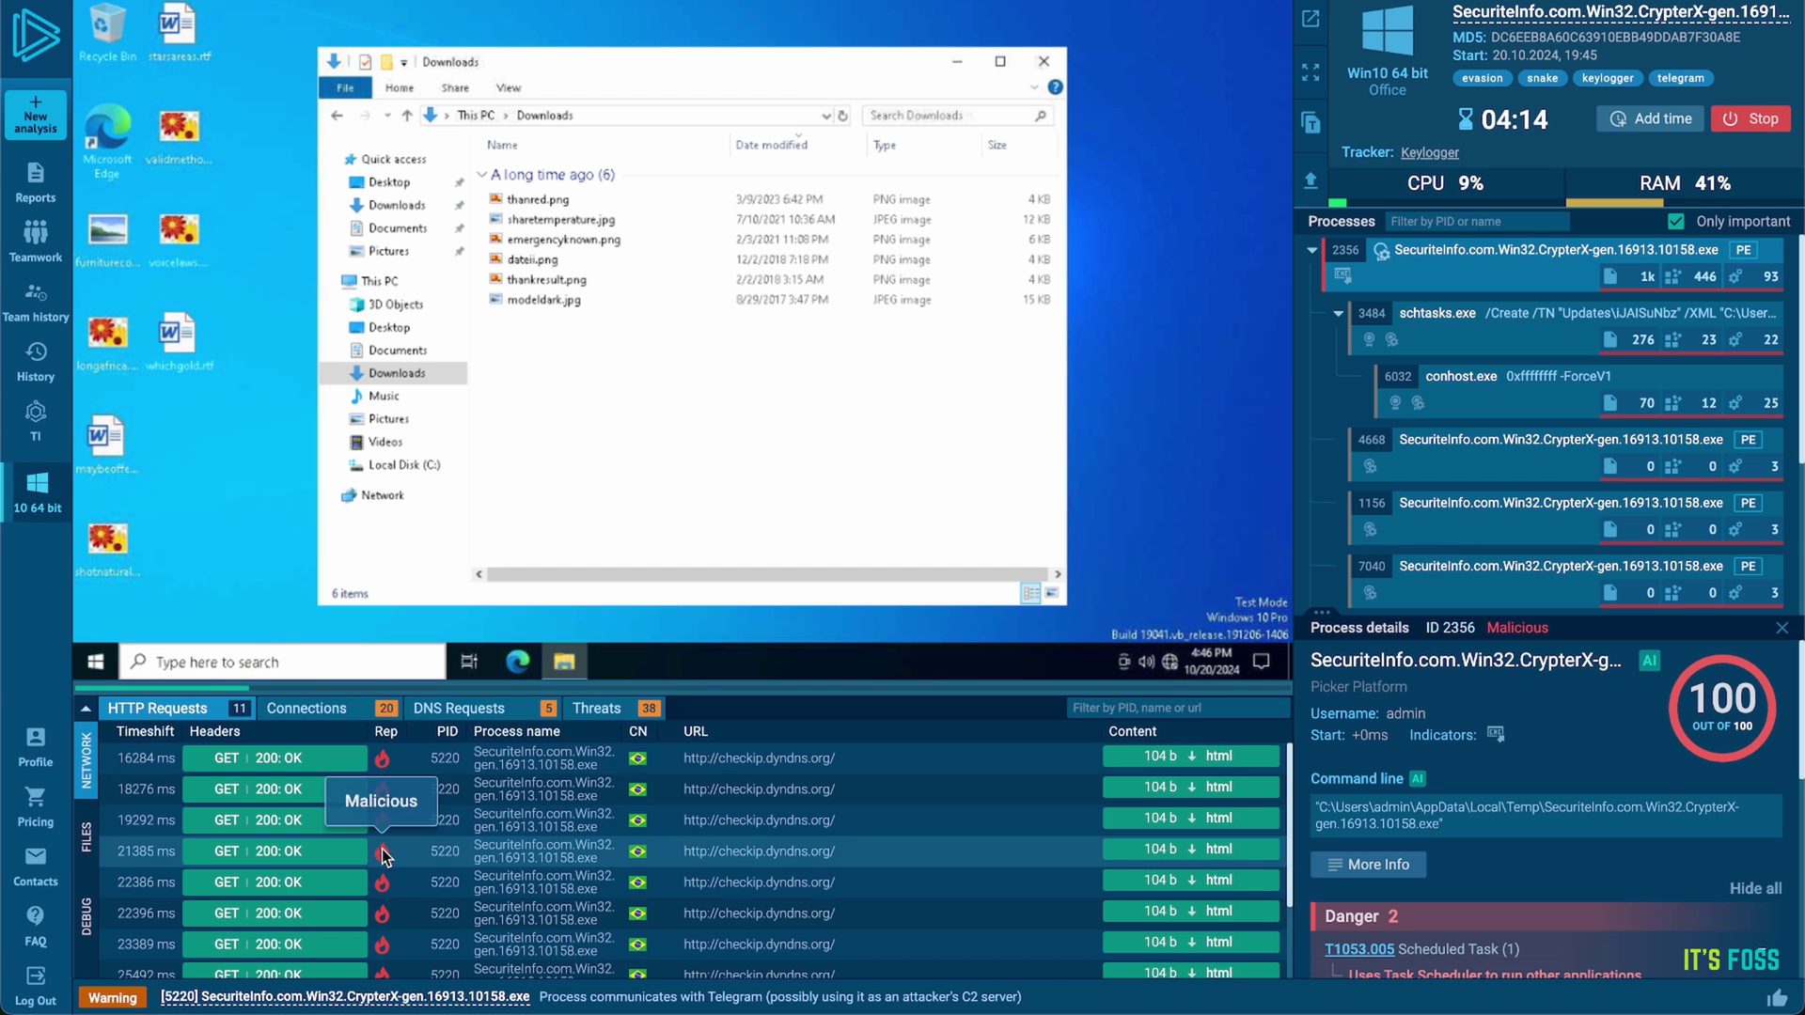
Step: Review Connections, DNS Requests and Threats, including a threat's HTTP request and Suricata rule
left_click(346, 709)
left_click(459, 709)
left_click(597, 709)
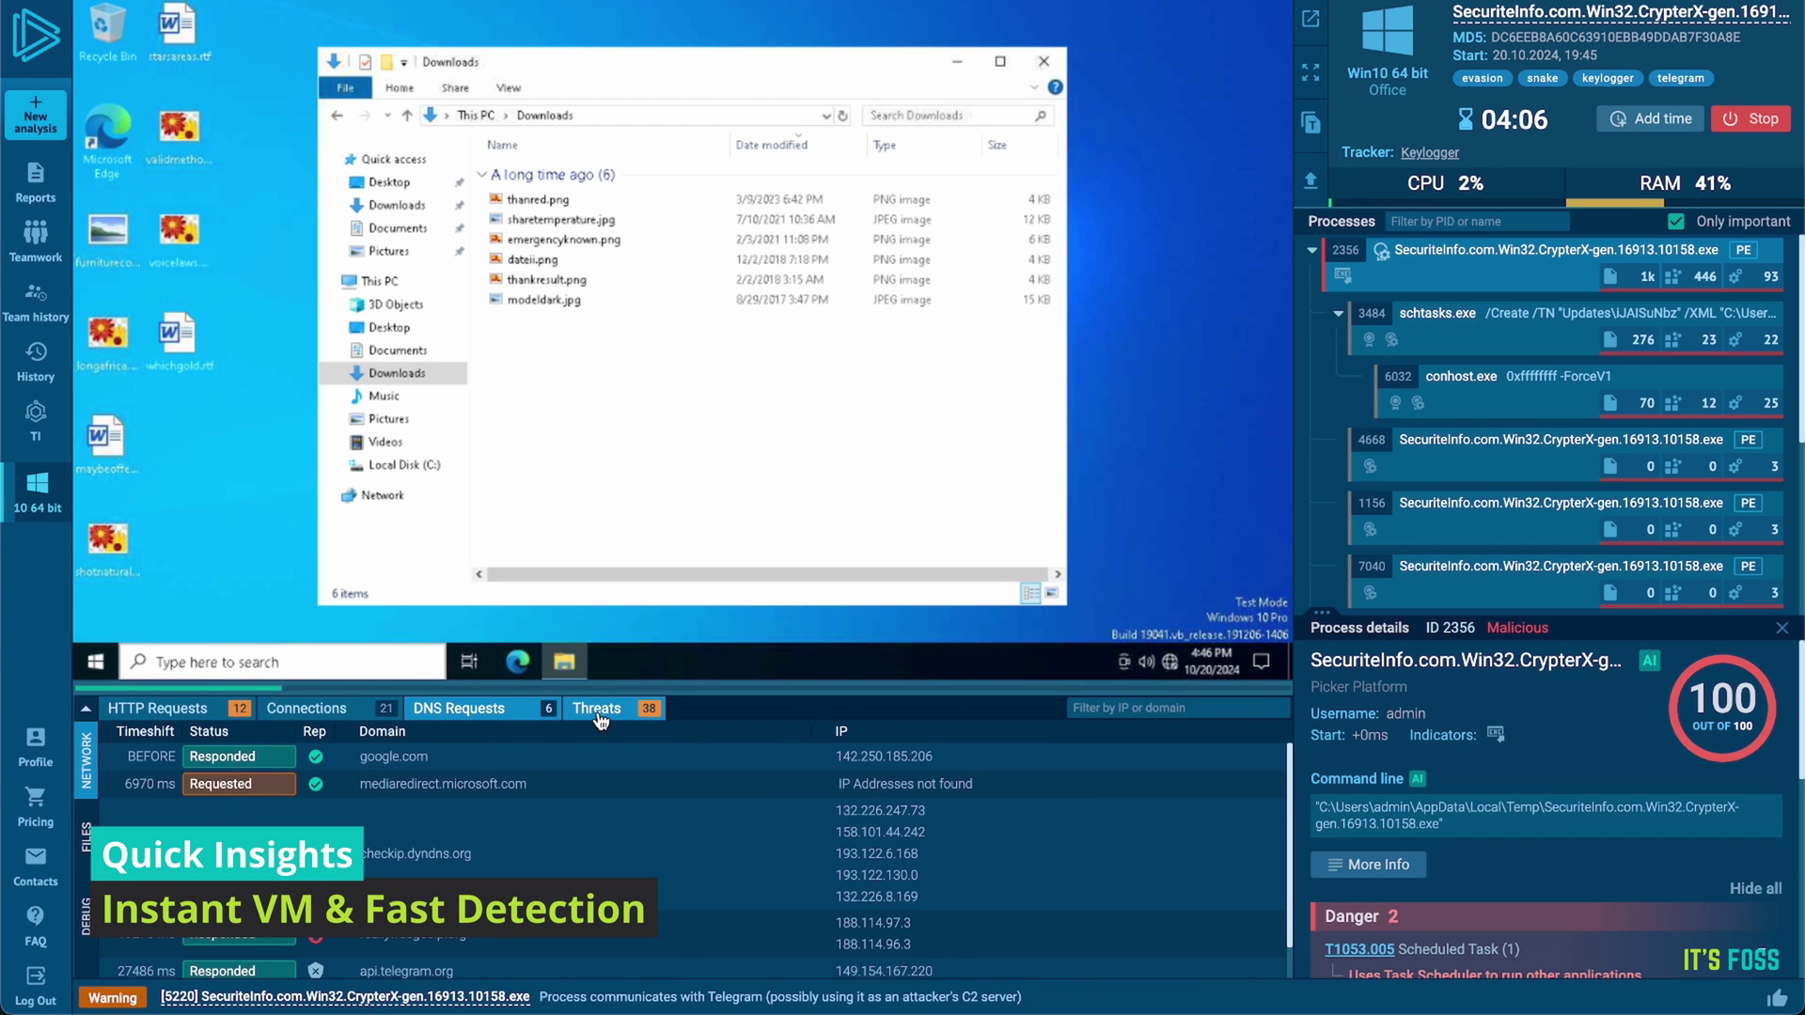
left_click(418, 811)
left_click(686, 271)
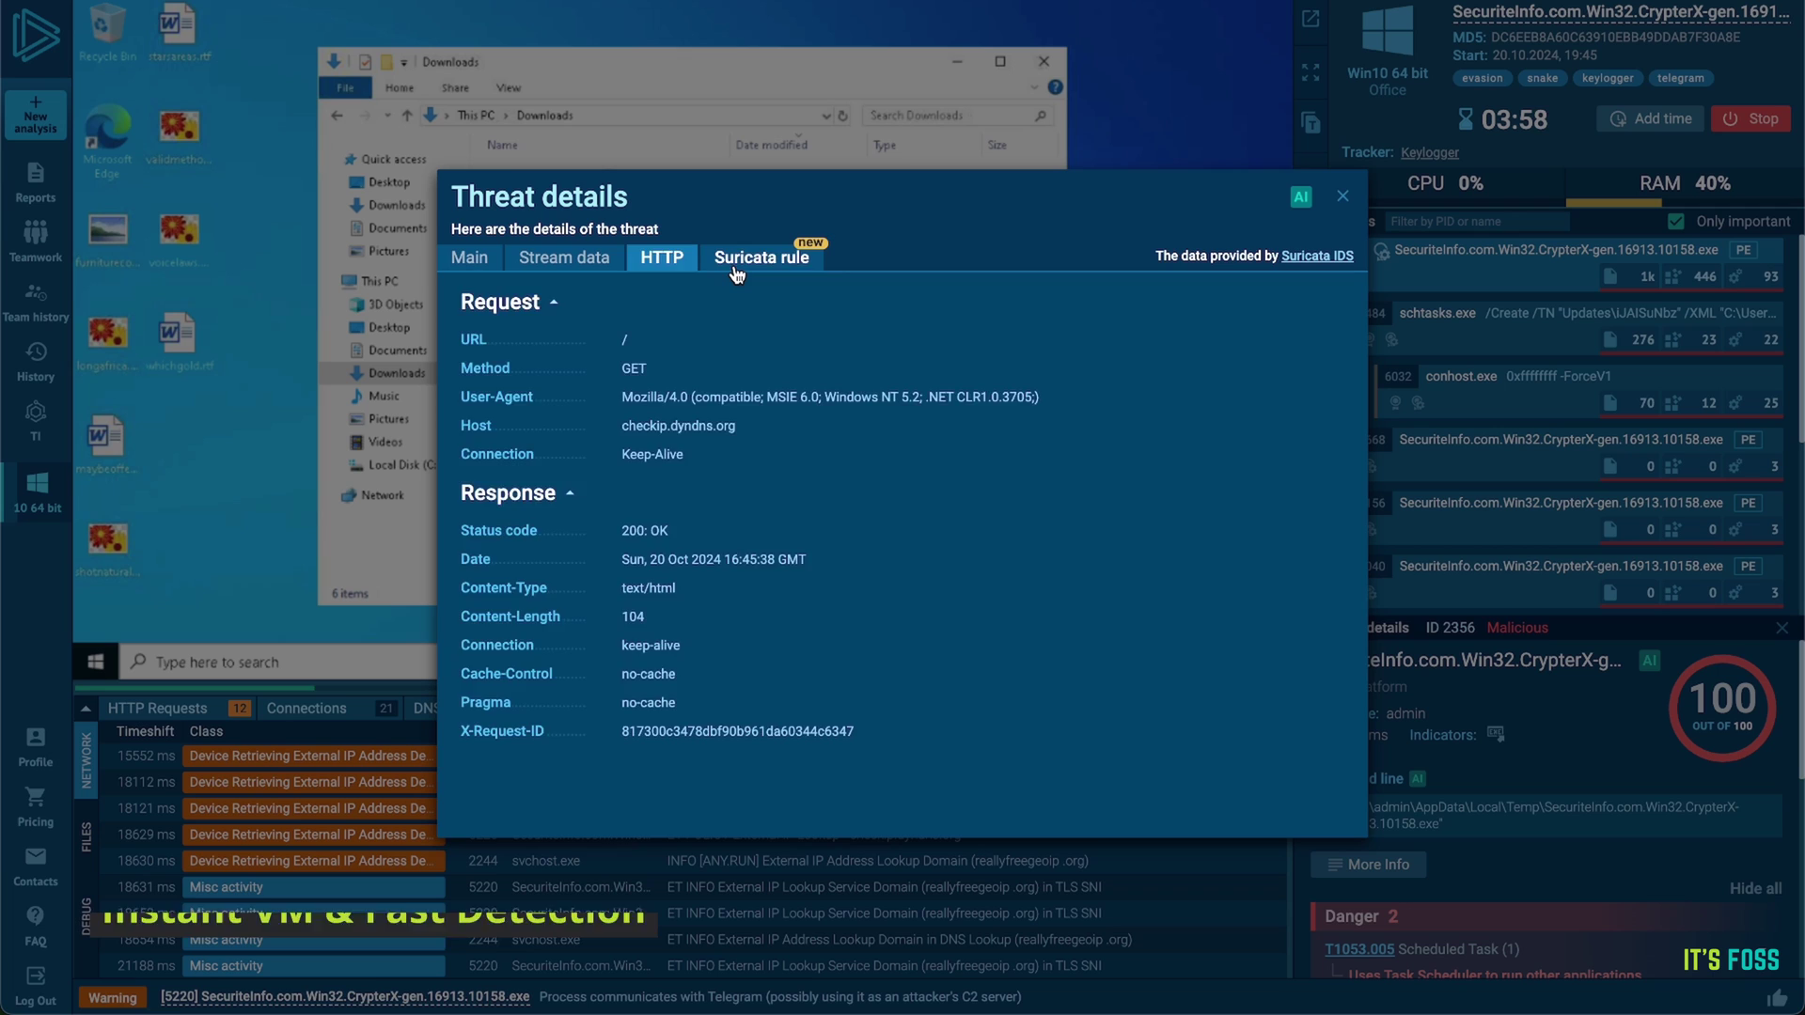
left_click(760, 260)
left_click(1342, 193)
Step: End the analysis and review its indicators of compromise and spawned-process graph
left_click(1736, 119)
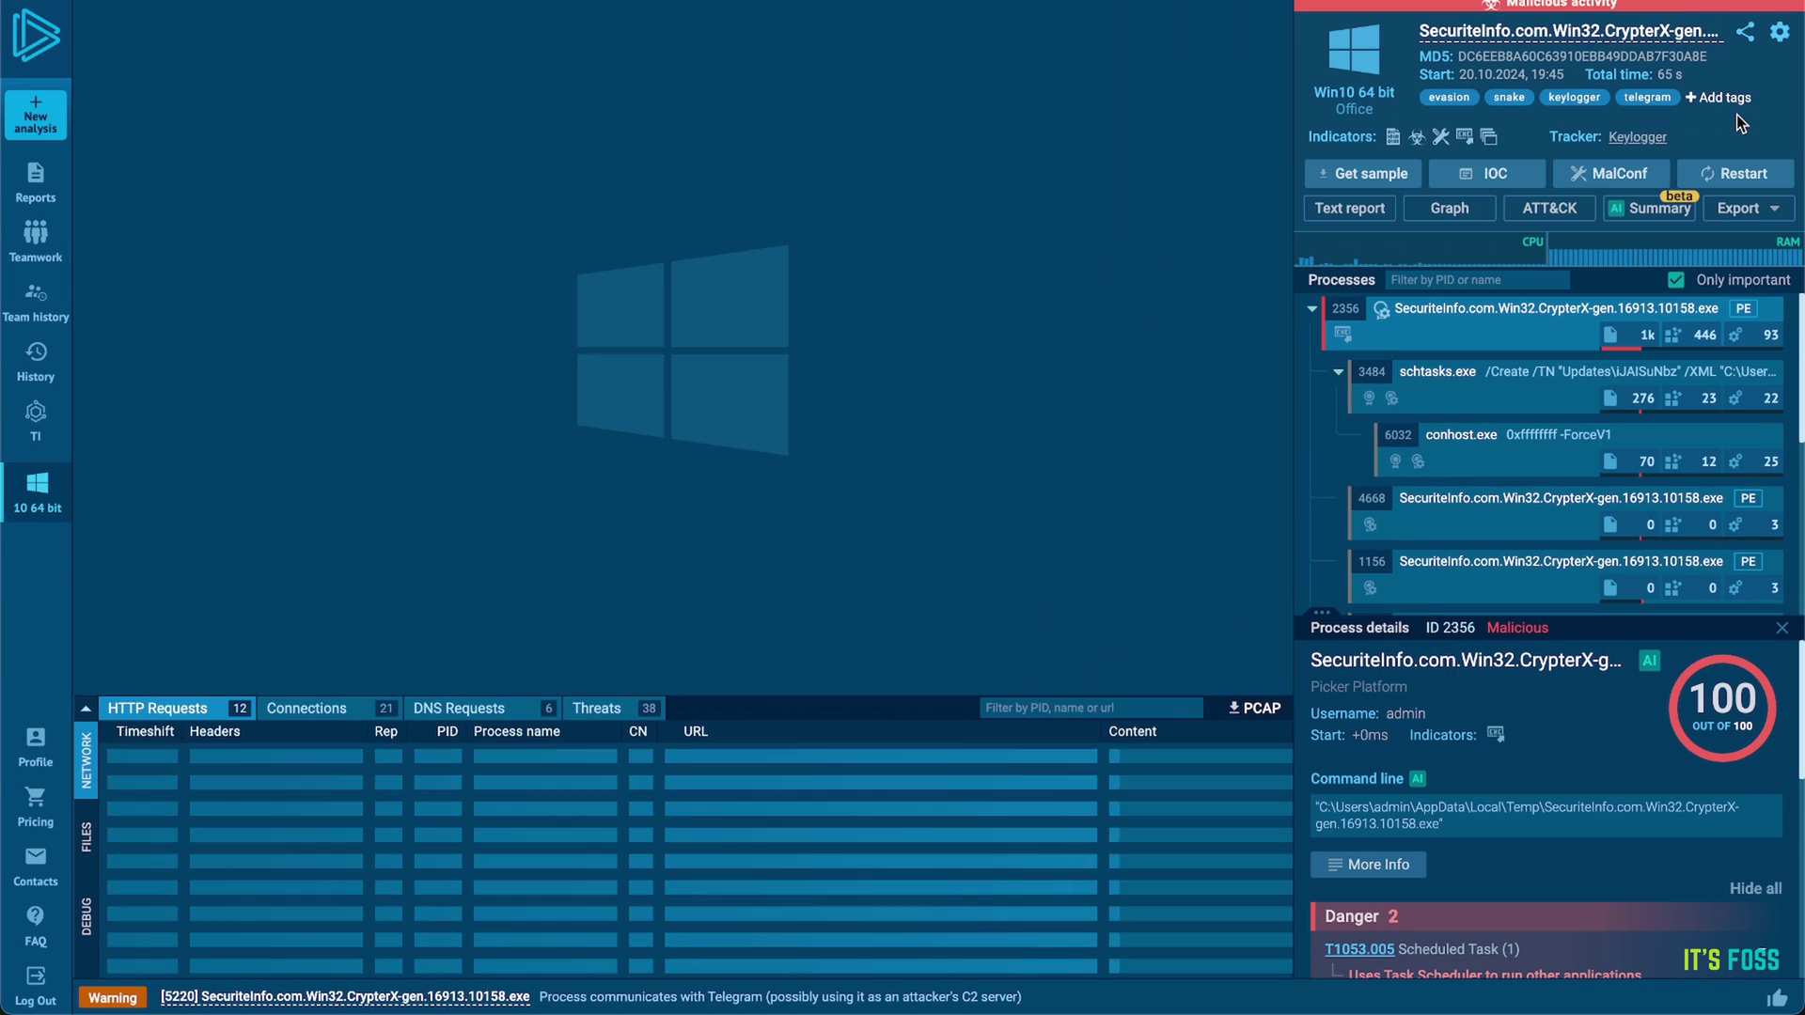
left_click(1490, 174)
scroll(1311, 642, "down", 10)
scroll(1311, 641, "down", 5)
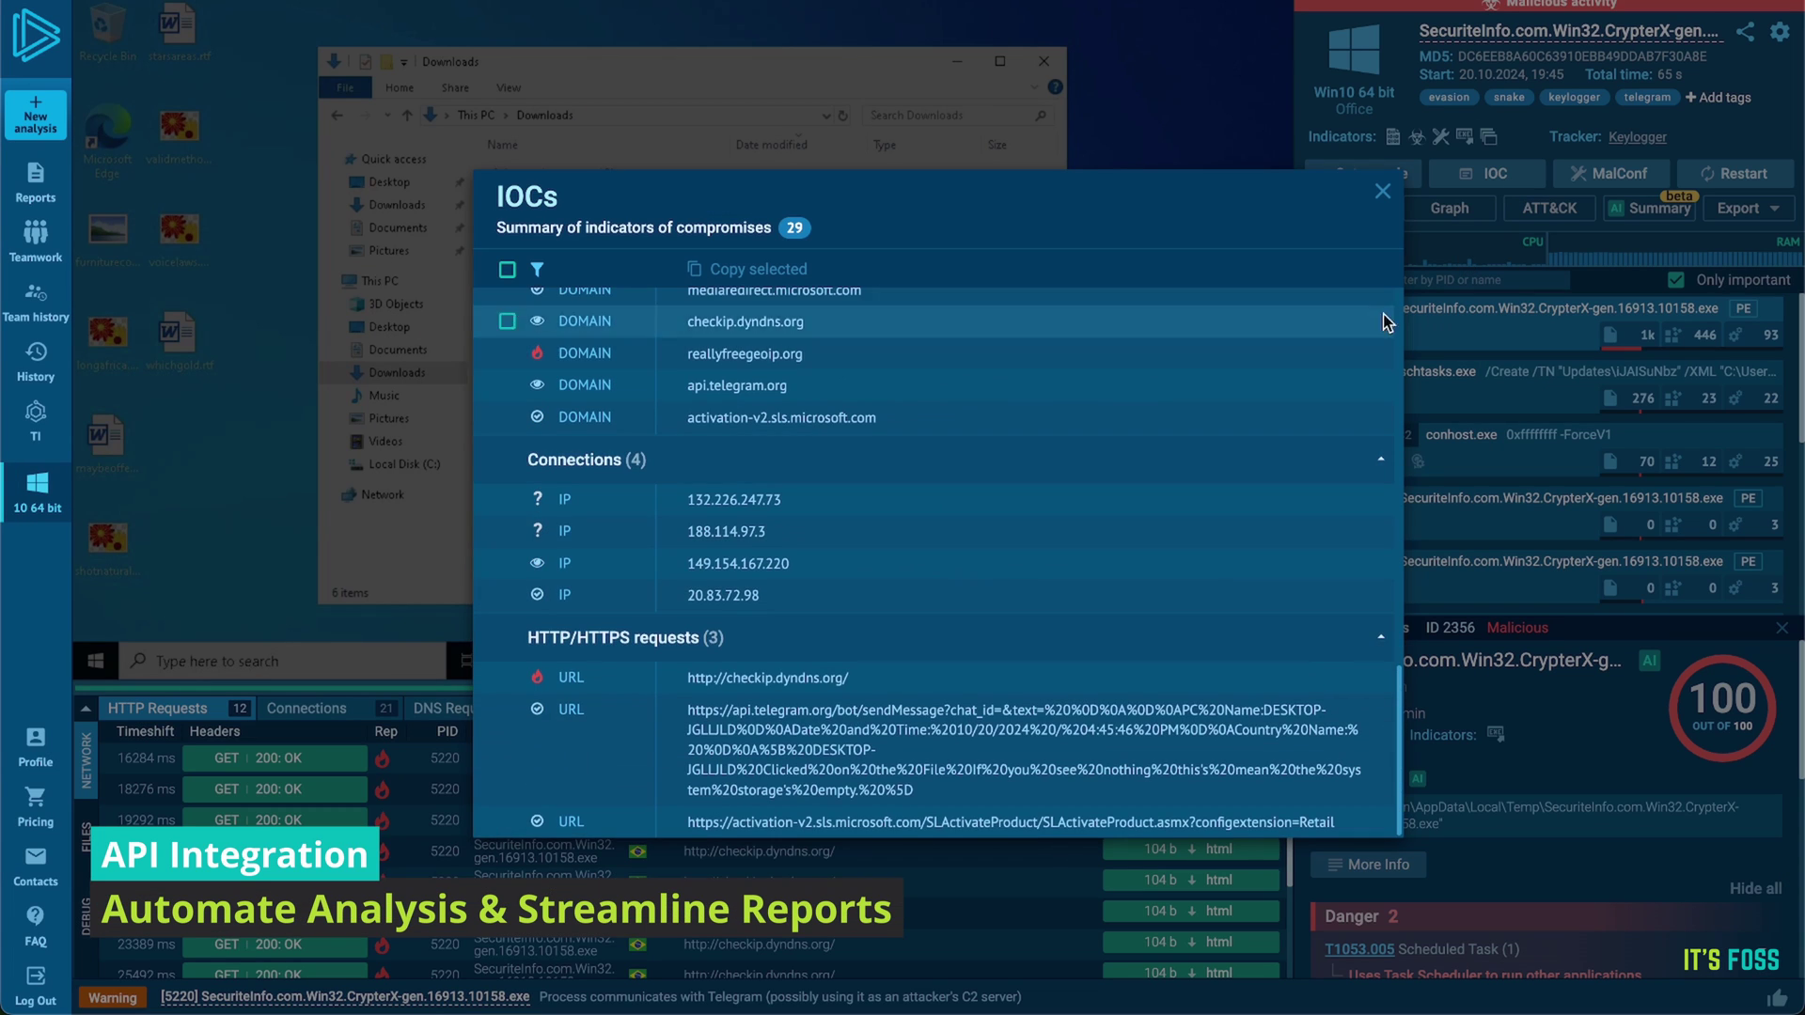
left_click(1382, 191)
left_click(1425, 209)
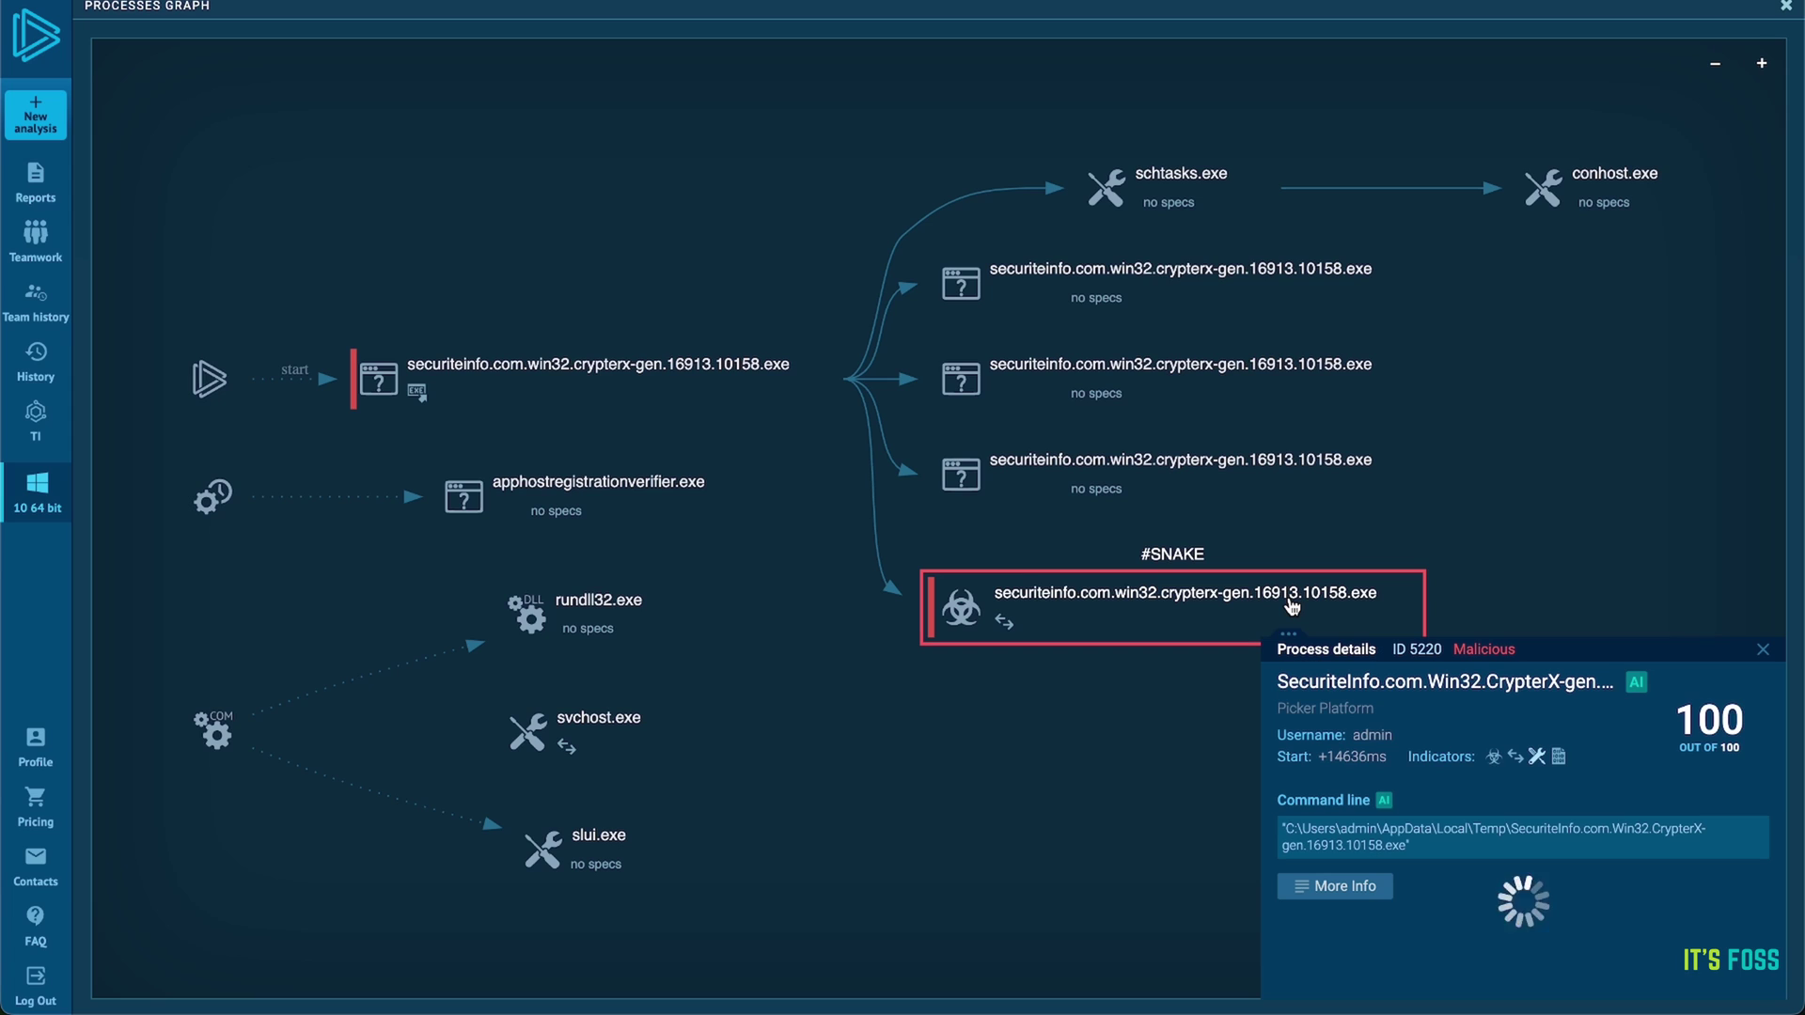
left_click(1785, 5)
Step: Read the Virtualization/Sandbox Evasion ATT&CK technique, then run a team-only analysis of Letter Adobe.pdf
left_click(1556, 210)
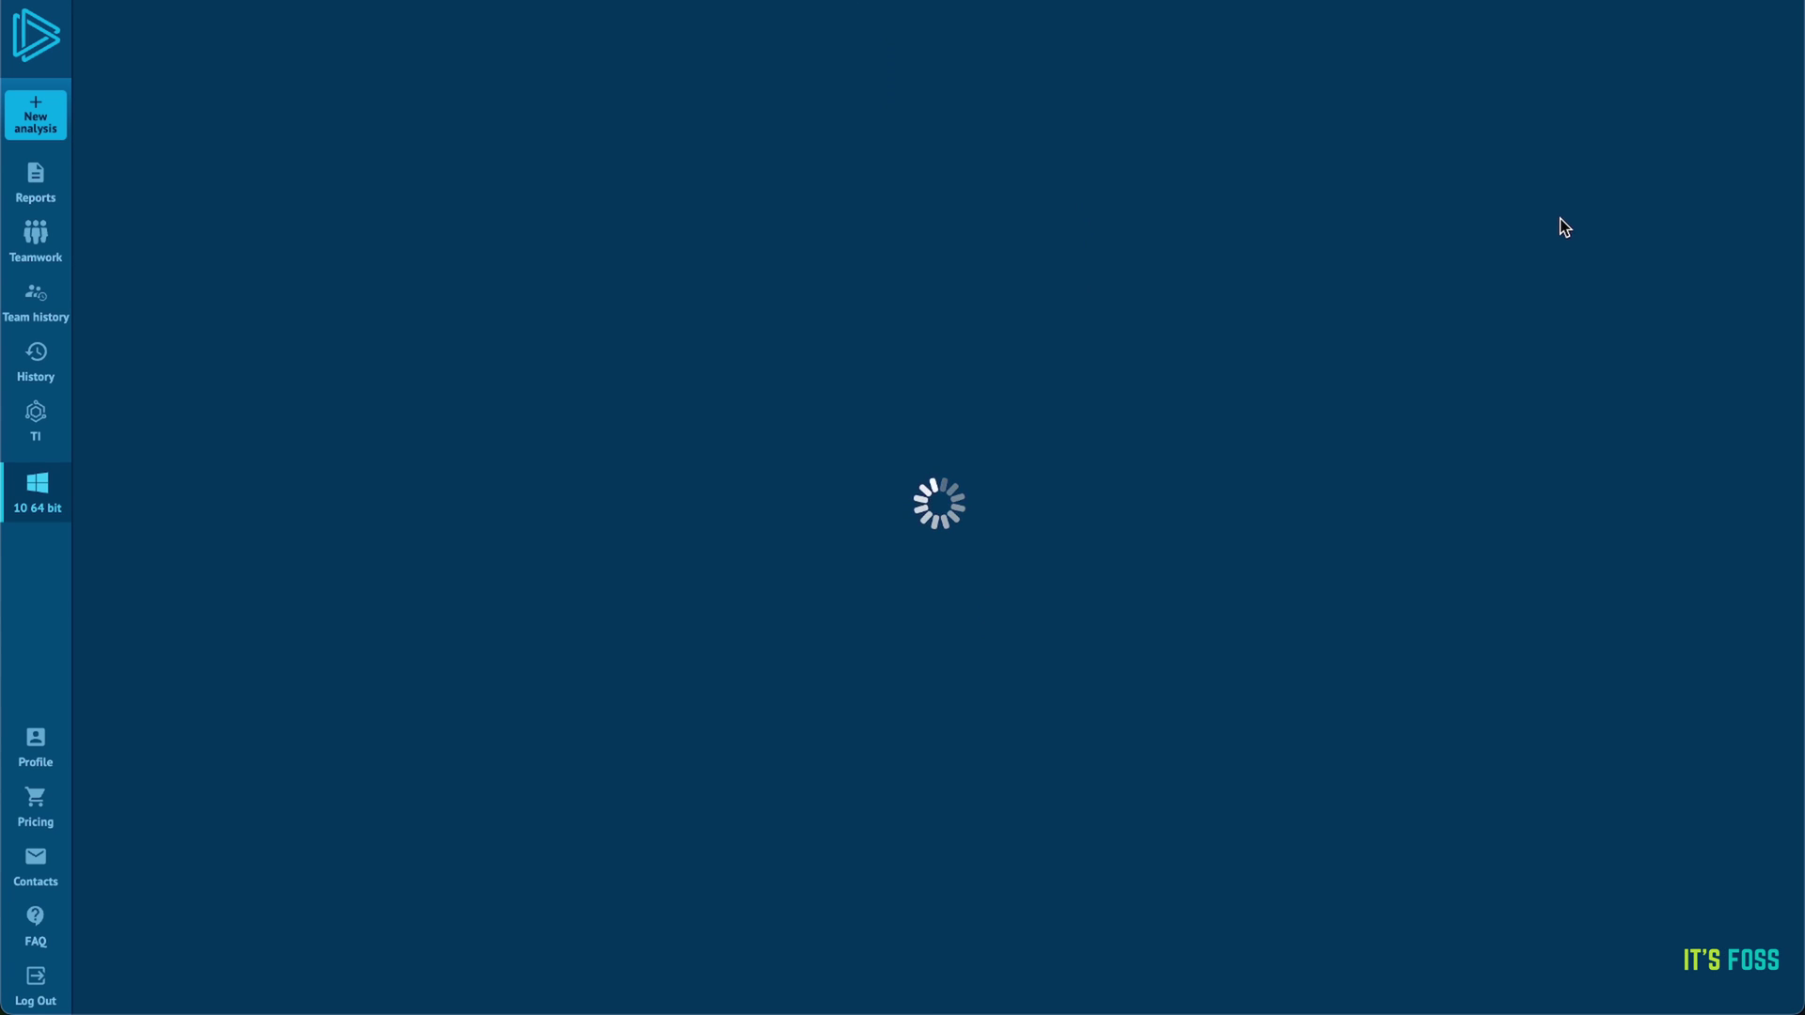
left_click(771, 202)
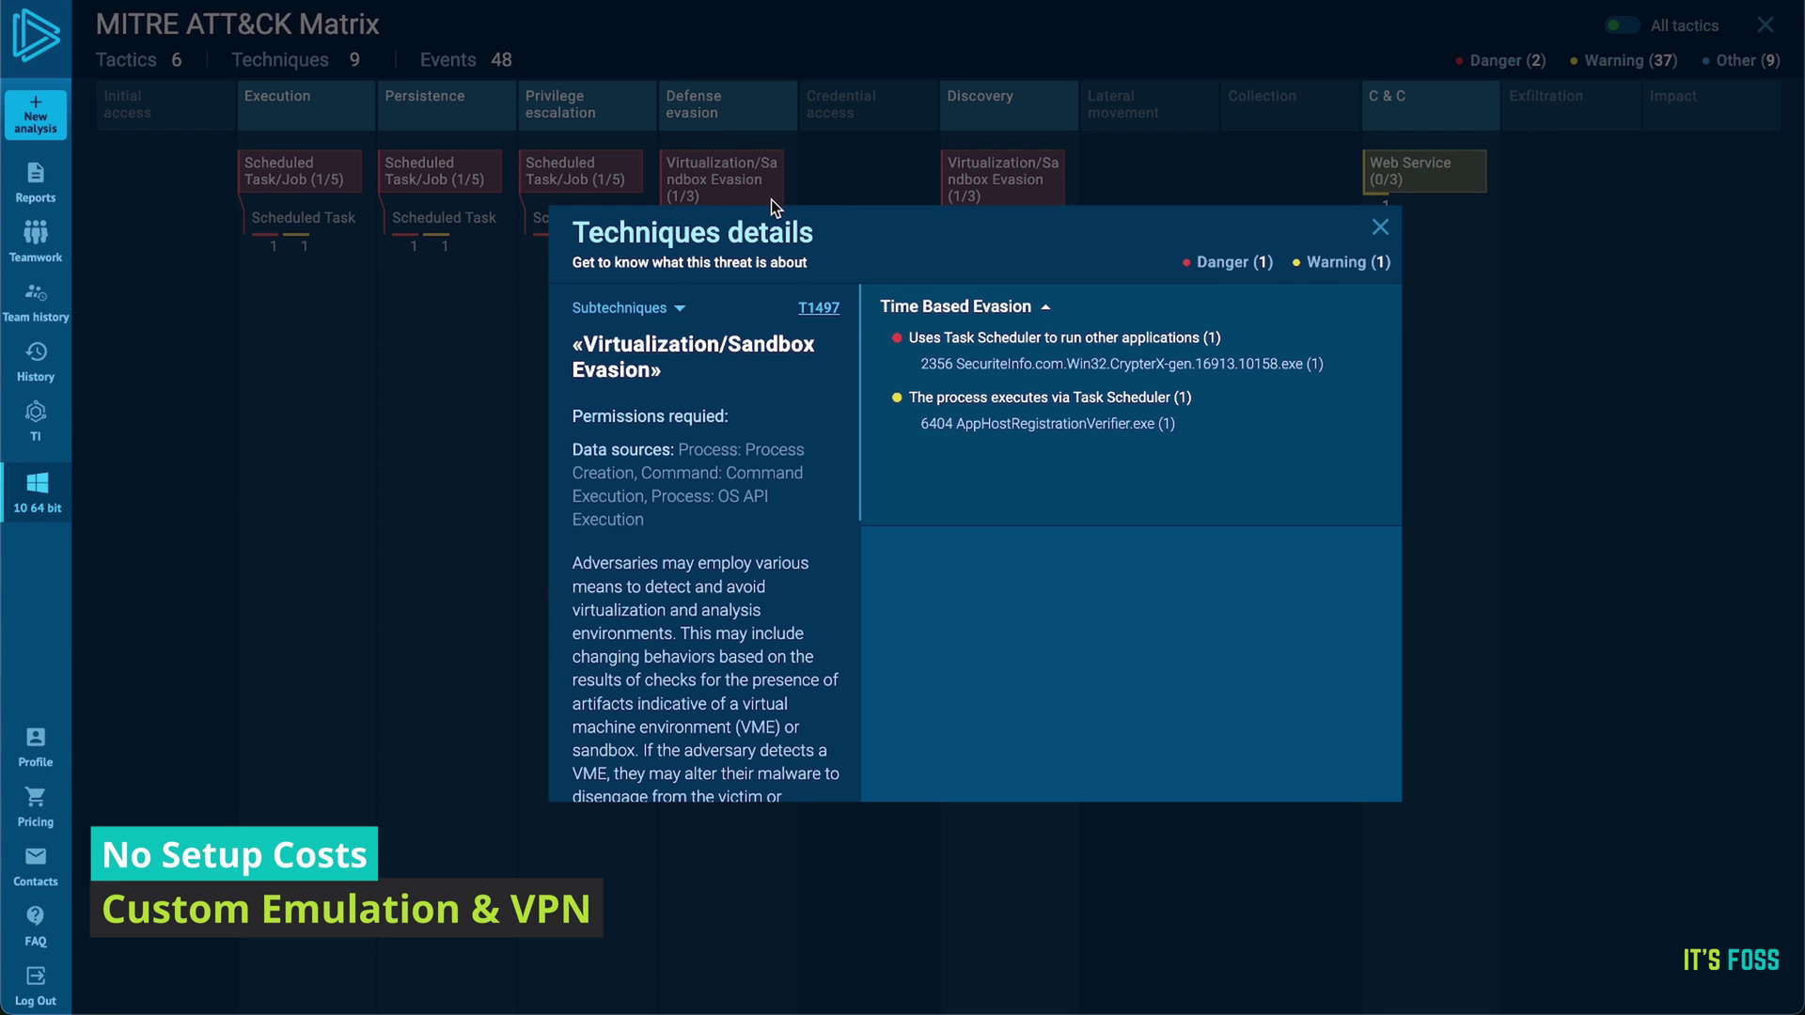
left_click(1381, 229)
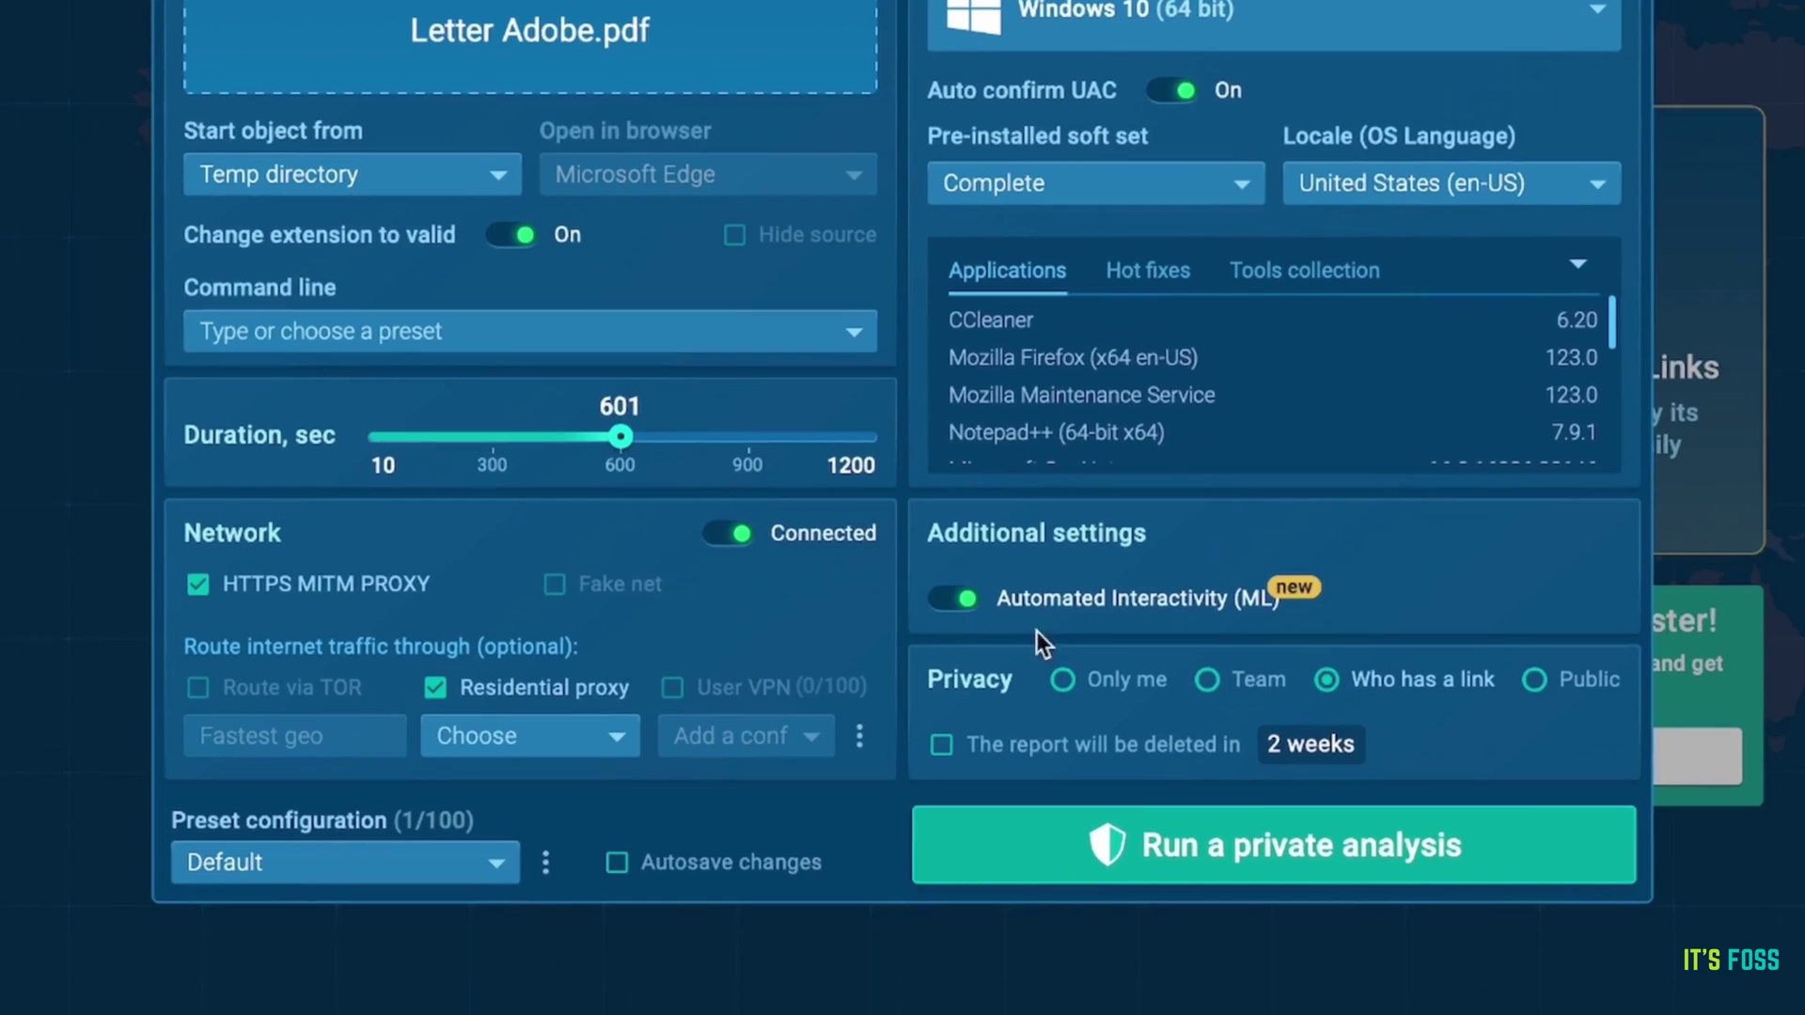
left_click(1107, 755)
left_click(1150, 865)
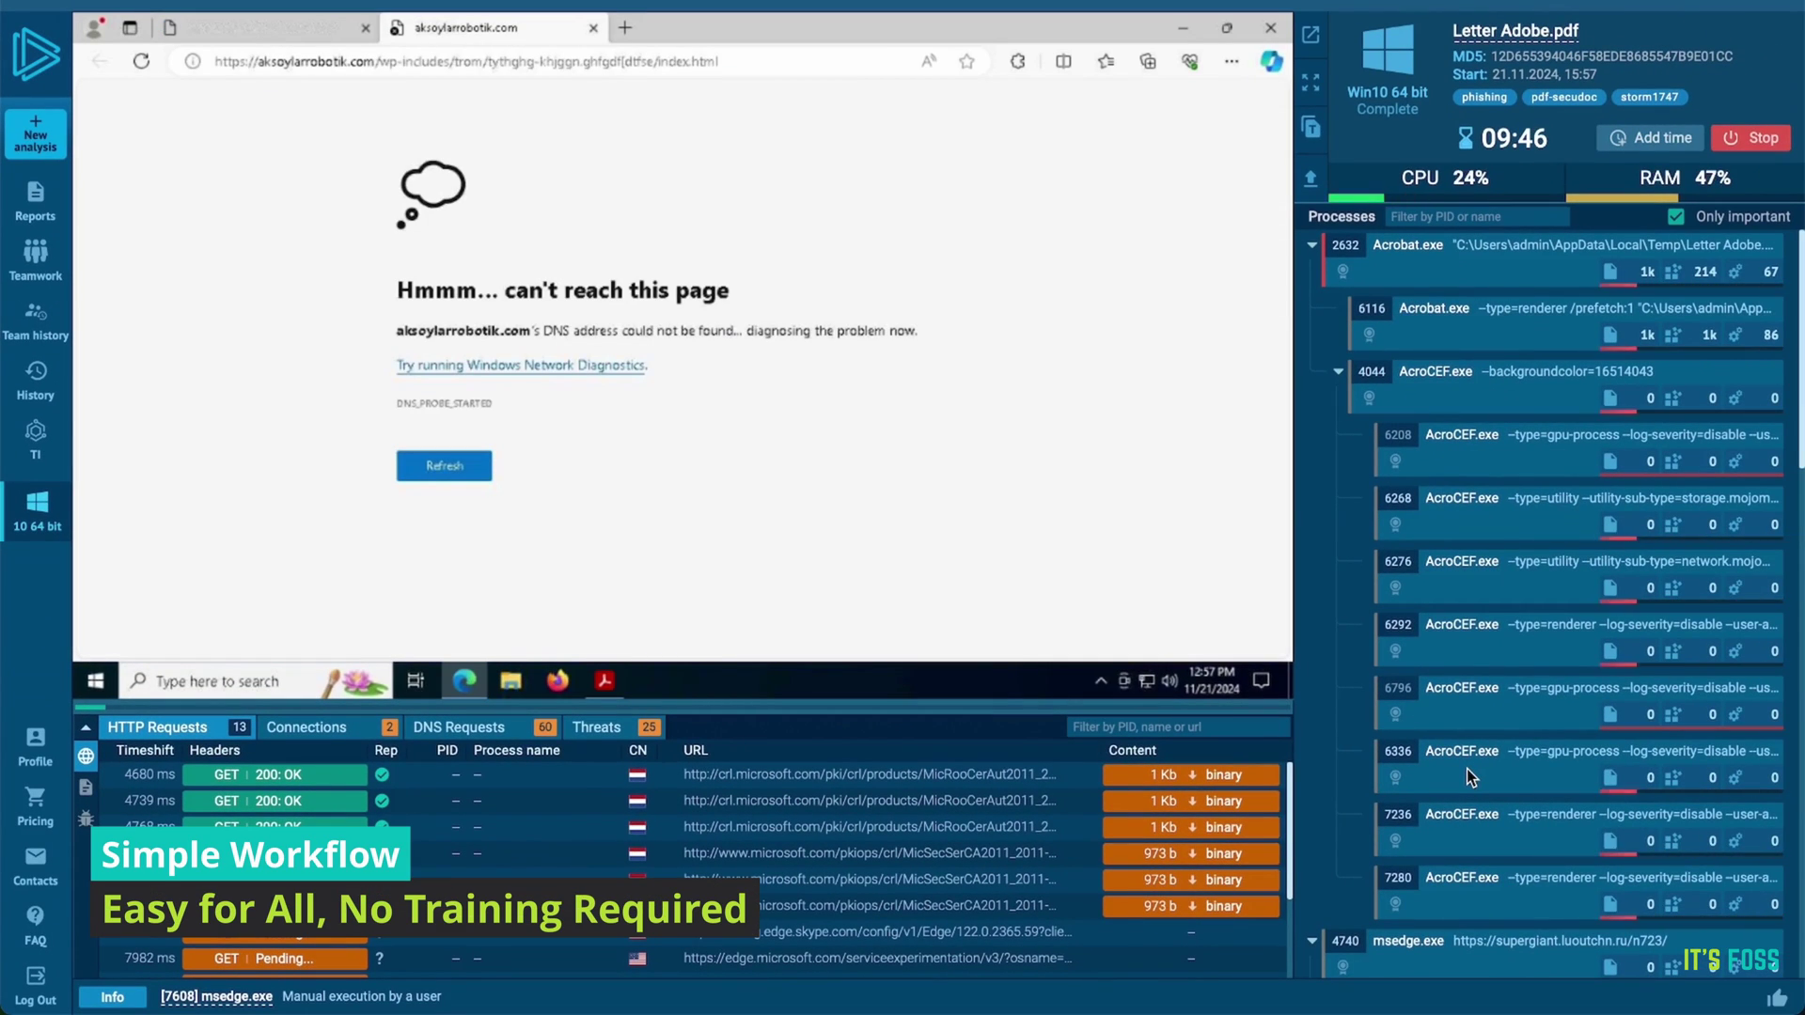
Step: Scroll the process tree and HTTP requests, then show details of phishing msedge.exe process 6632
scroll(1466, 769, "down", 4)
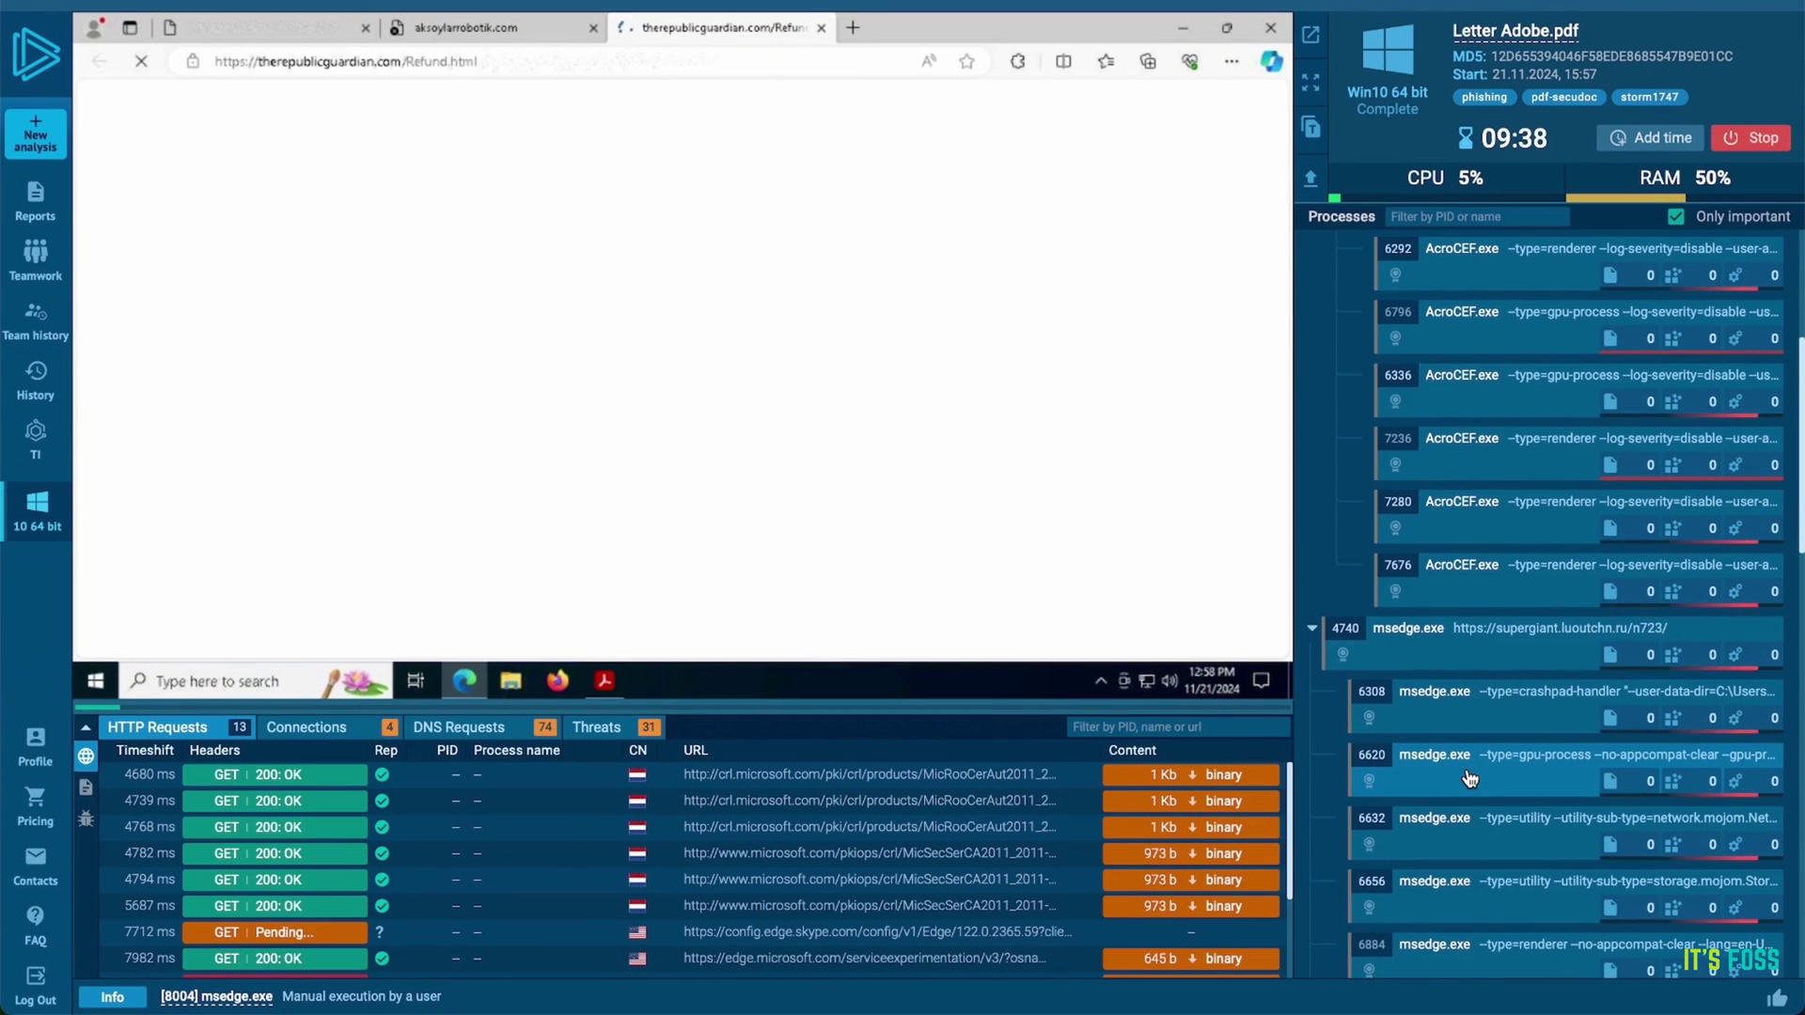
scroll(1139, 921, "down", 3)
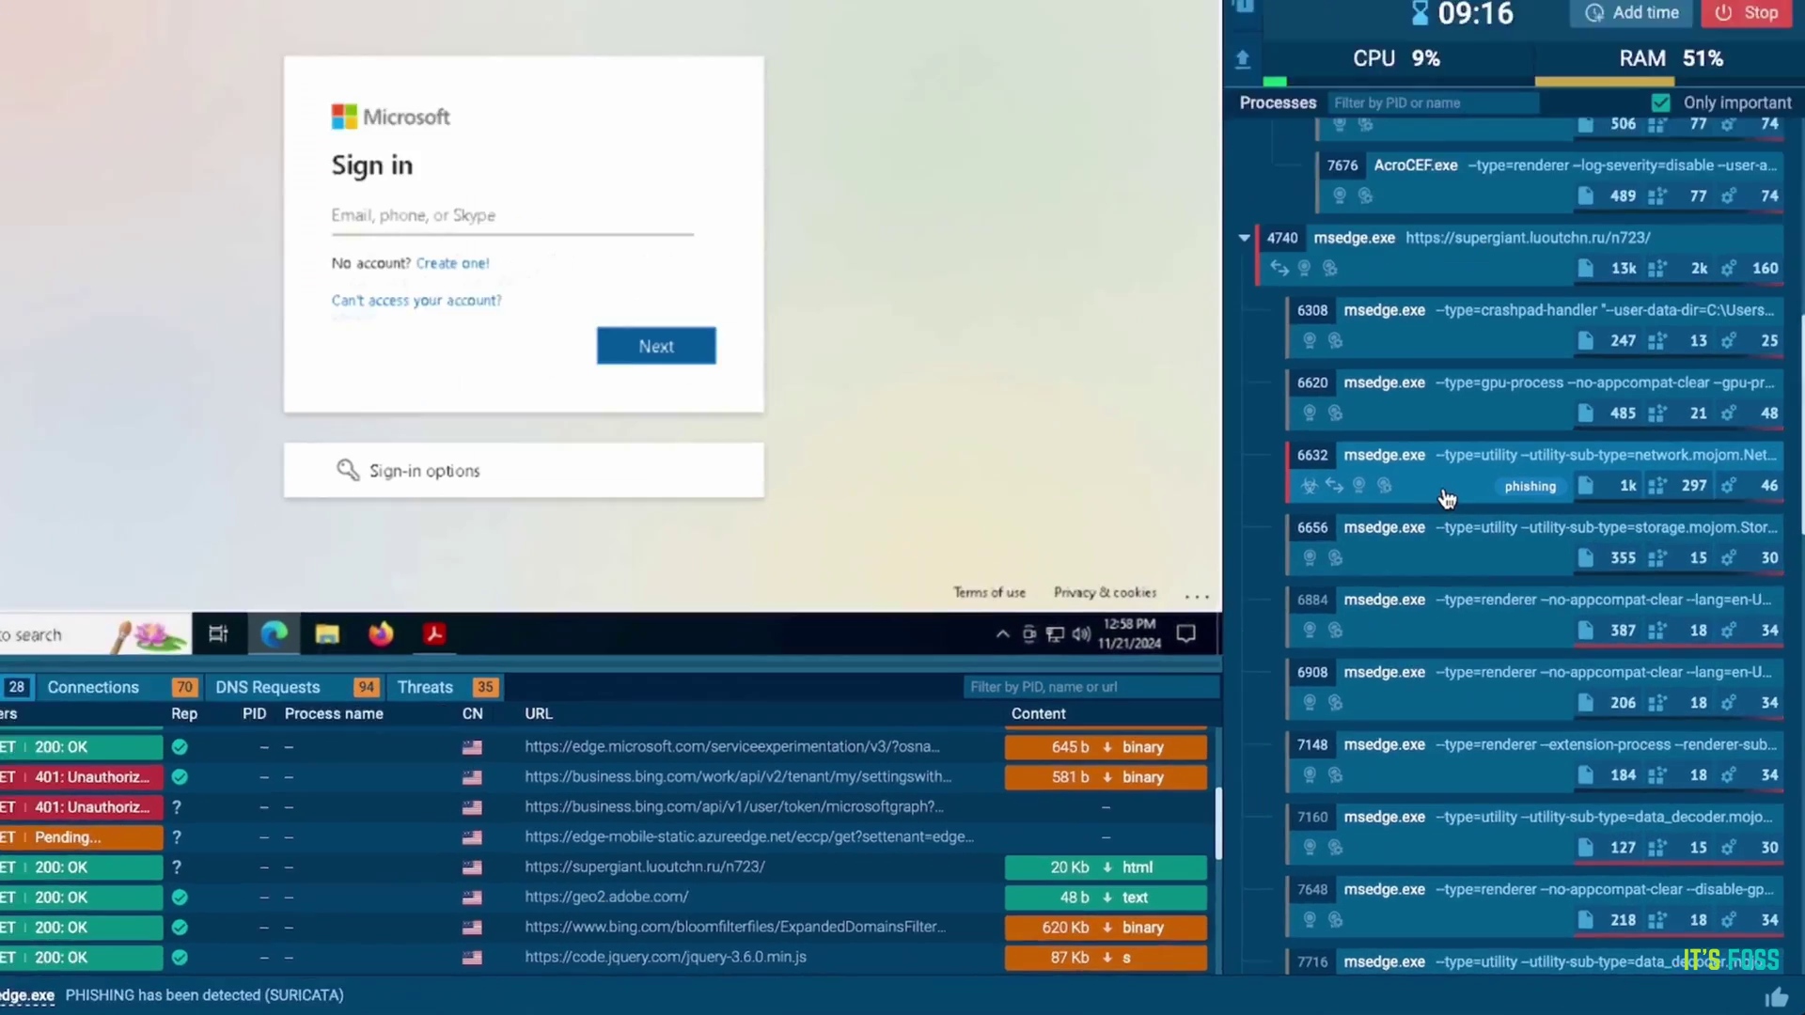
left_click(1446, 498)
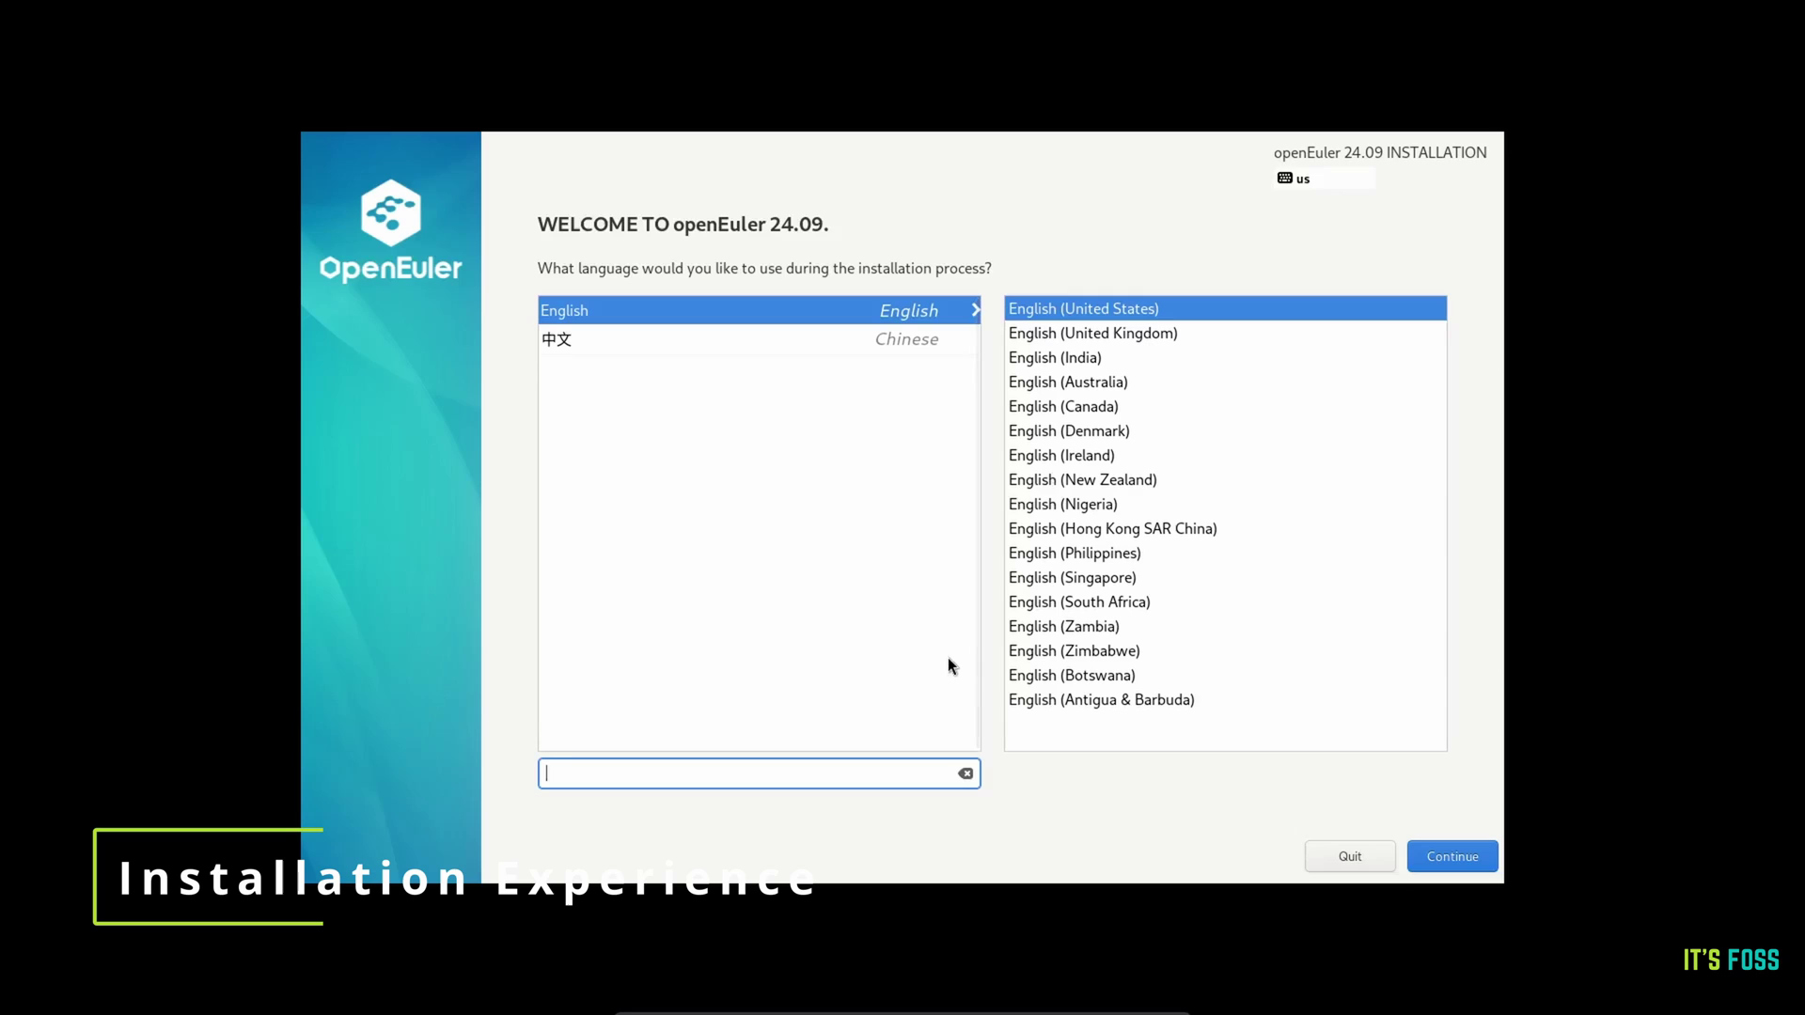
Step: Continue in English (United States), set the time zone to Asia/Kolkata, and open Software Selection
left_click(1453, 859)
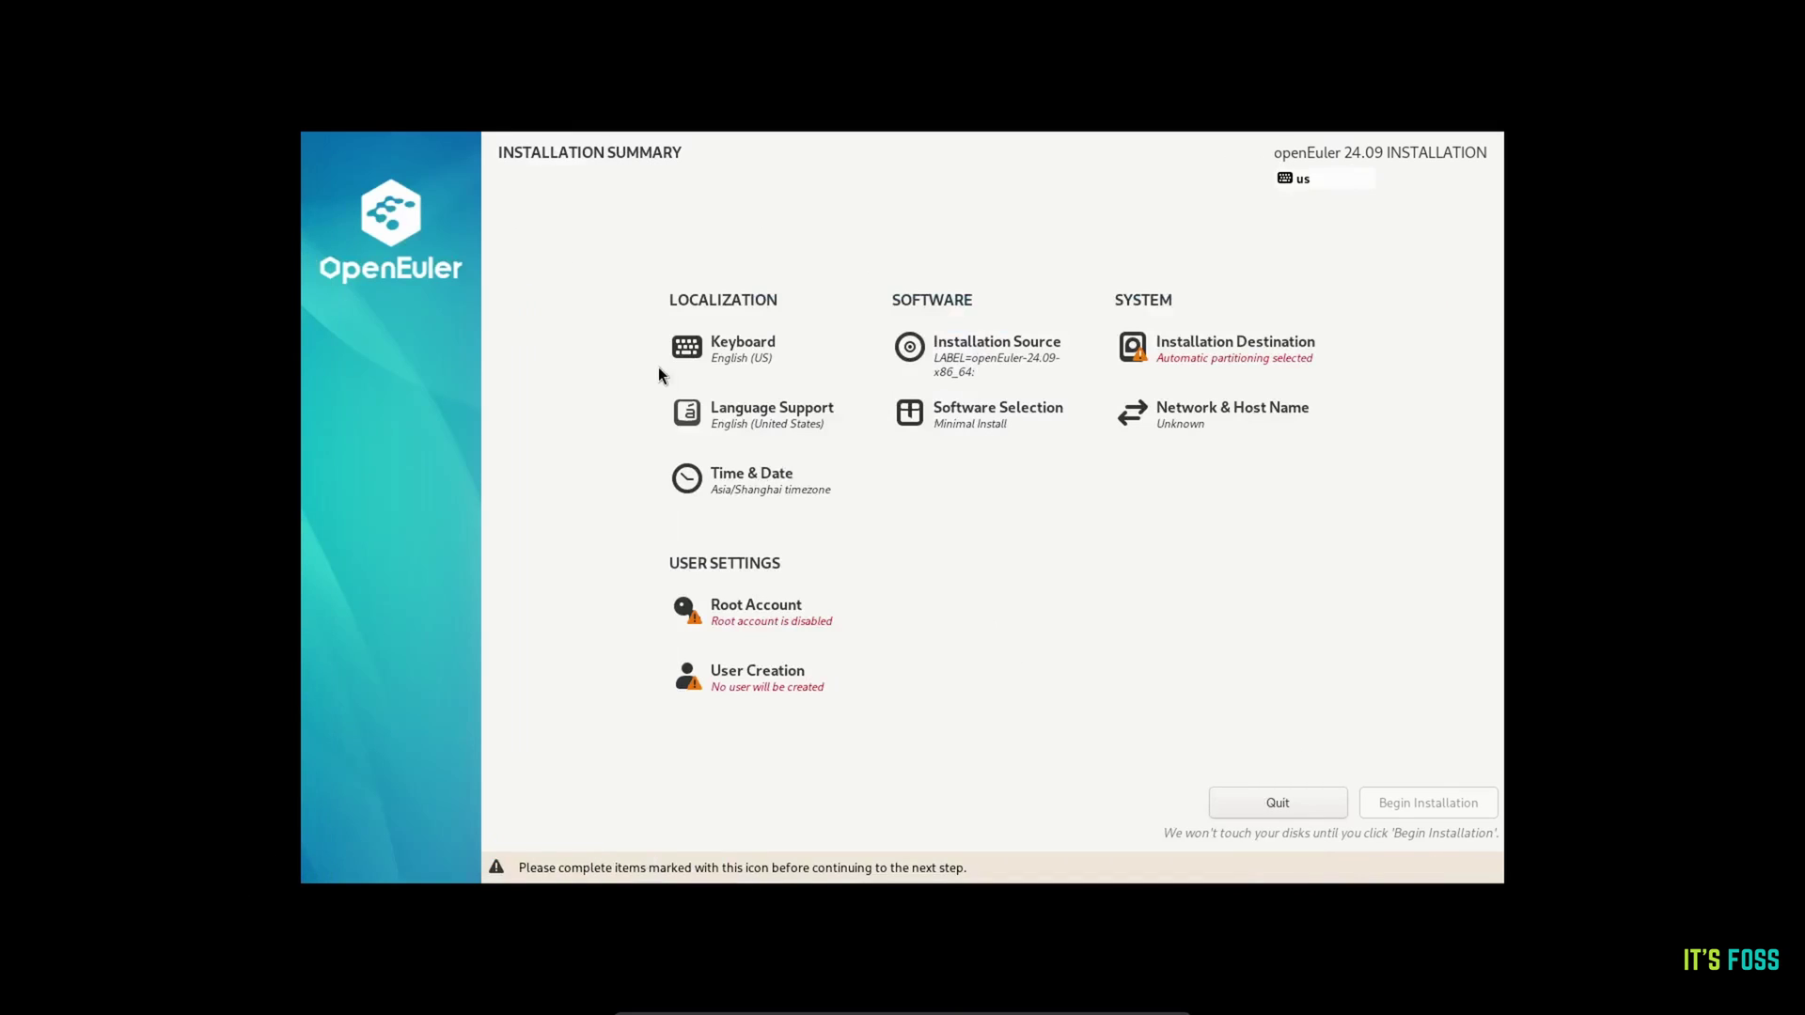
left_click(744, 497)
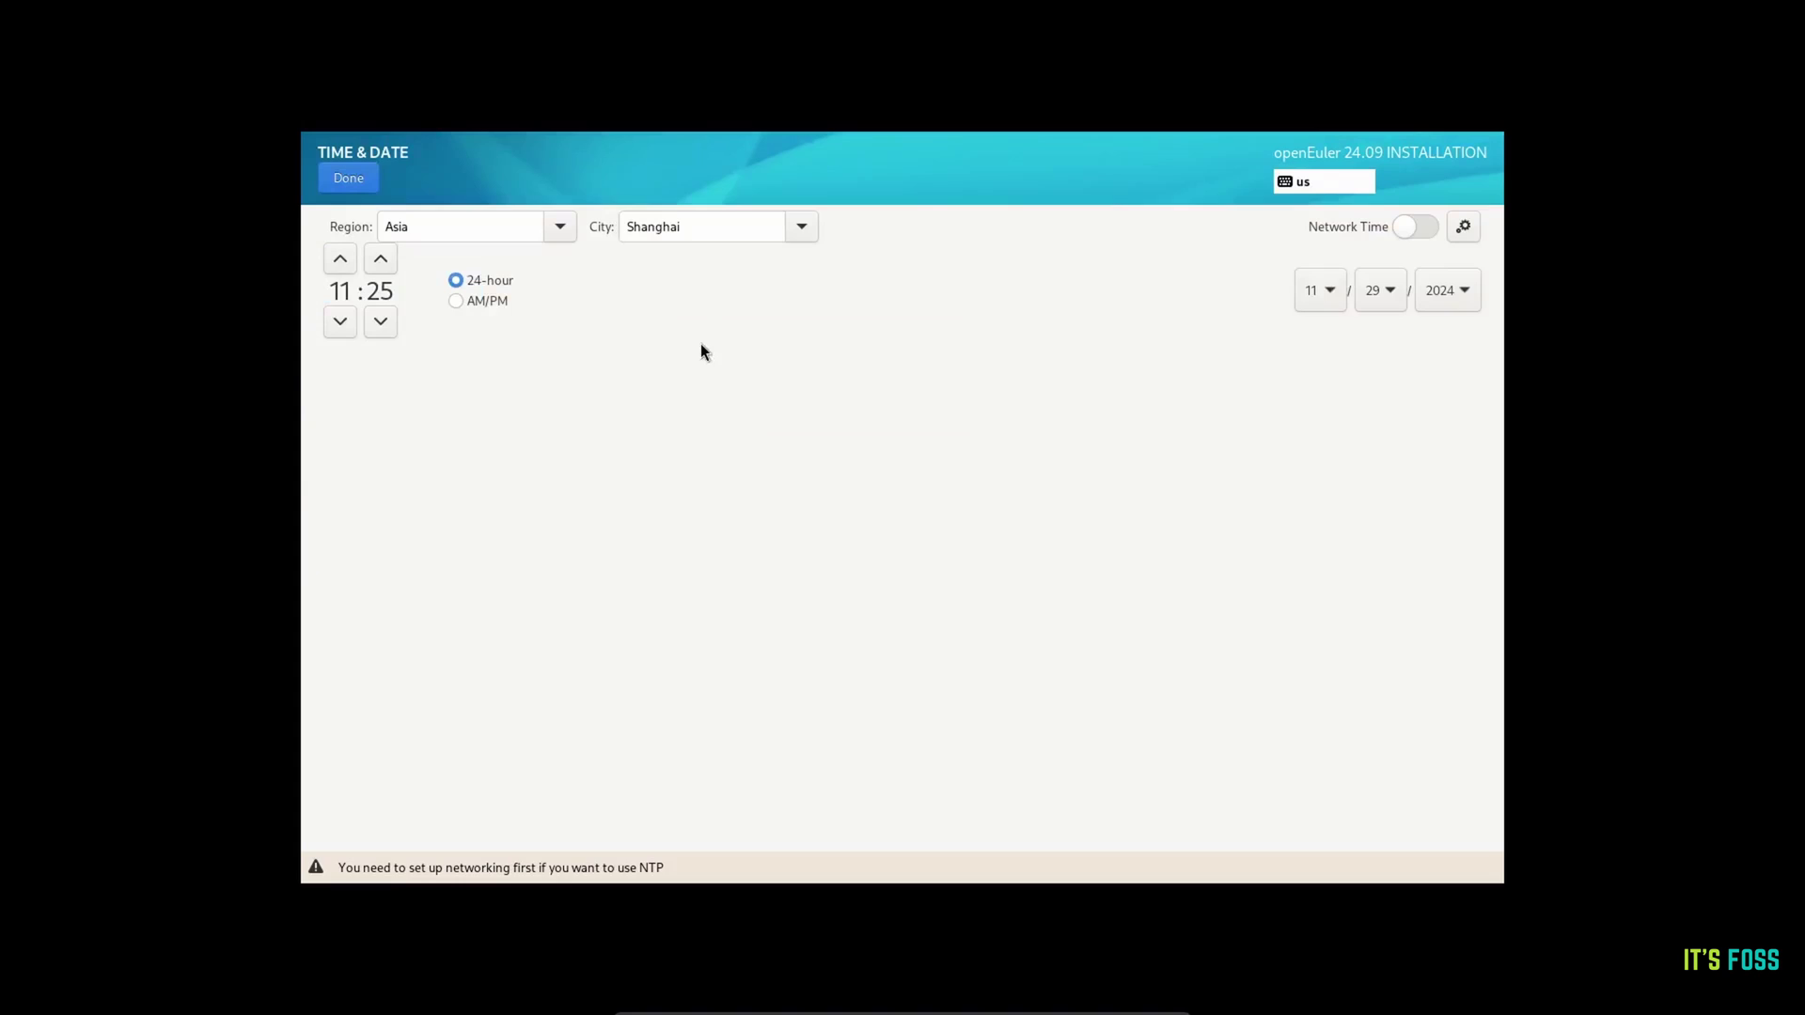
left_click(791, 228)
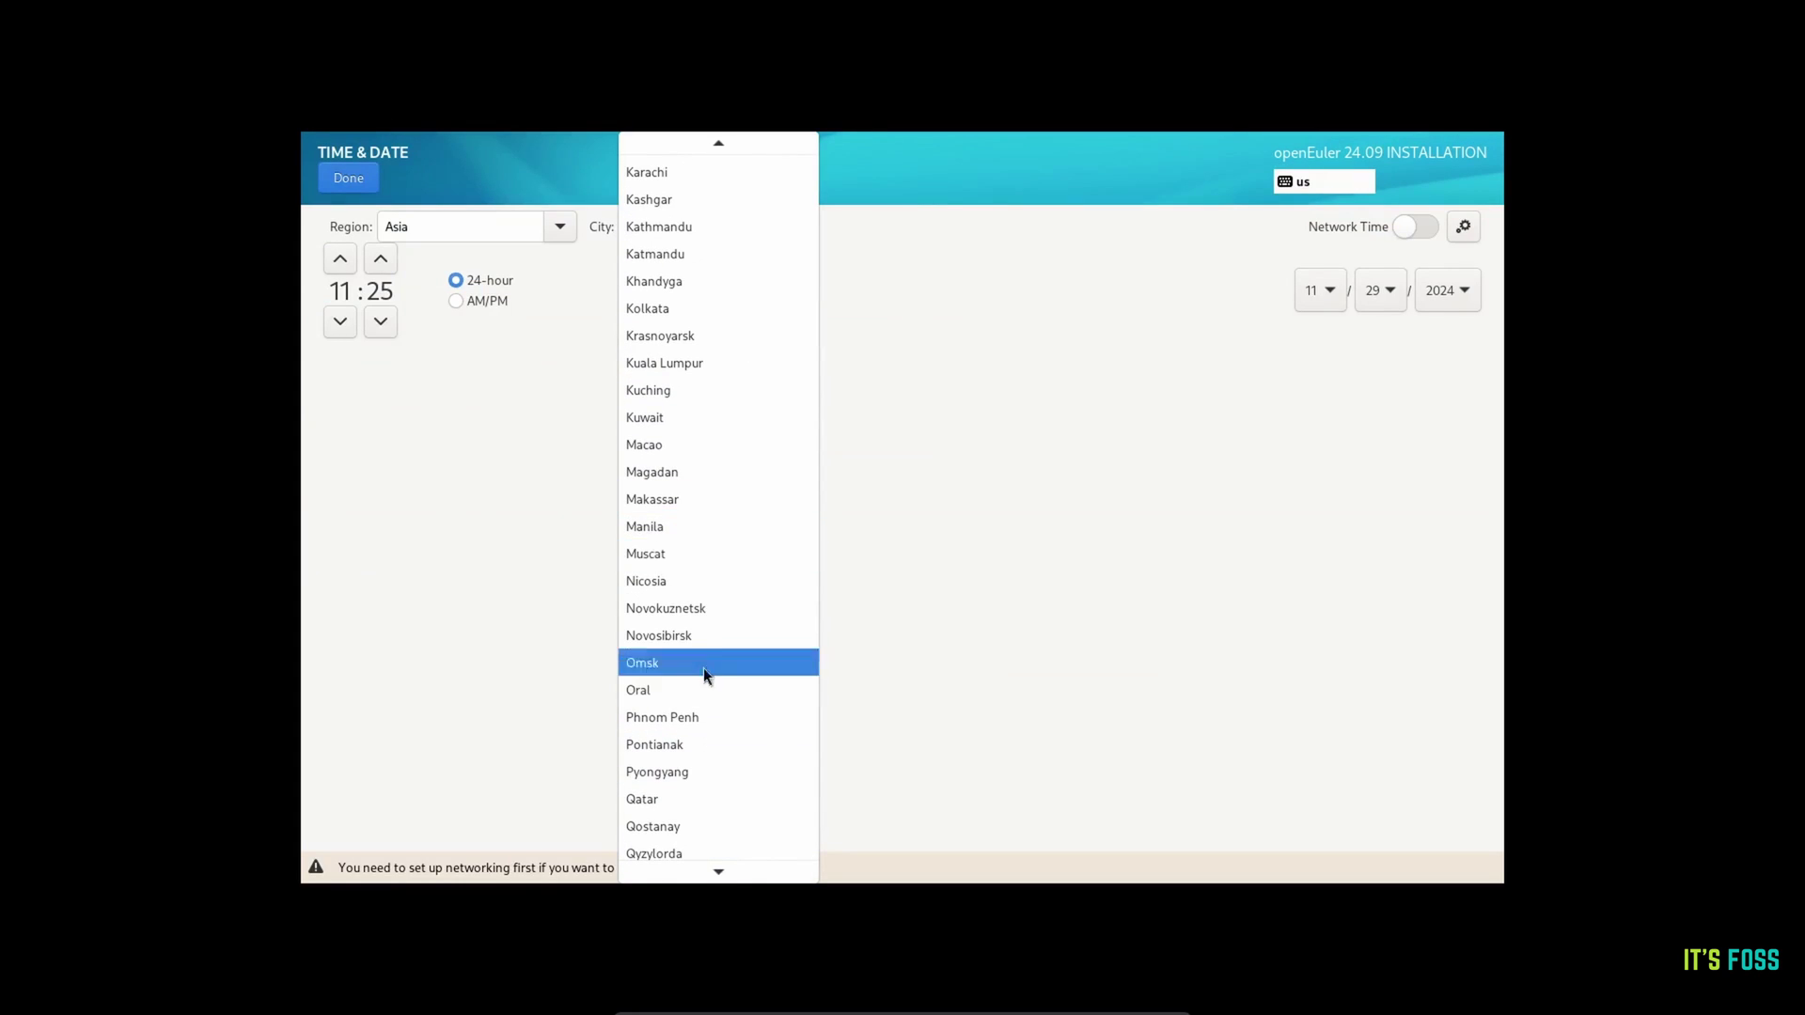
left_click(696, 329)
left_click(367, 180)
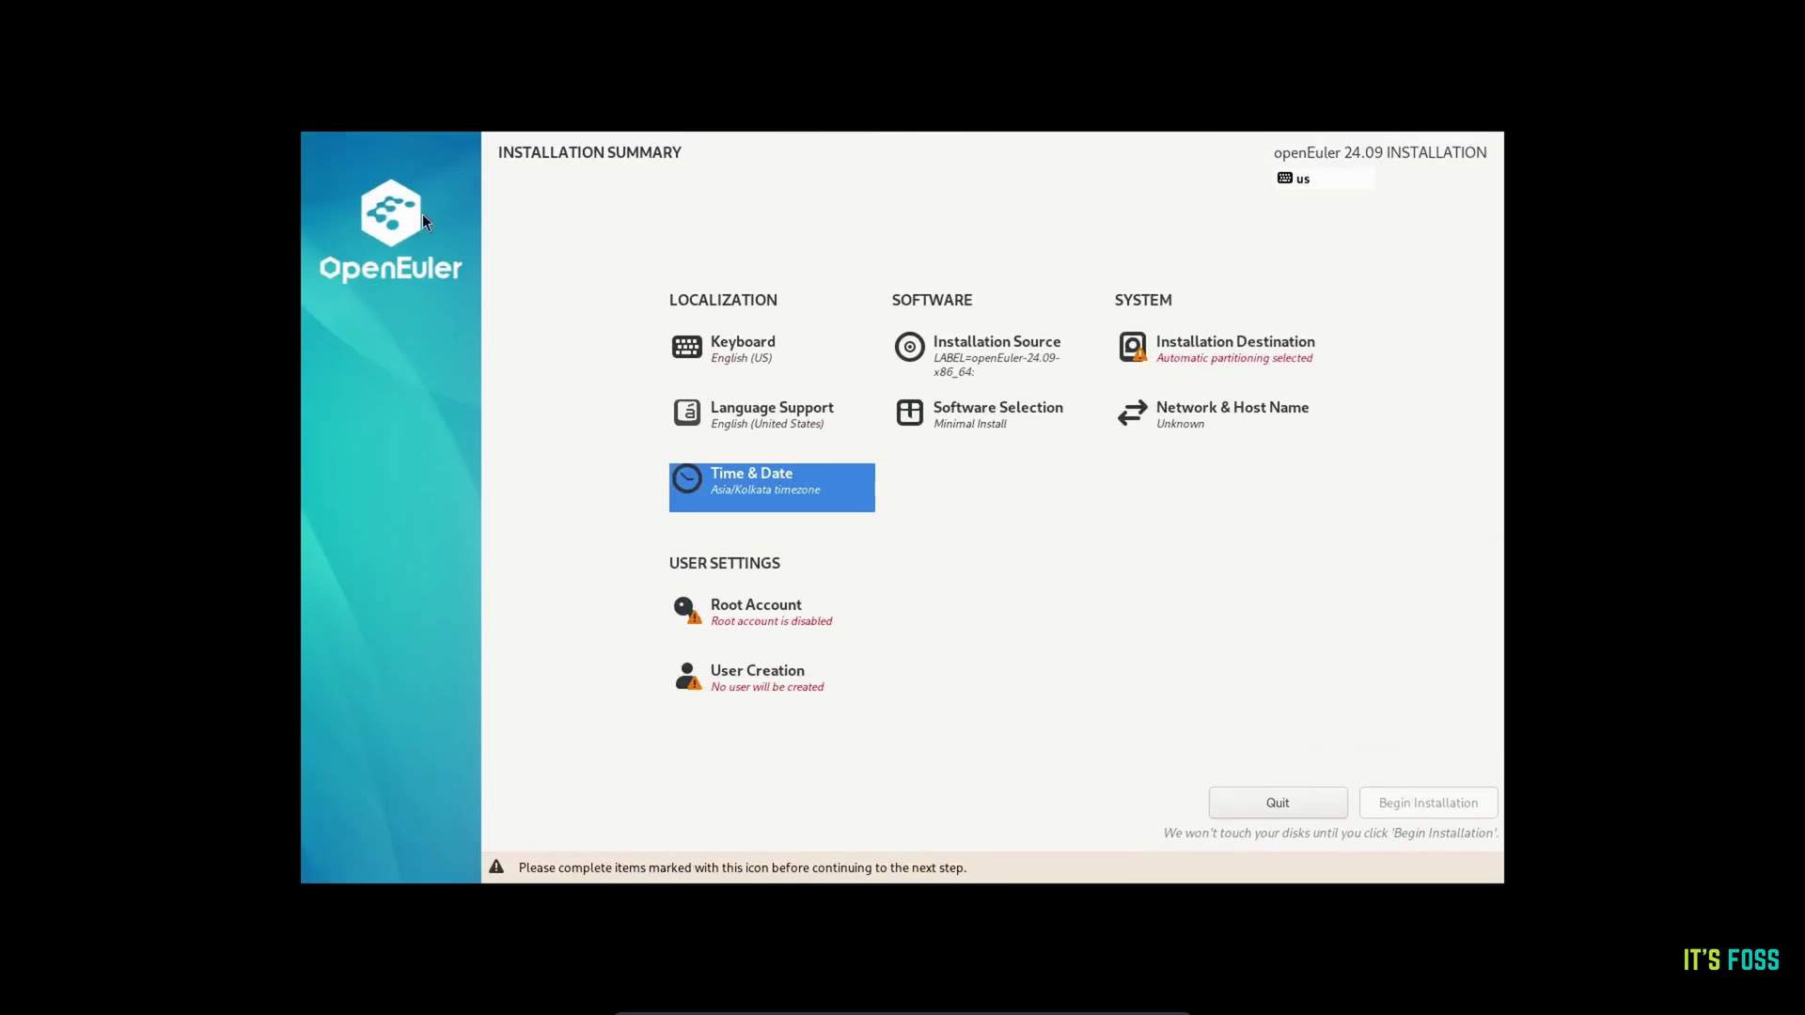
left_click(971, 419)
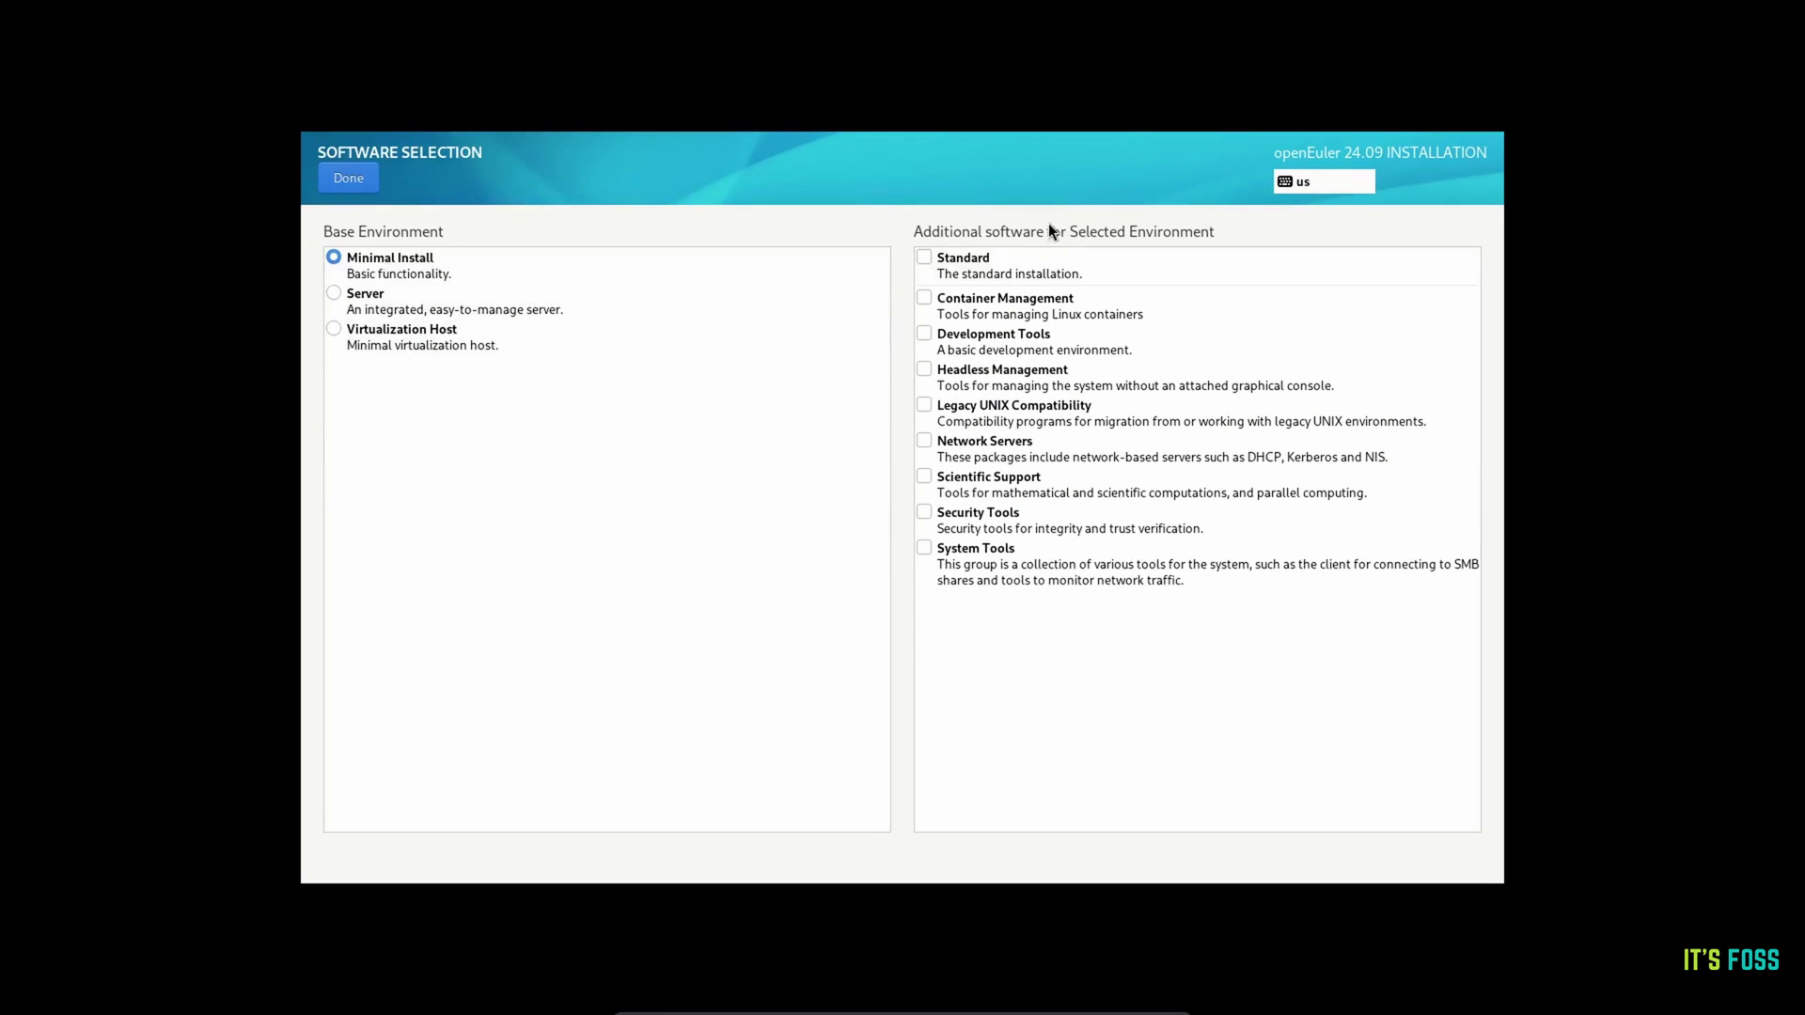
Step: Add Standard, Container Management and Development Tools, and keep automatic partitioning on the 40 GiB sda disk
left_click(924, 259)
left_click(926, 308)
left_click(922, 348)
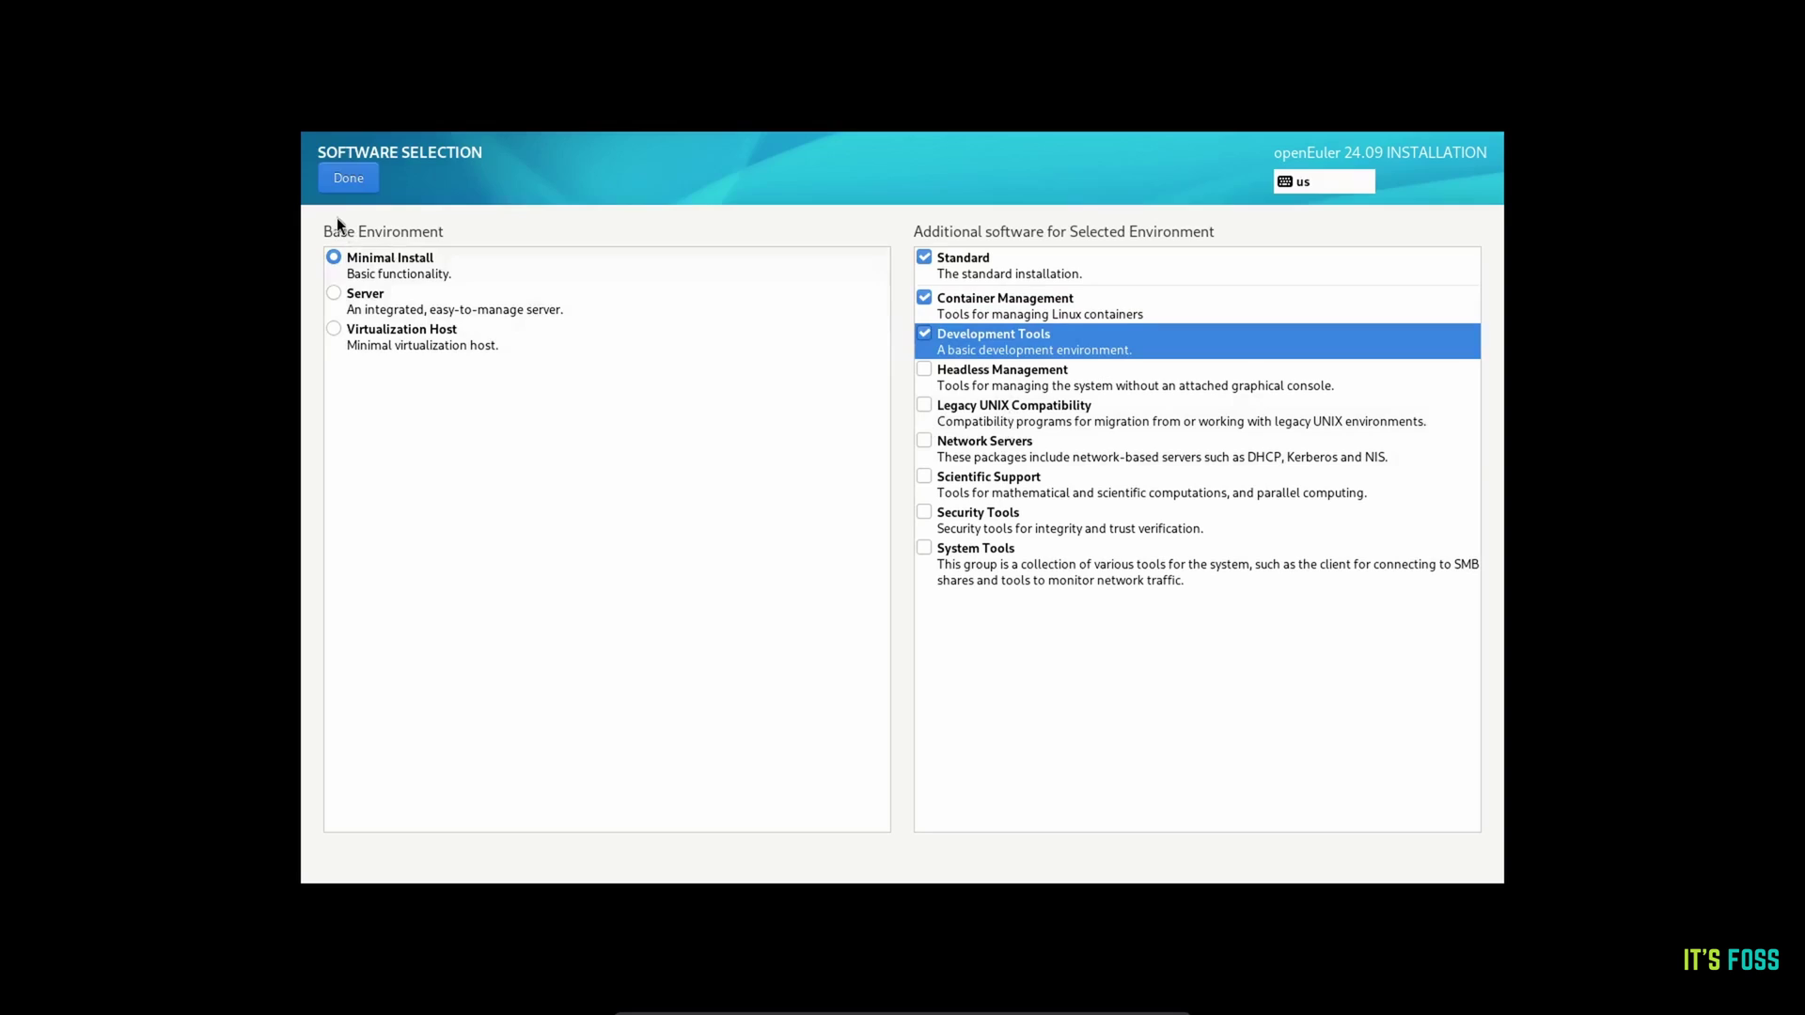
left_click(344, 185)
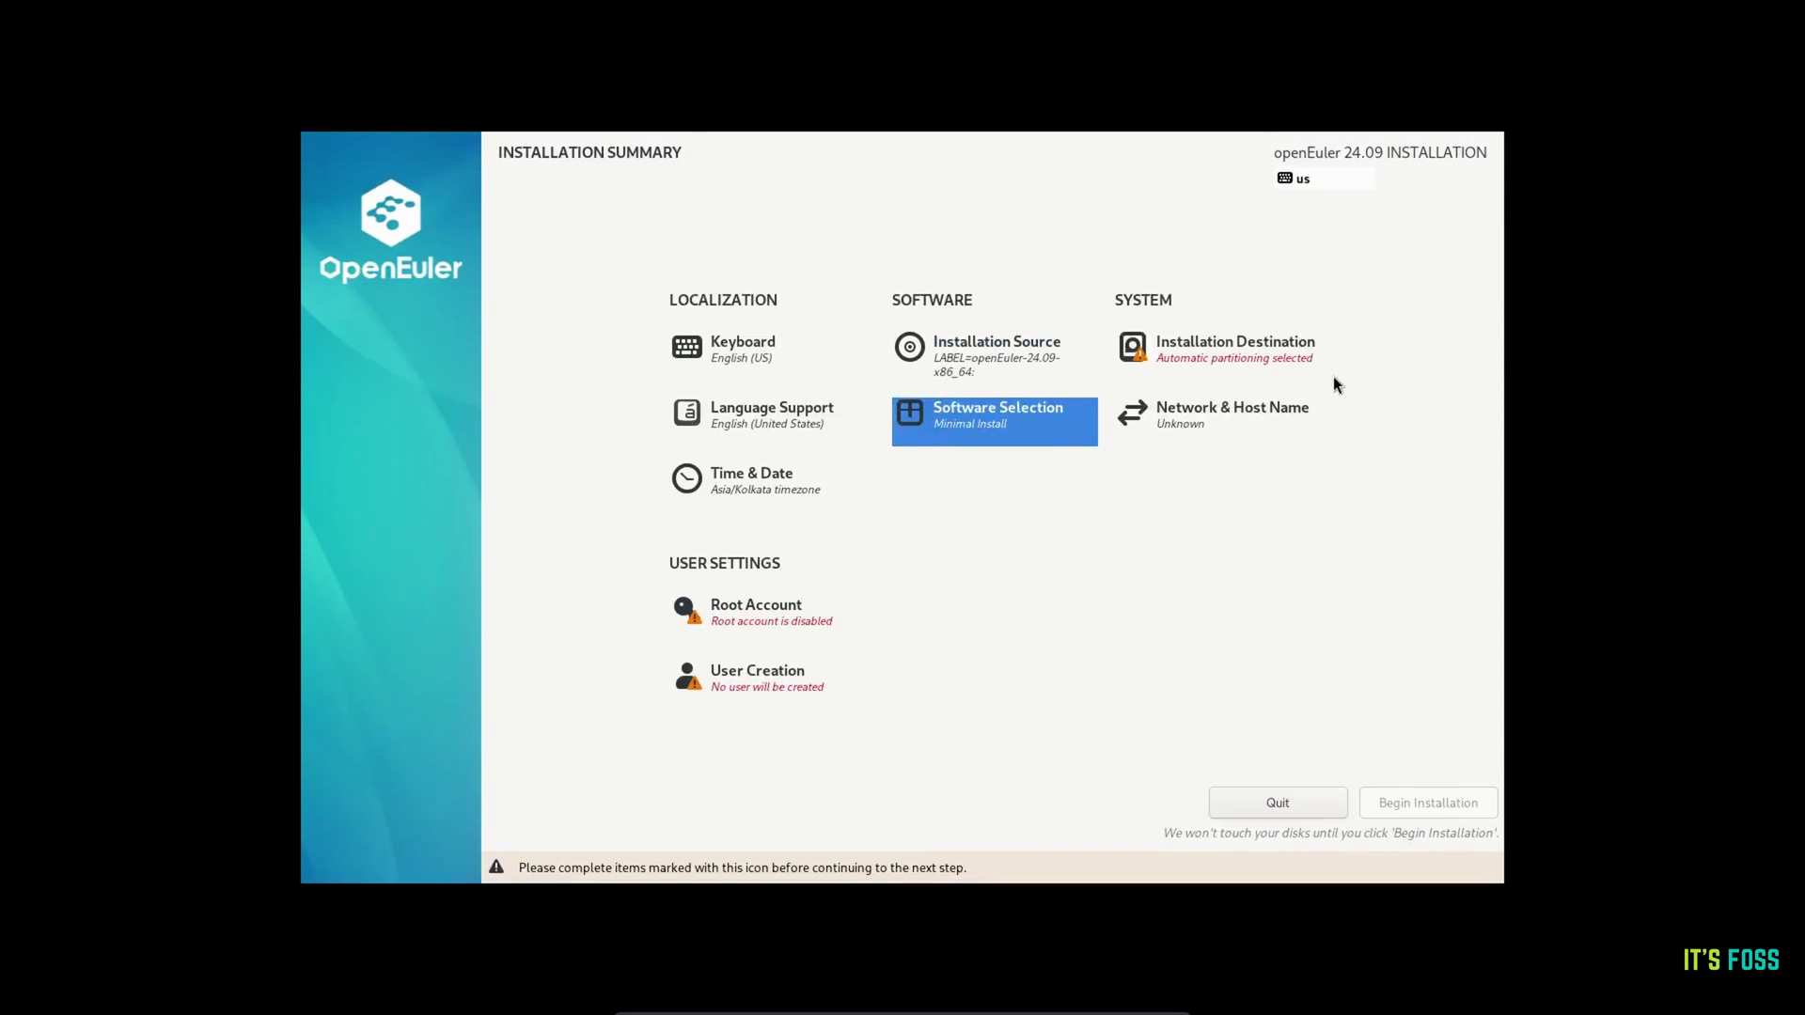
left_click(1271, 359)
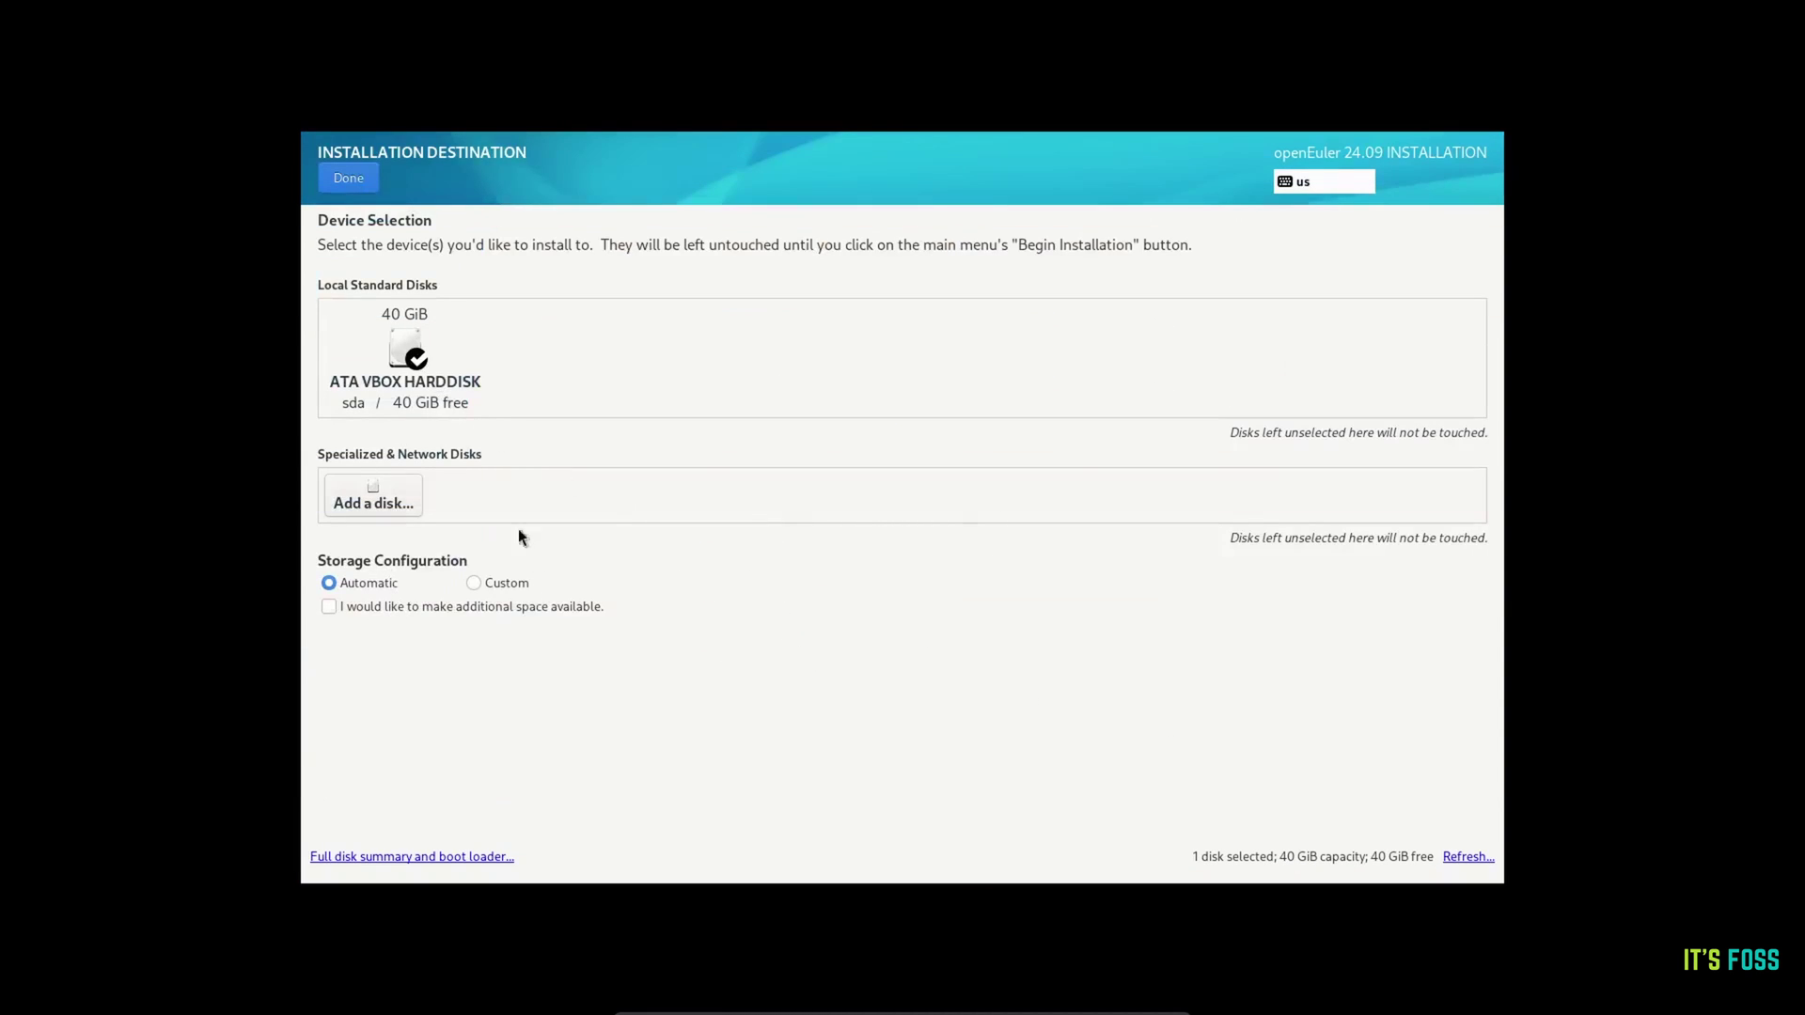
left_click(341, 180)
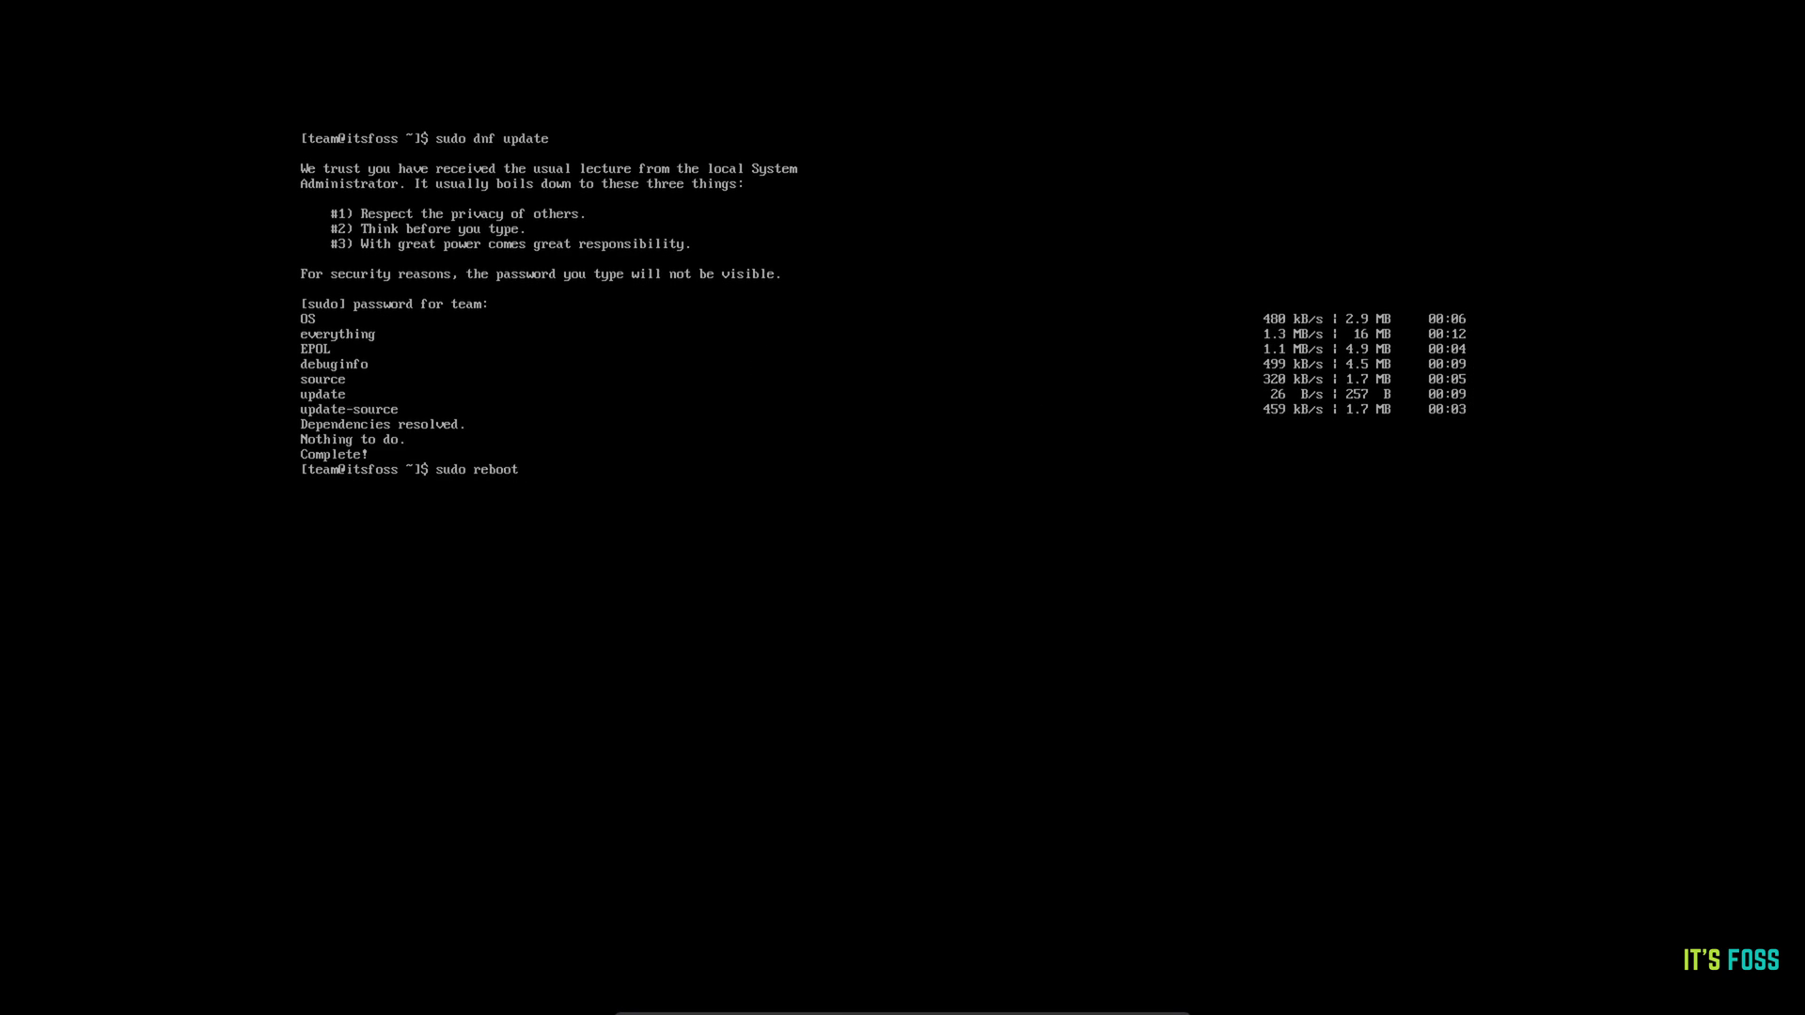
Step: Reboot with sudo reboot, then accept the GPG signing key to continue the UKUI install
type("sudo reboot")
key("Return")
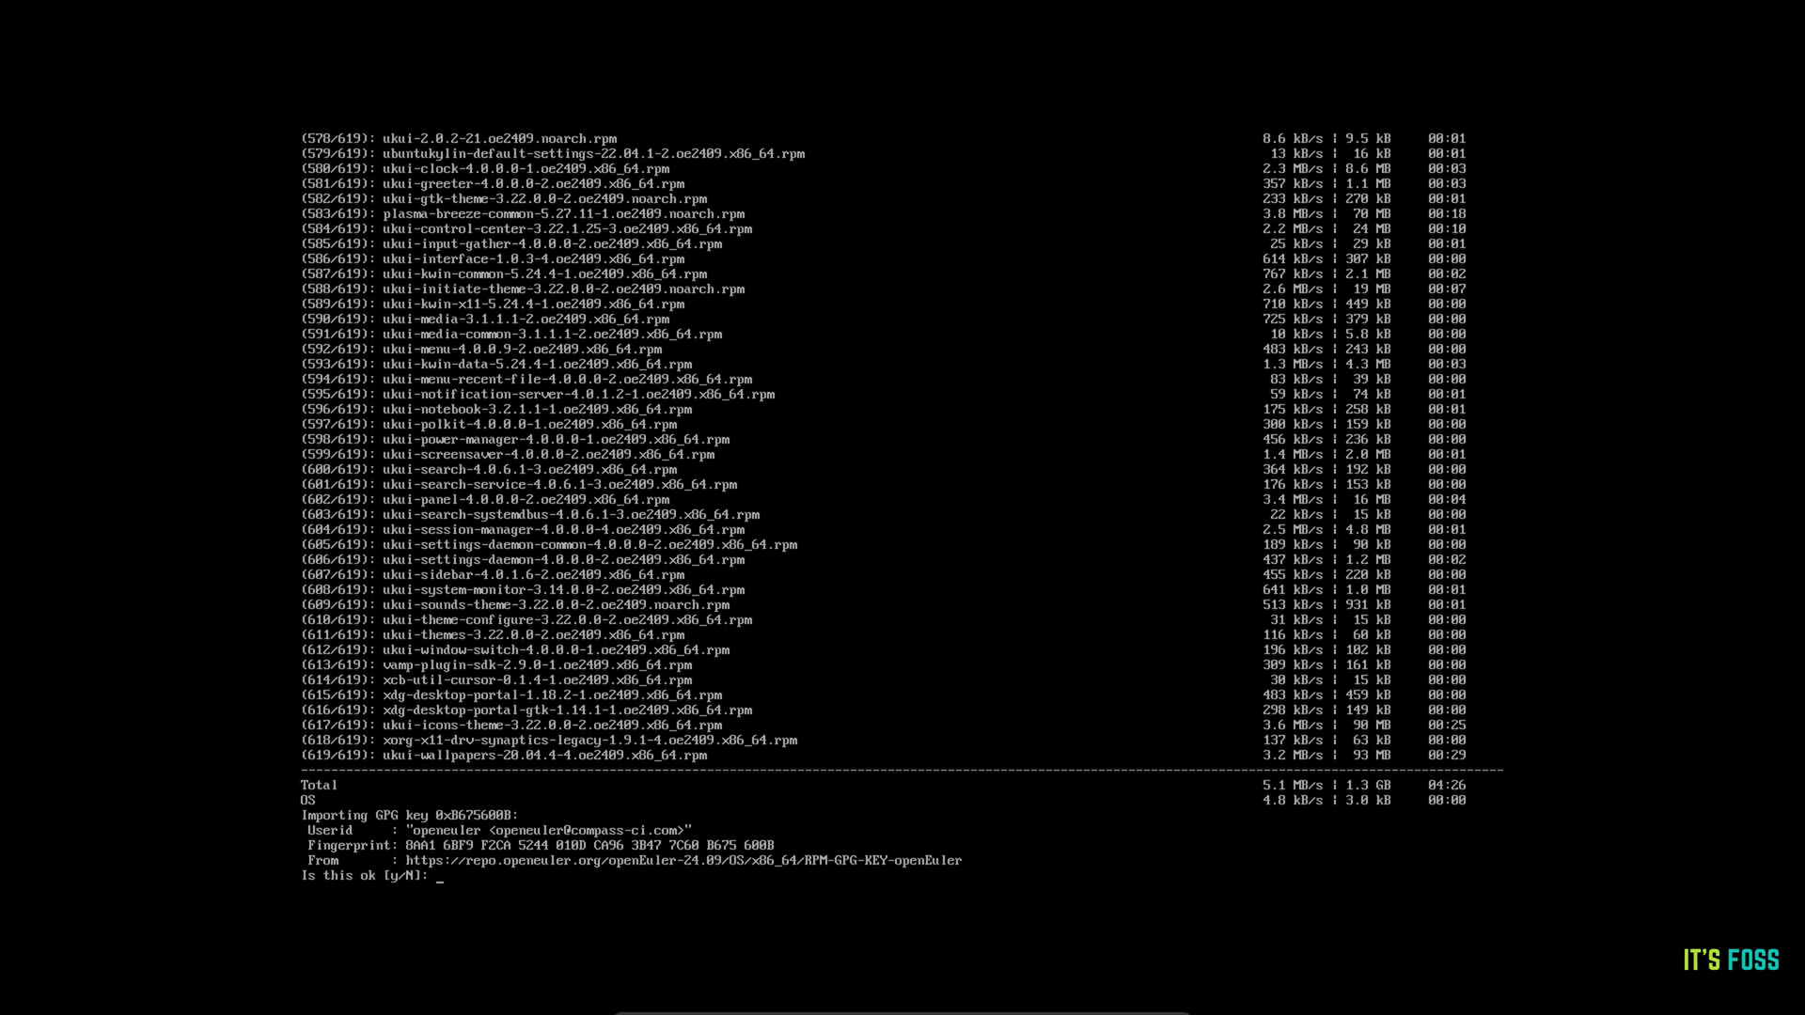
type("y")
key("Return")
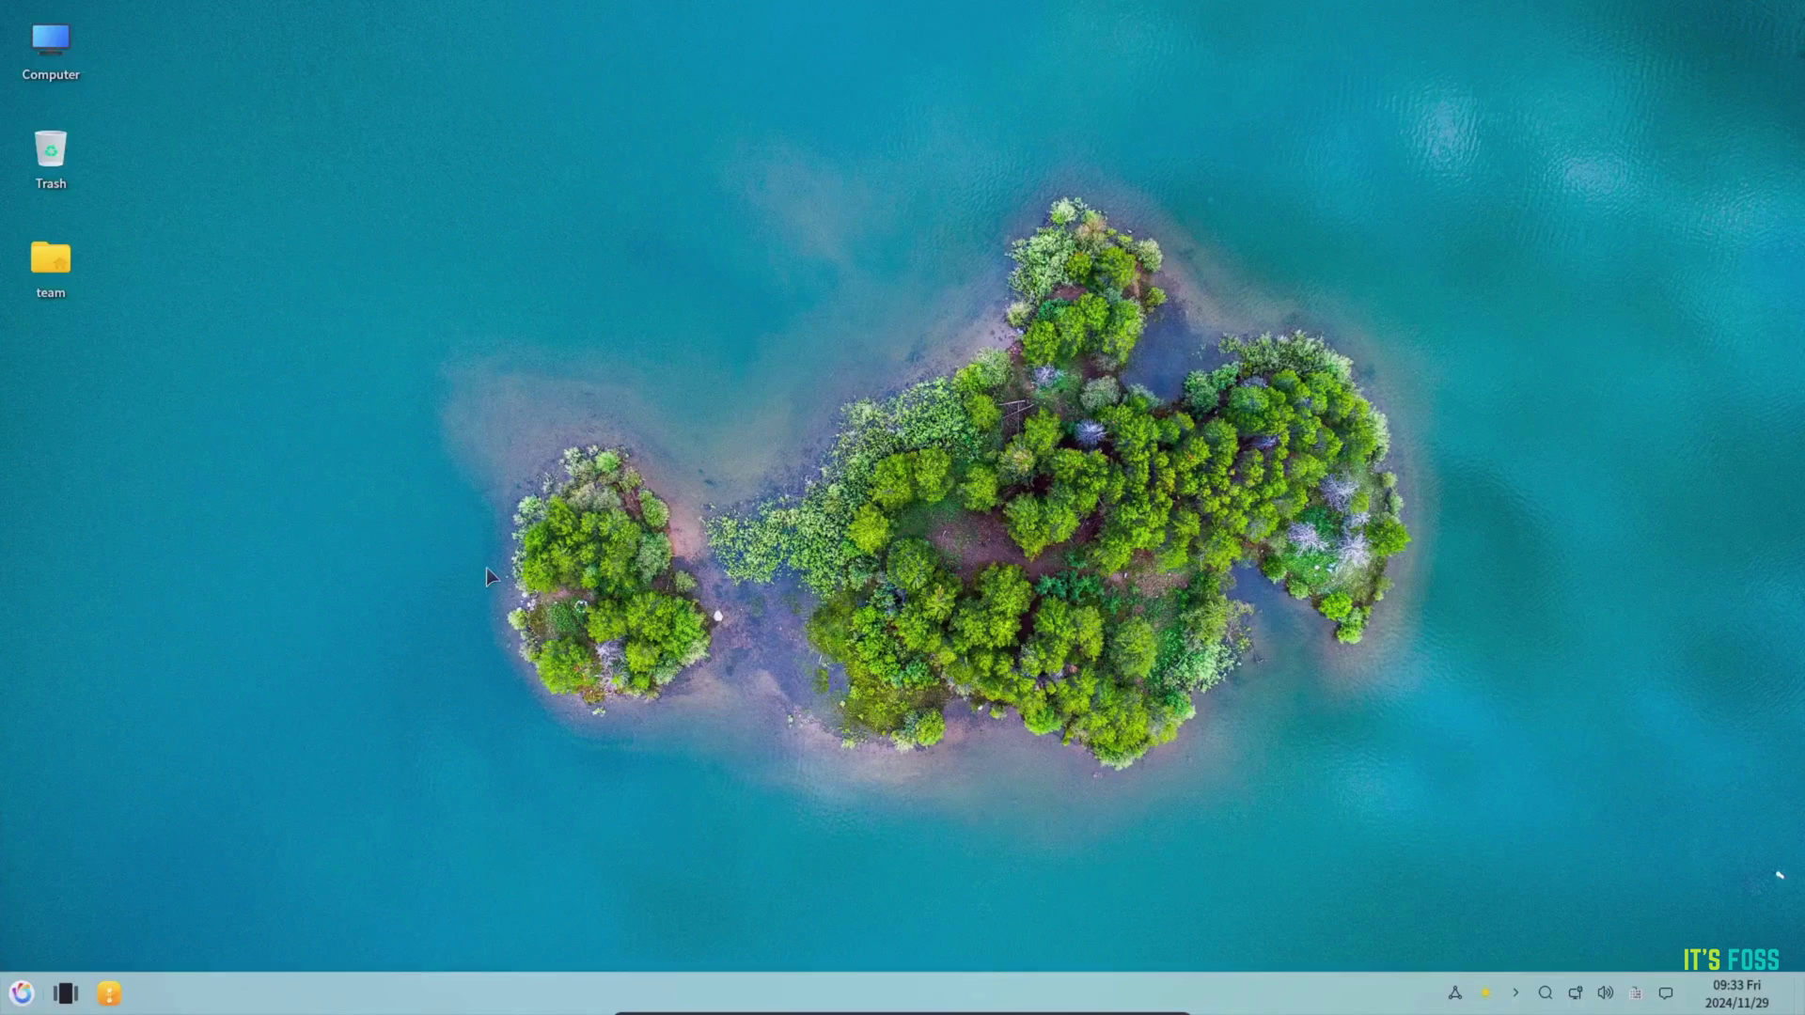
left_click(22, 994)
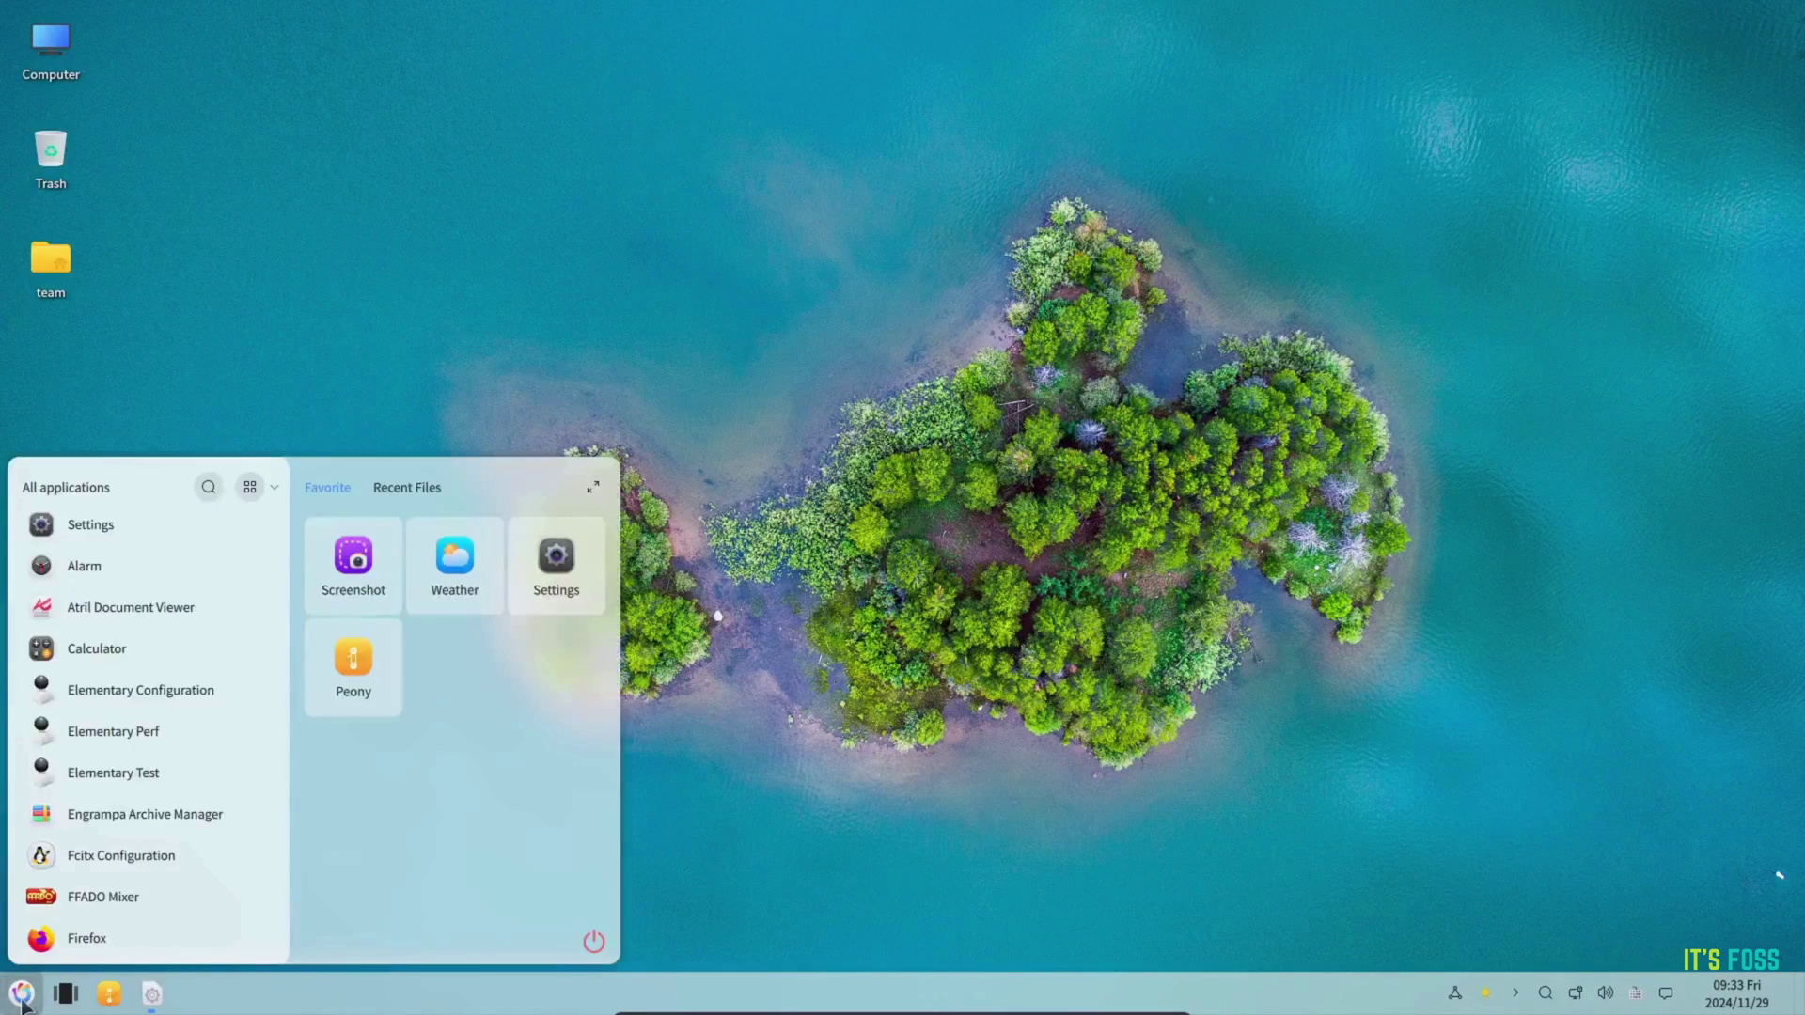
left_click_drag(283, 527, 279, 482)
left_click(781, 407)
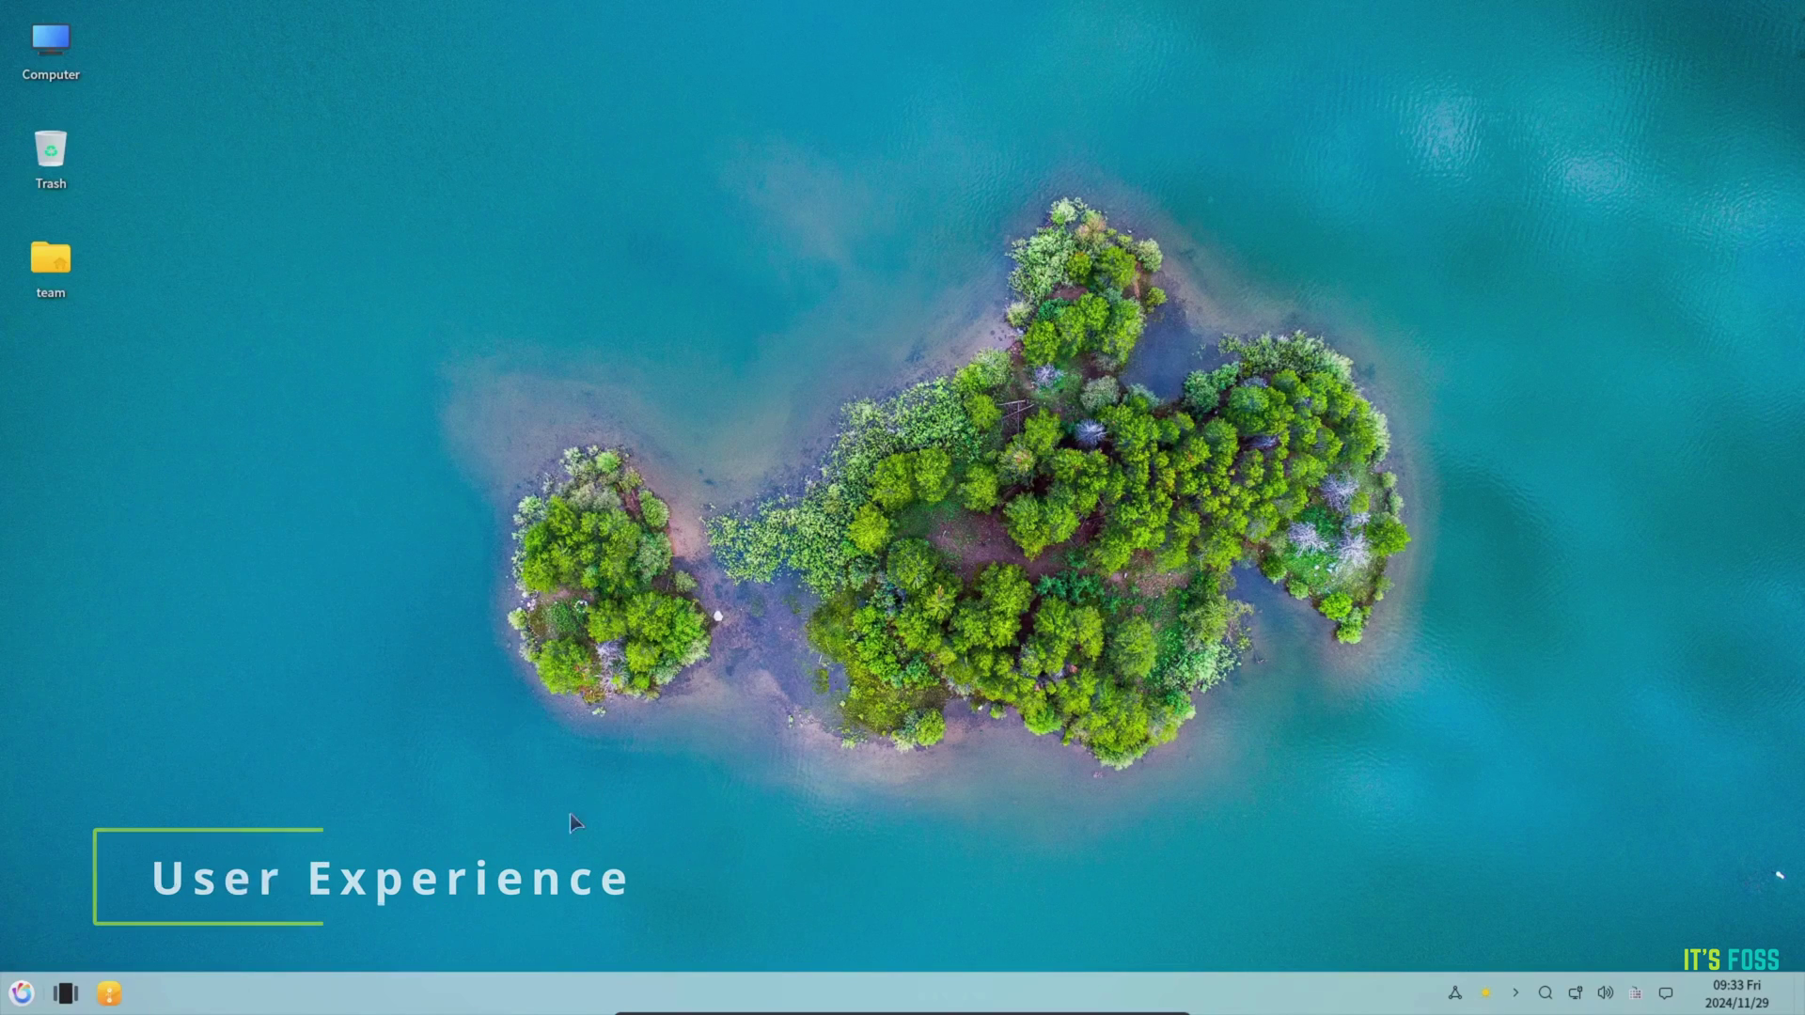
left_click(109, 994)
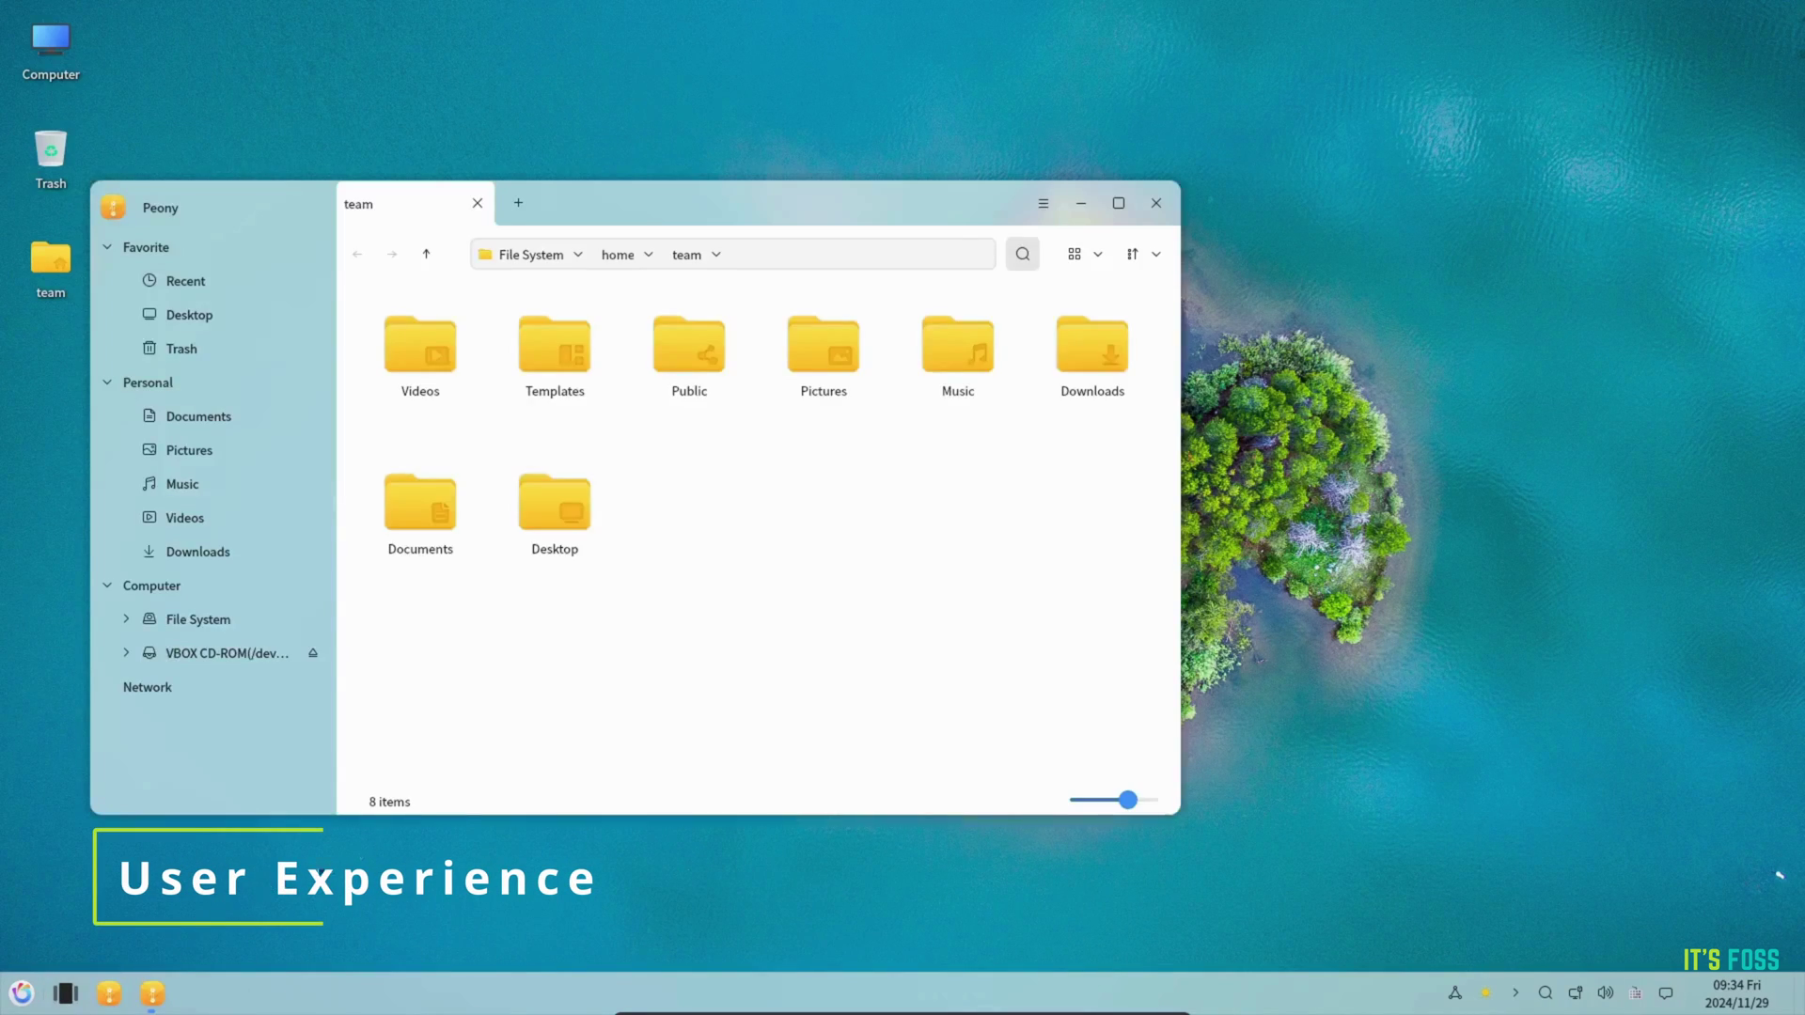
left_click_drag(576, 213, 793, 182)
left_click(470, 386)
left_click(455, 419)
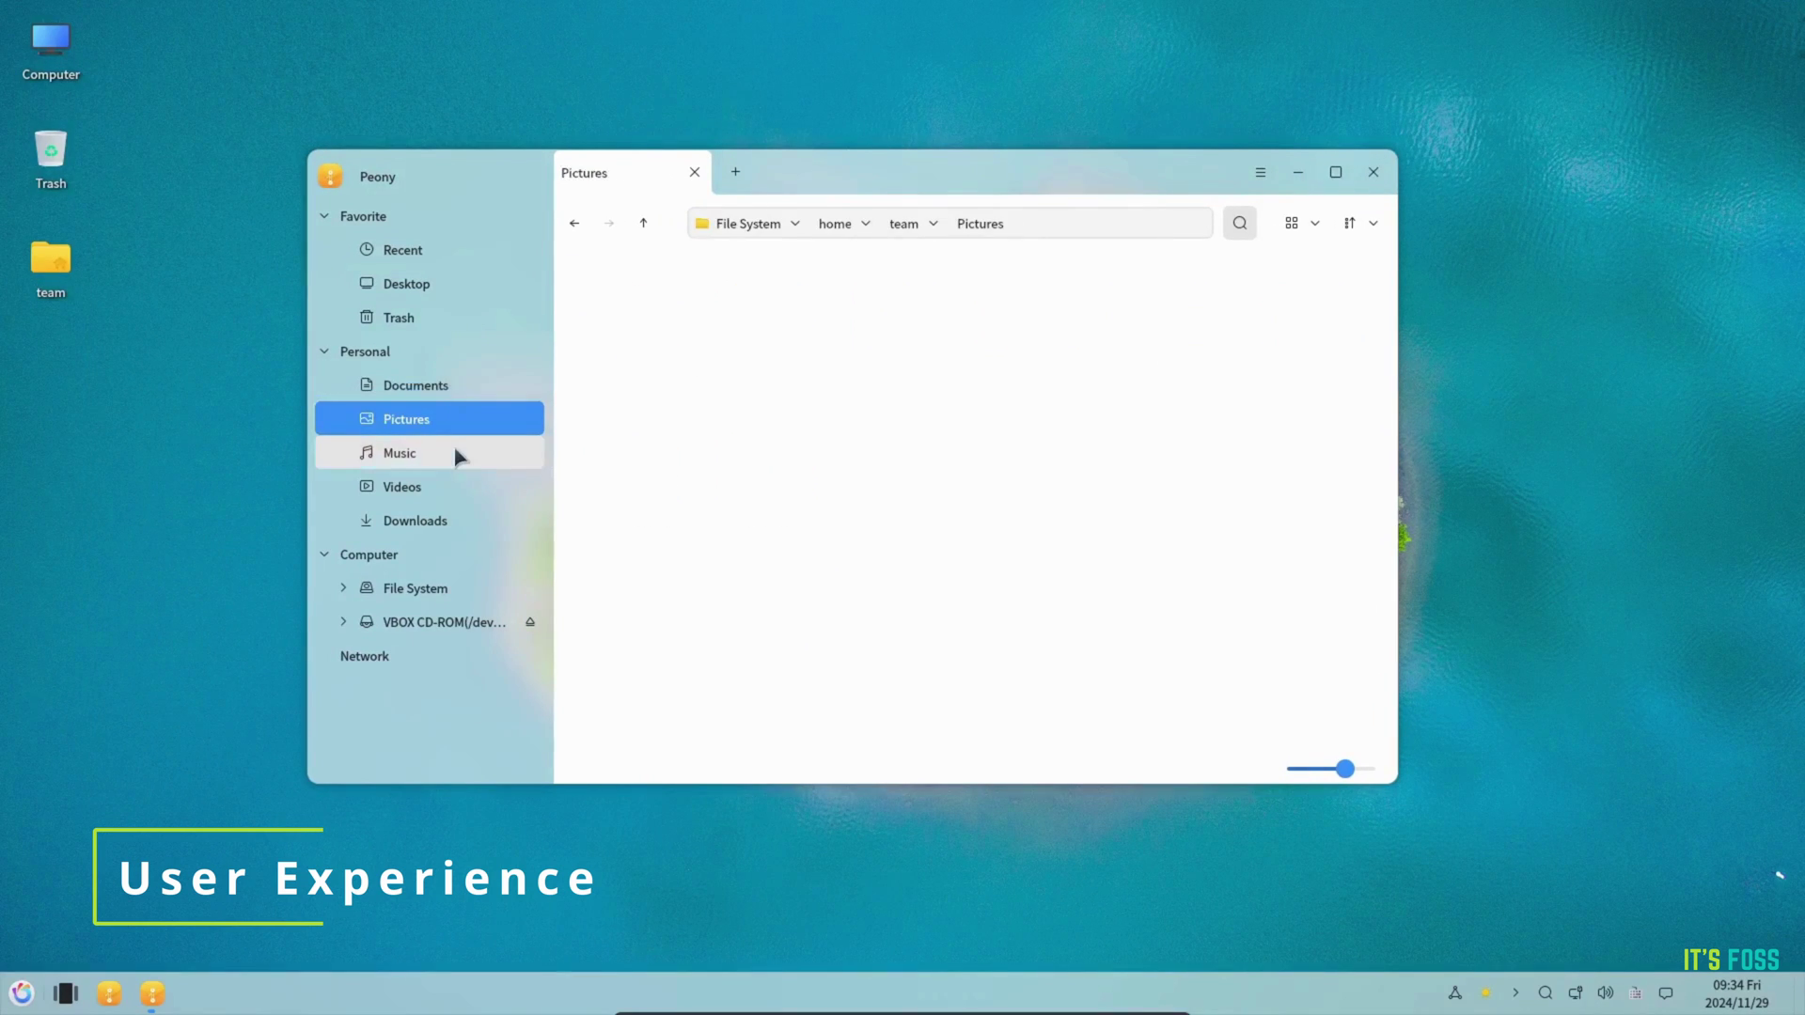
left_click(455, 453)
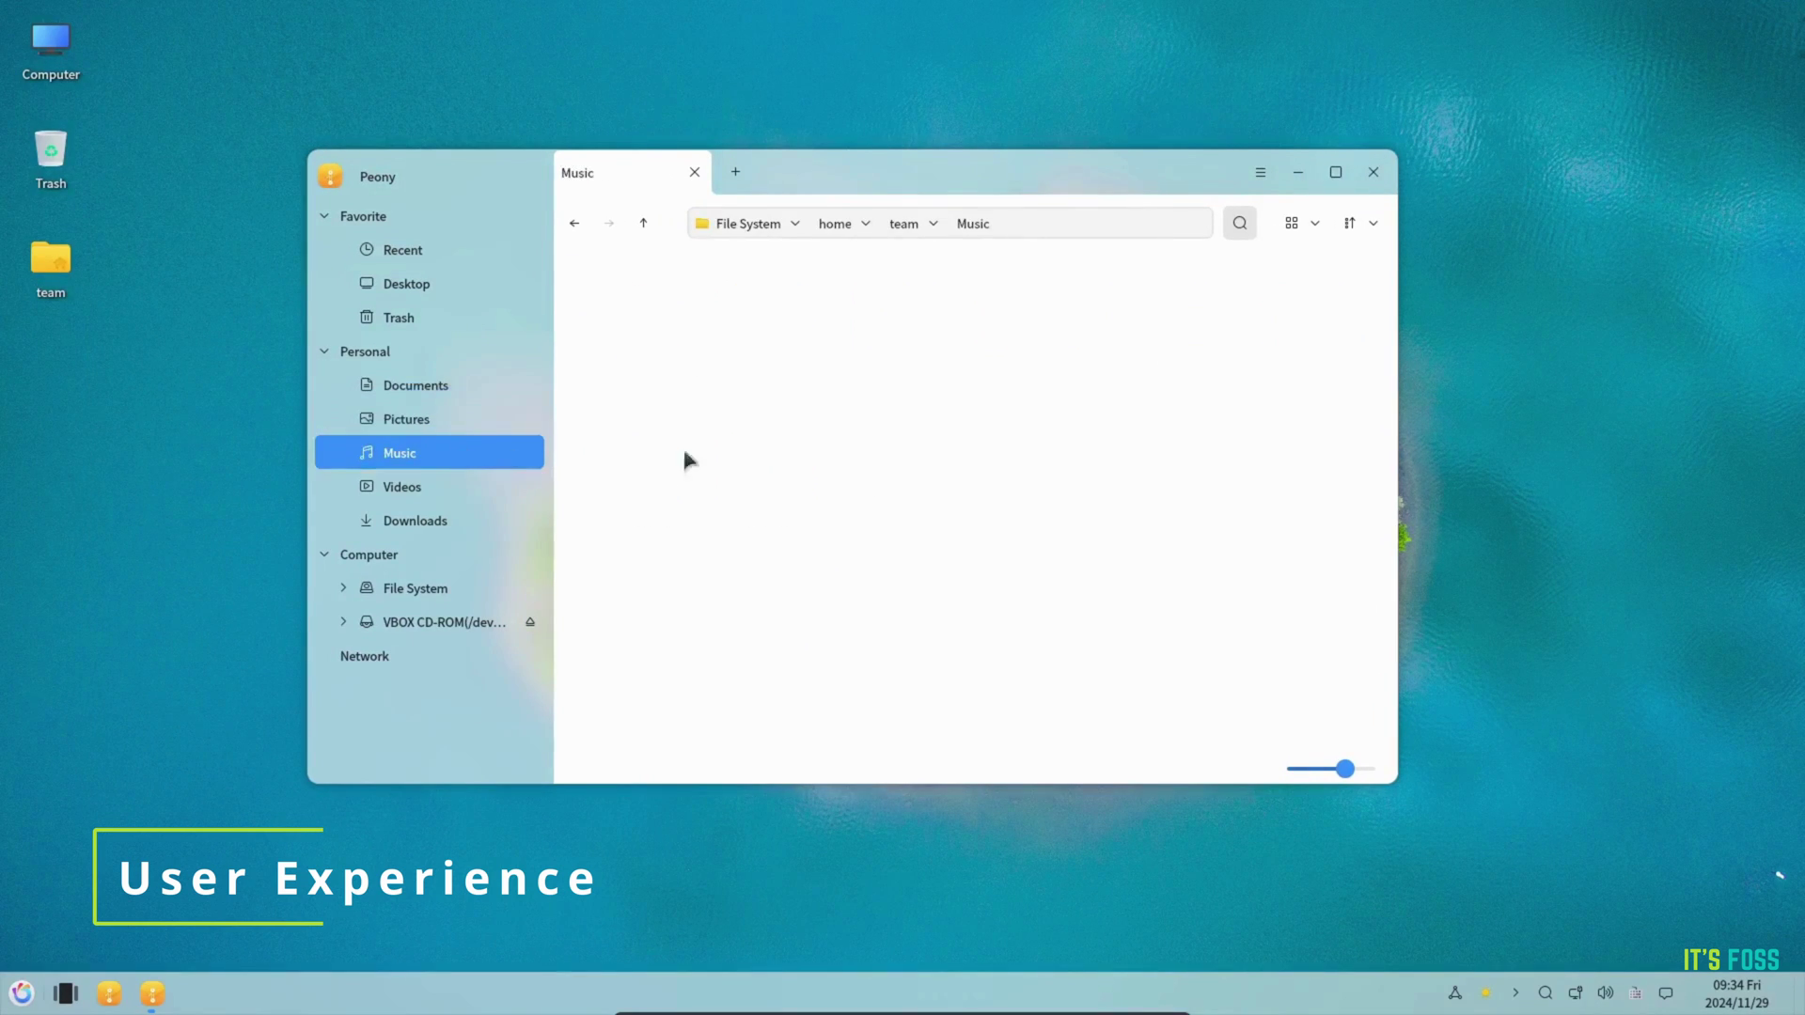
left_click(1373, 172)
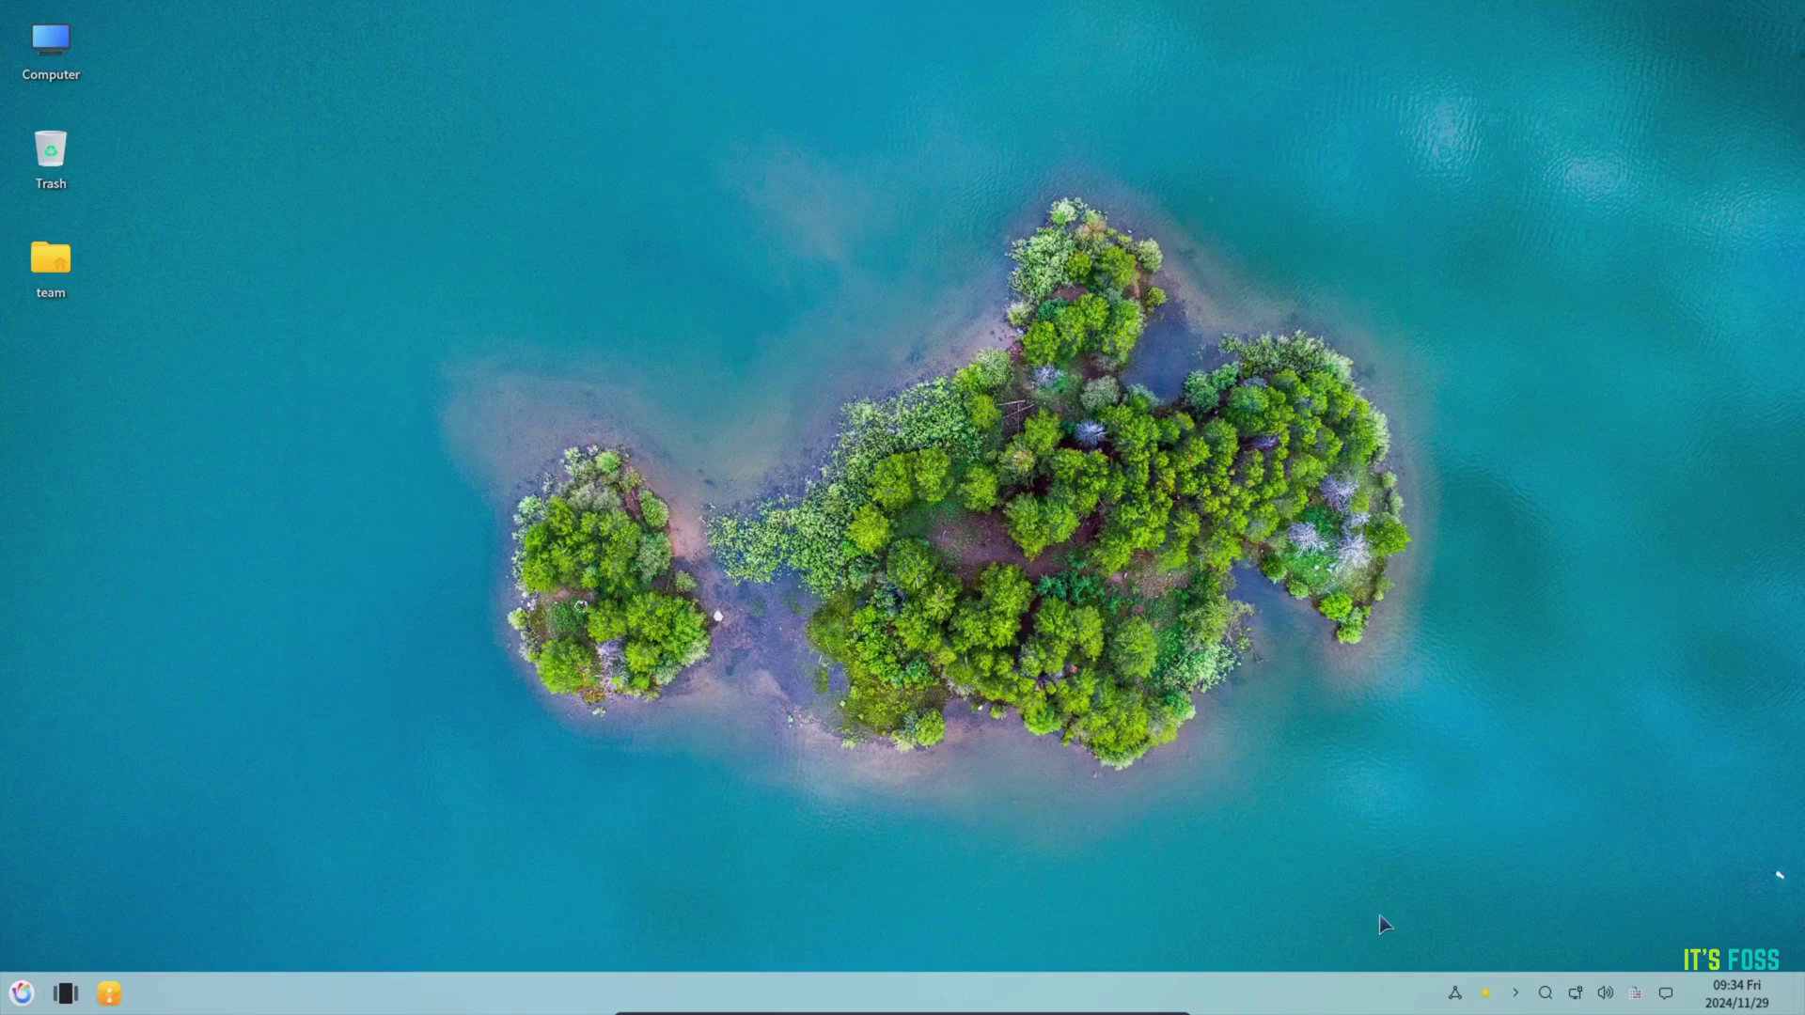
left_click(1515, 994)
left_click(1541, 1000)
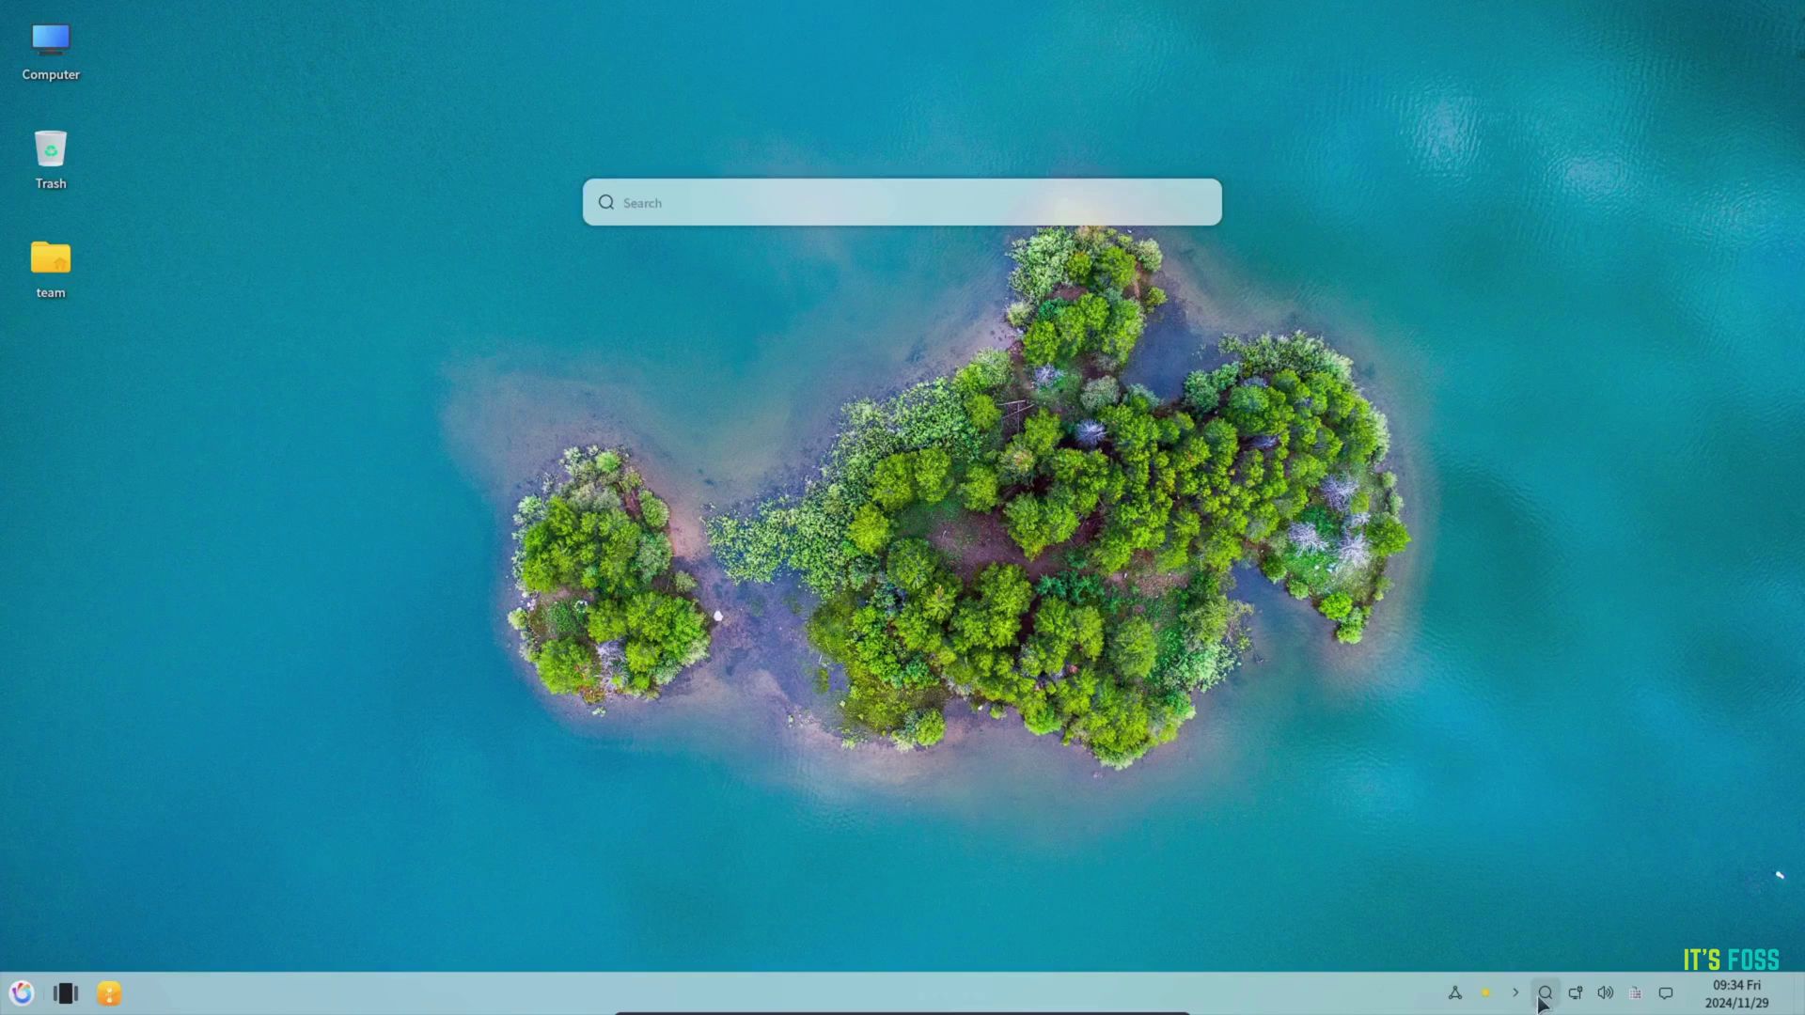
type("qt")
left_click(1542, 1000)
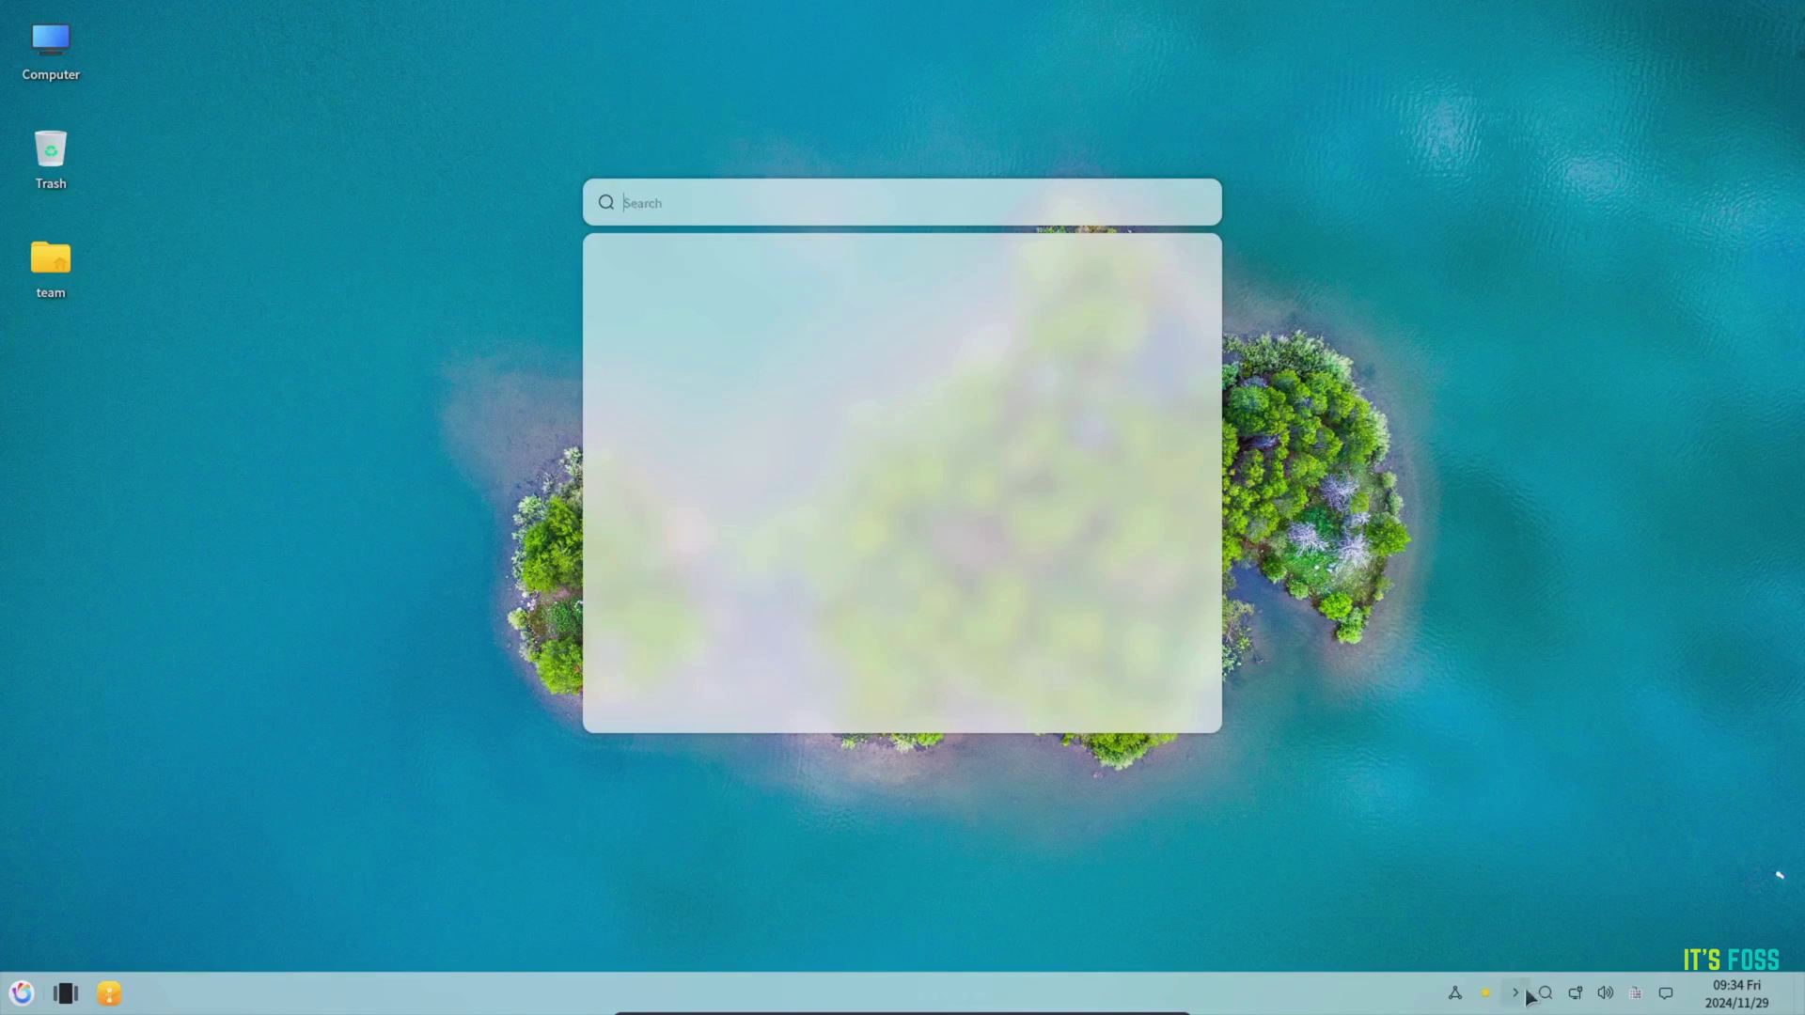
left_click(21, 994)
type("ter")
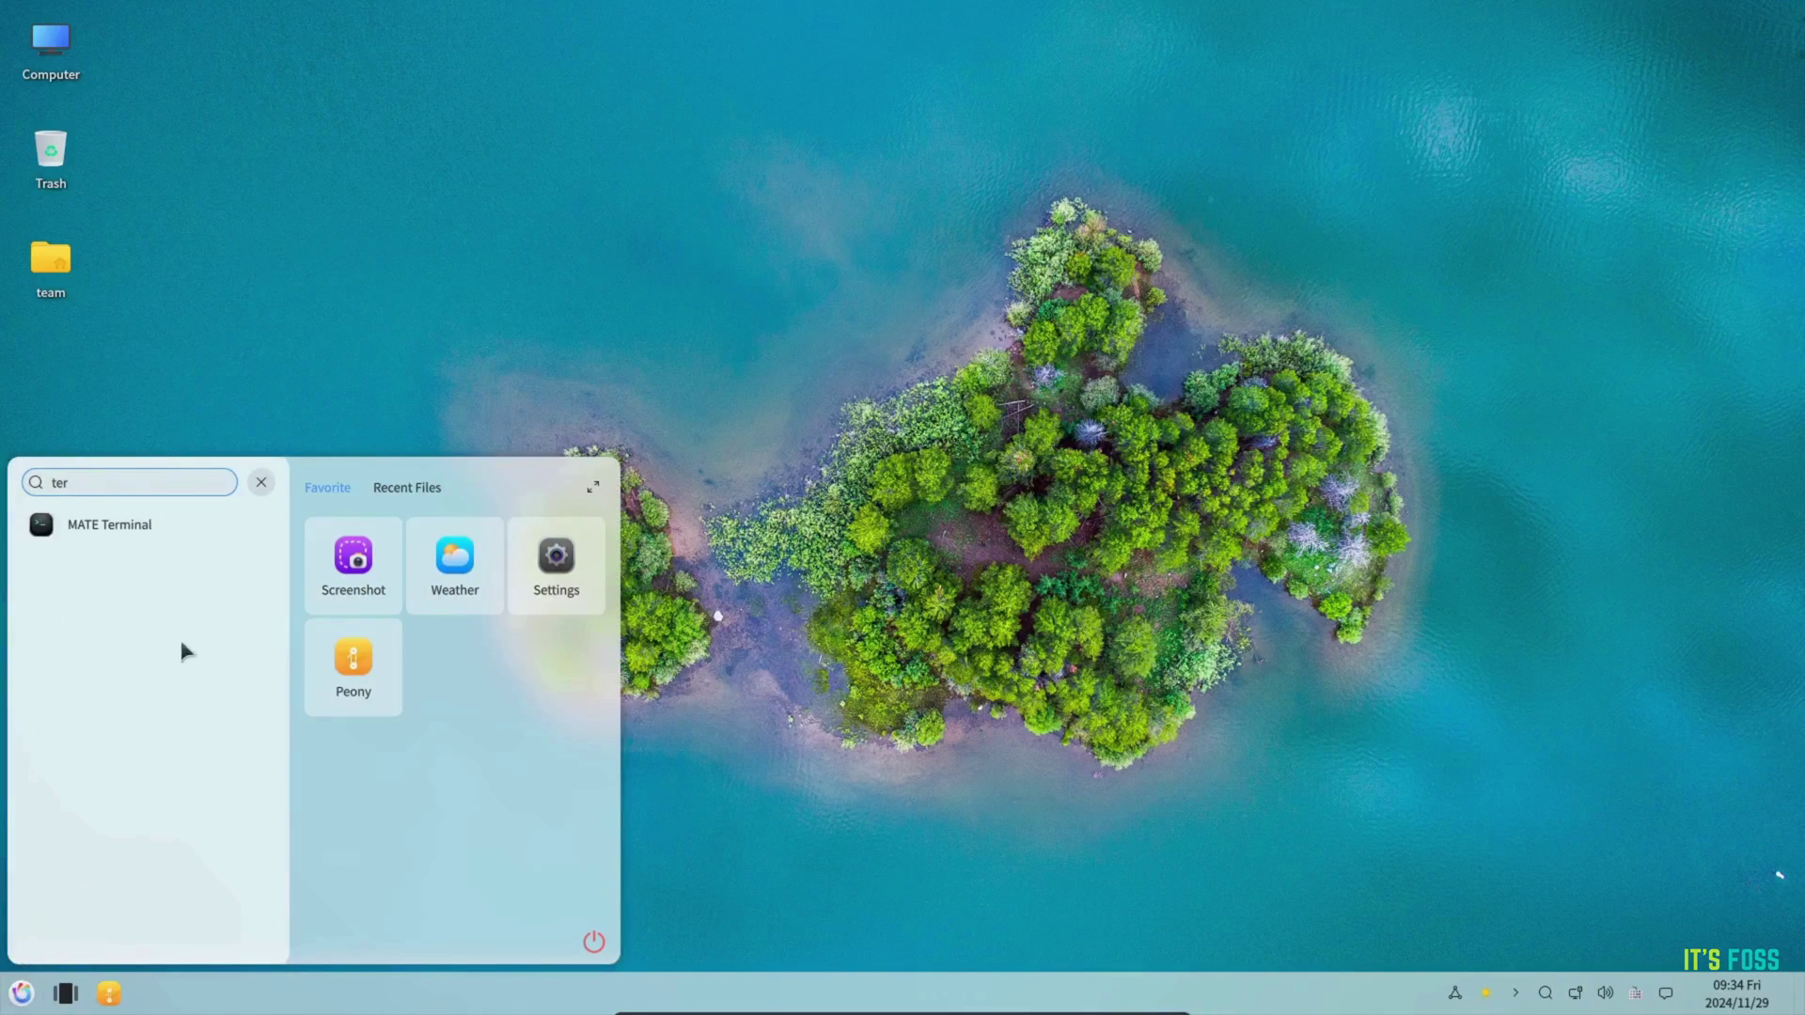
left_click(139, 530)
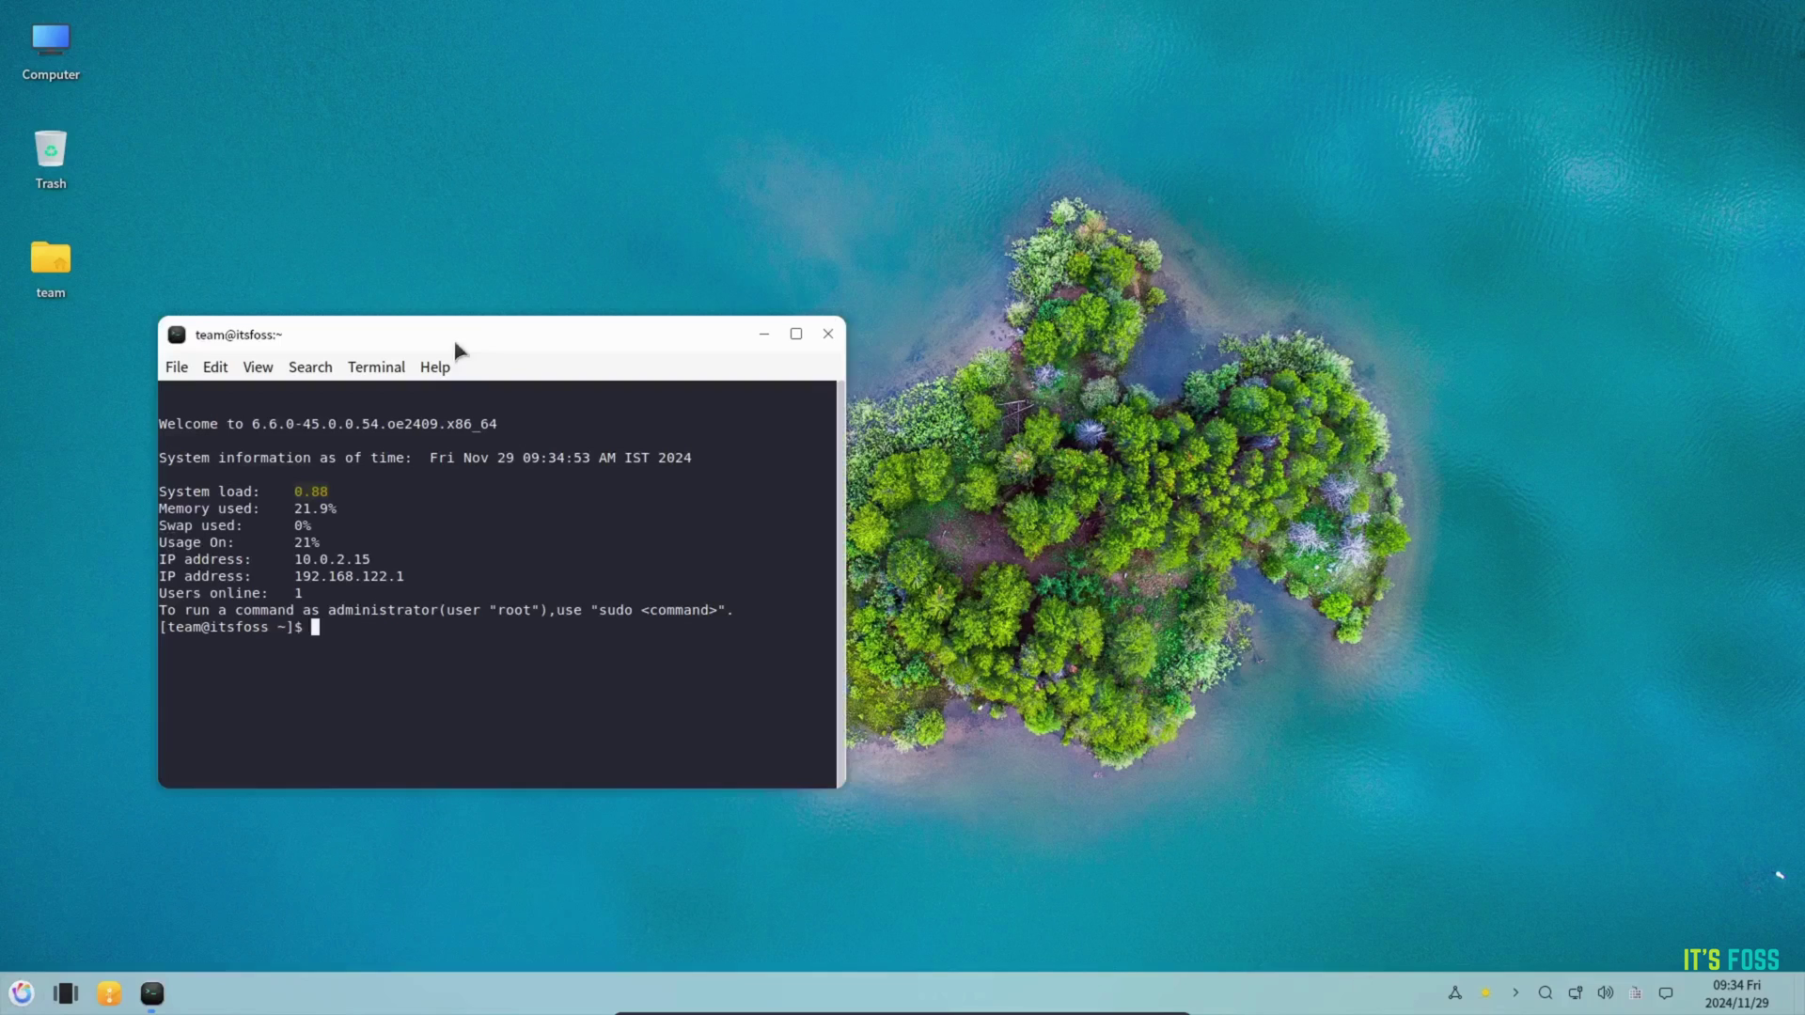
left_click_drag(455, 342, 866, 214)
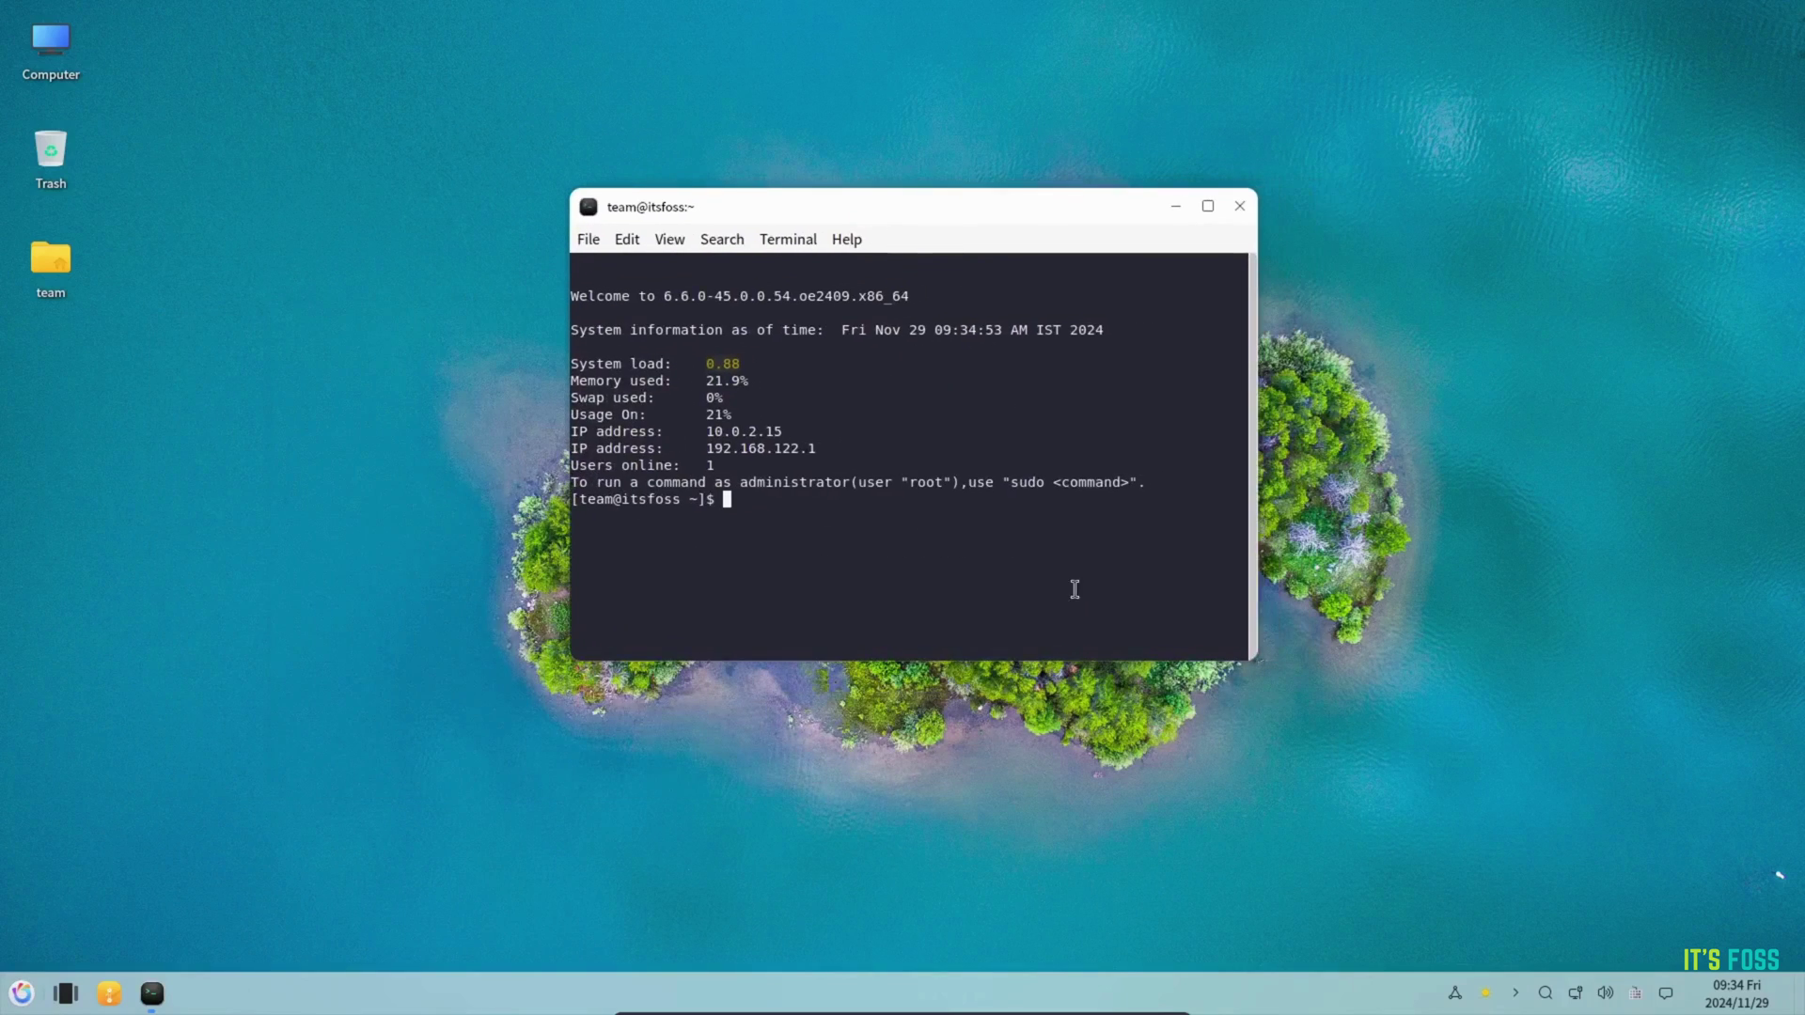
left_click(1239, 206)
key("super")
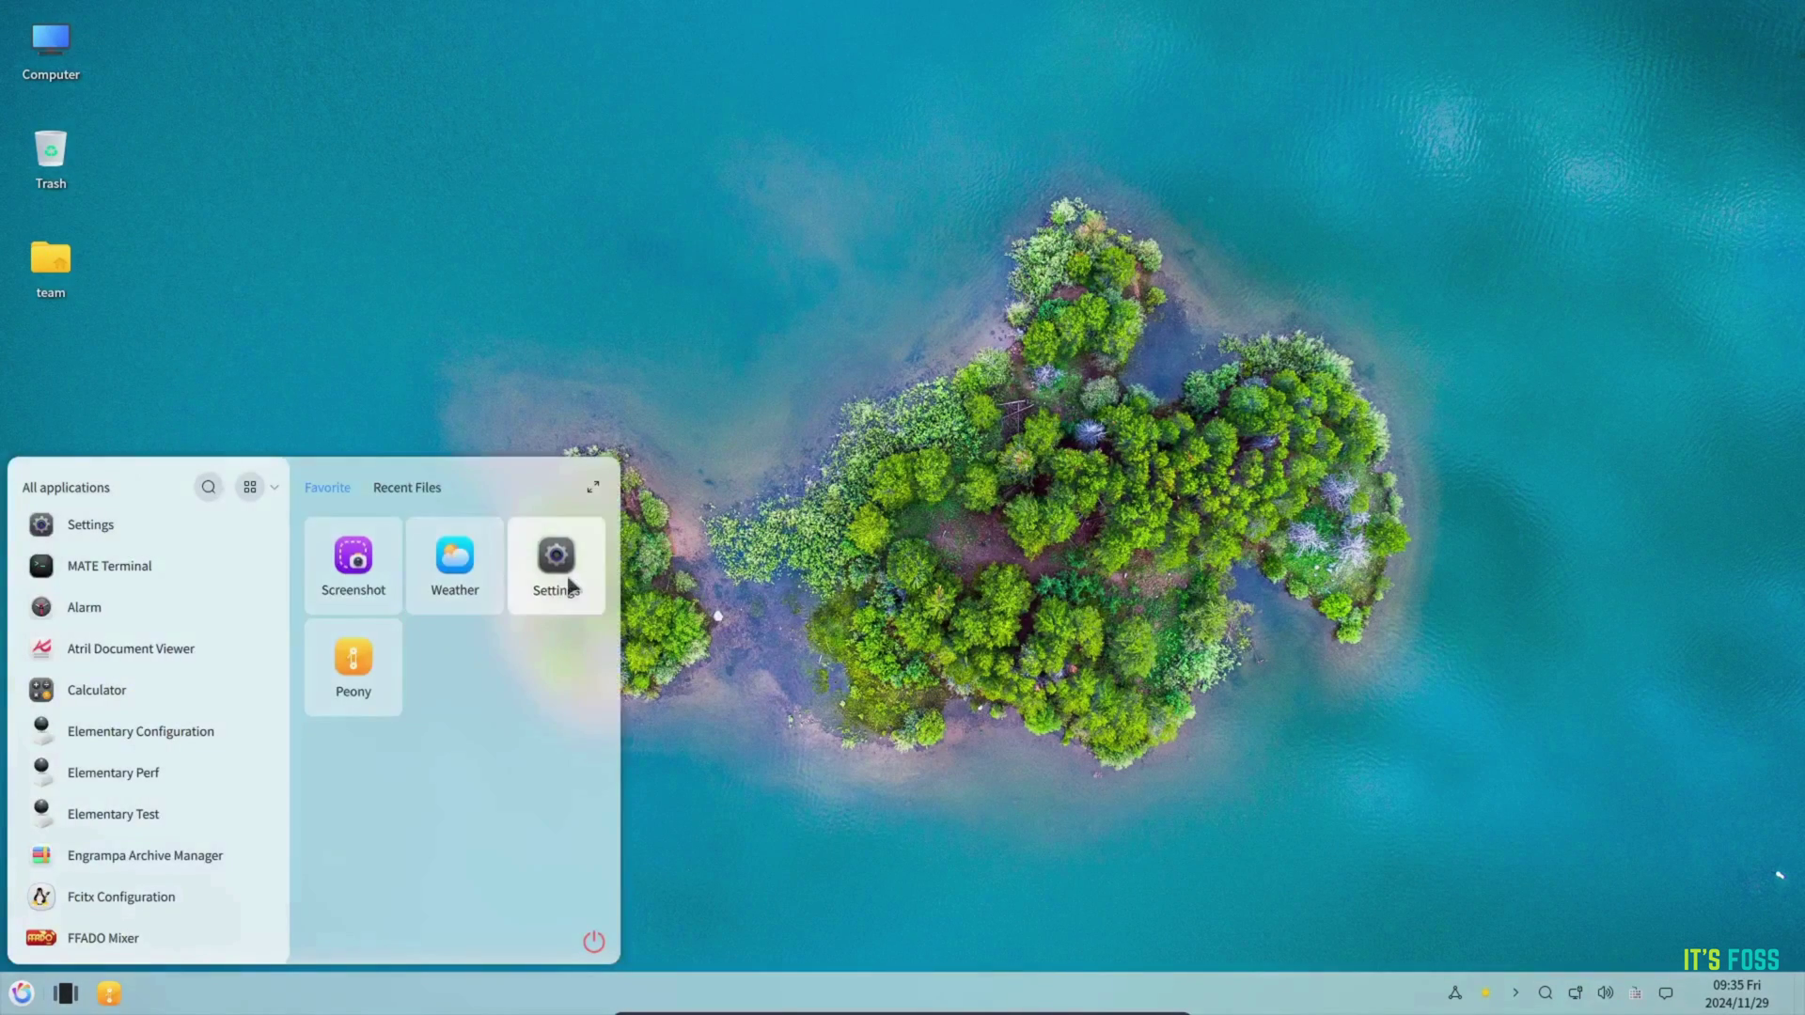
left_click(569, 586)
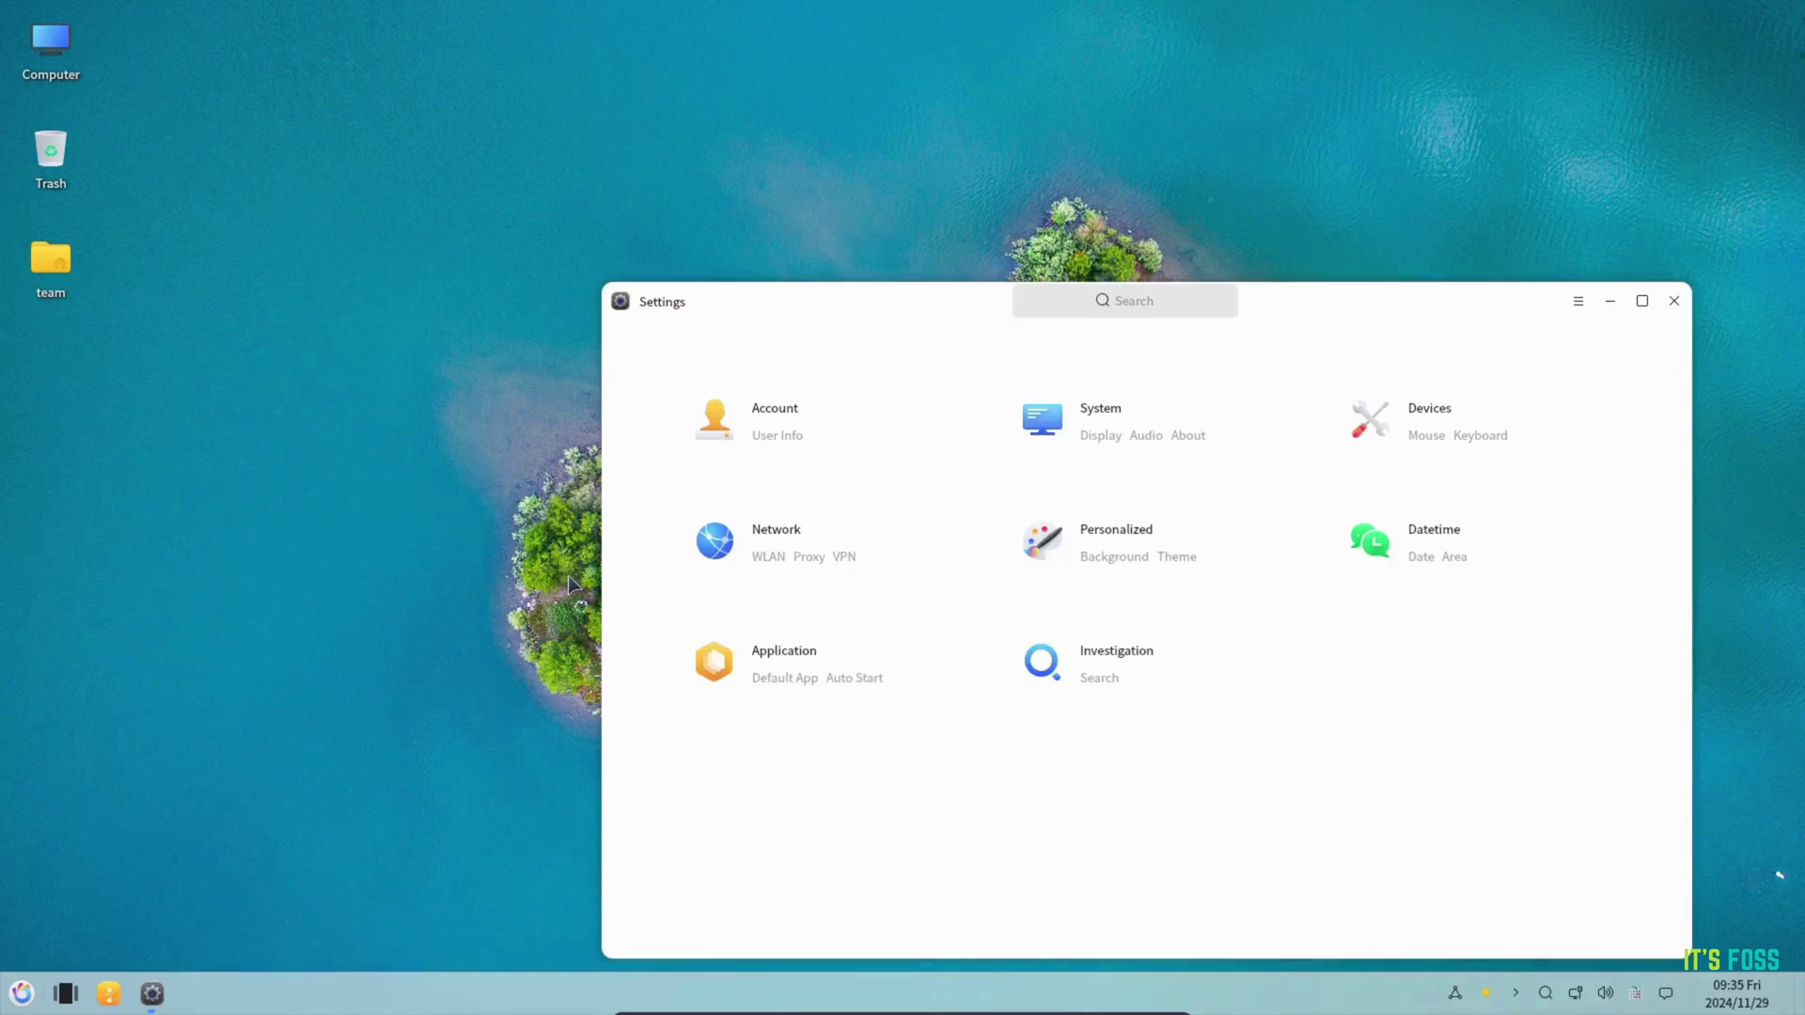
left_click_drag(906, 298, 669, 136)
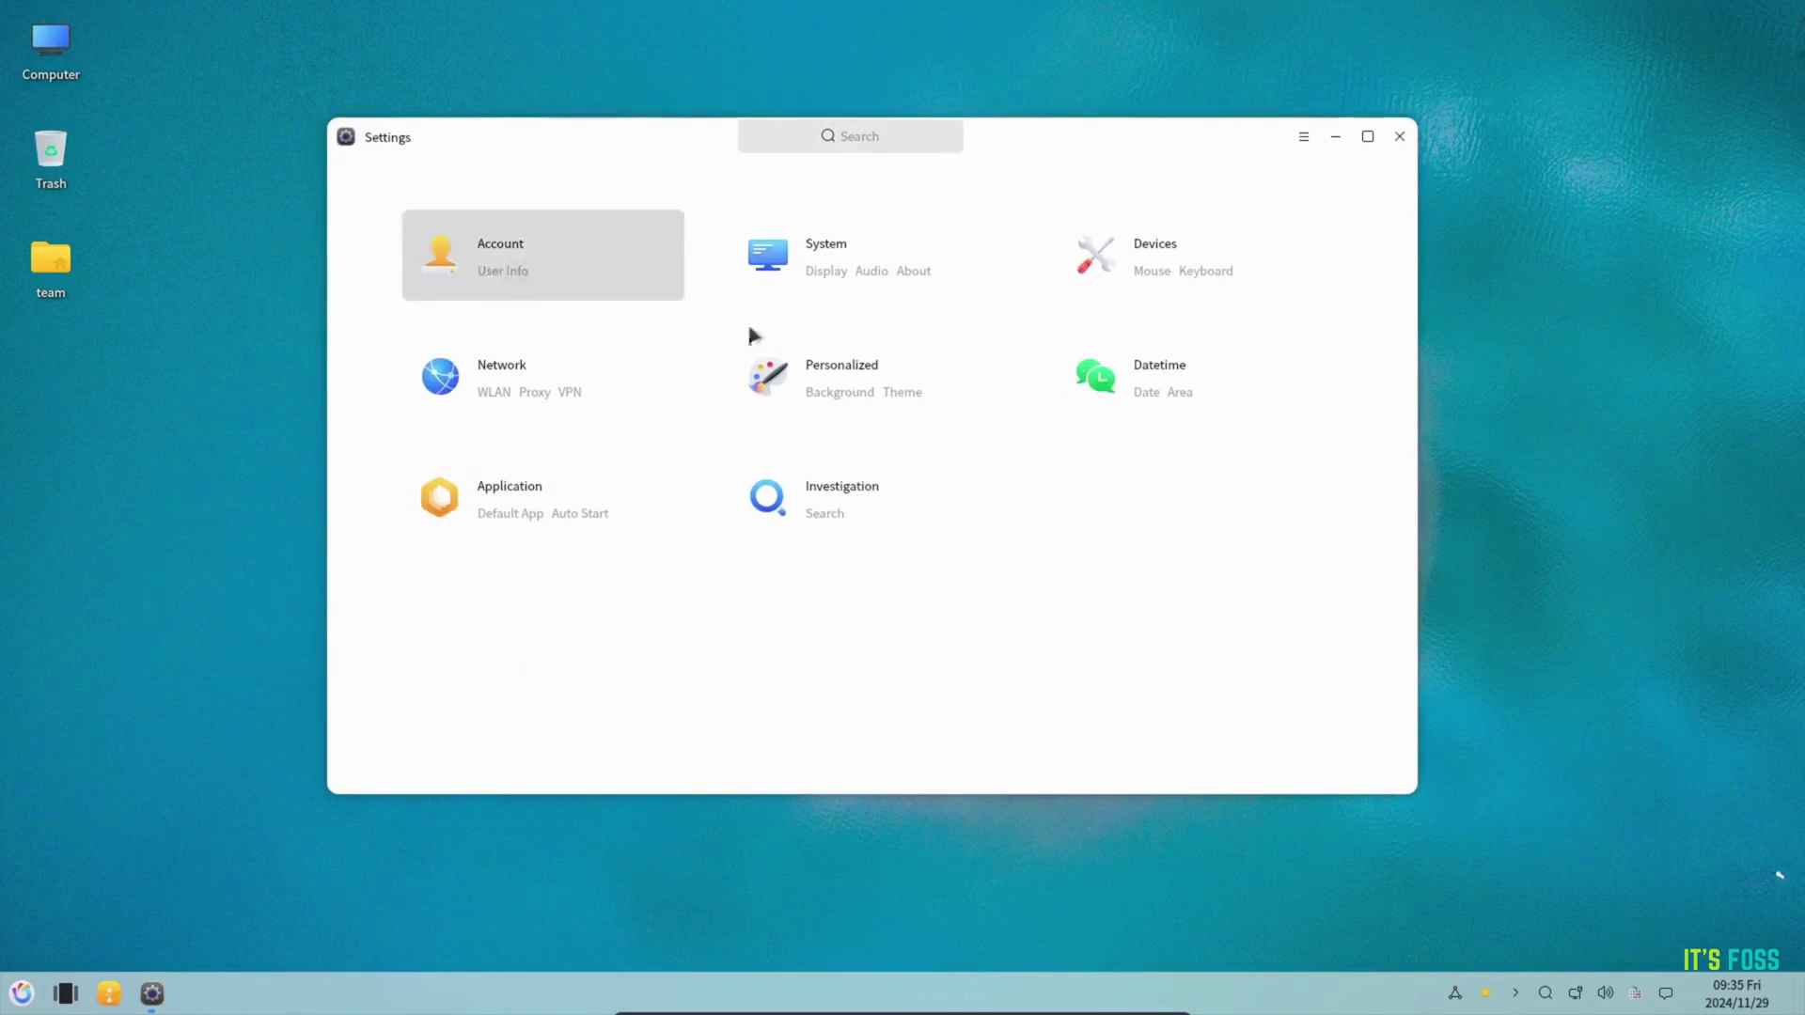
left_click(519, 276)
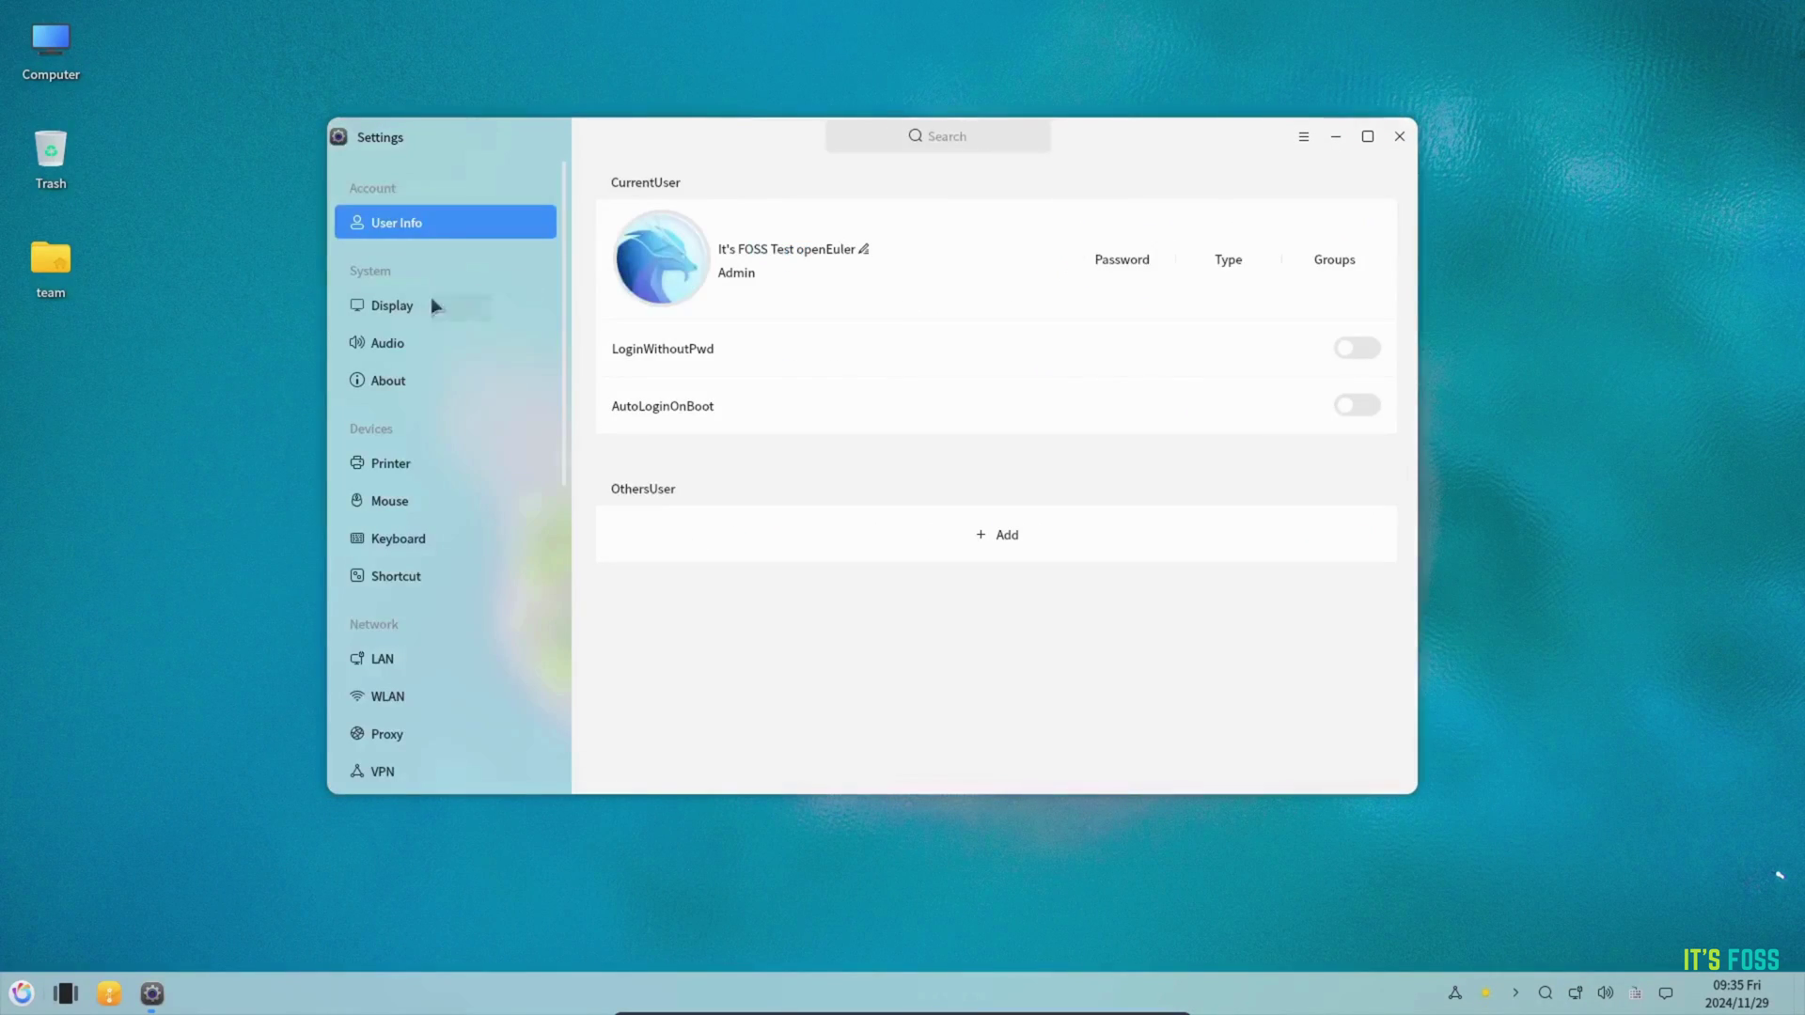
mouse_move(564, 388)
left_mouse_down()
mouse_move(596, 713)
mouse_move(564, 362)
left_mouse_up()
left_click(479, 305)
left_click(425, 344)
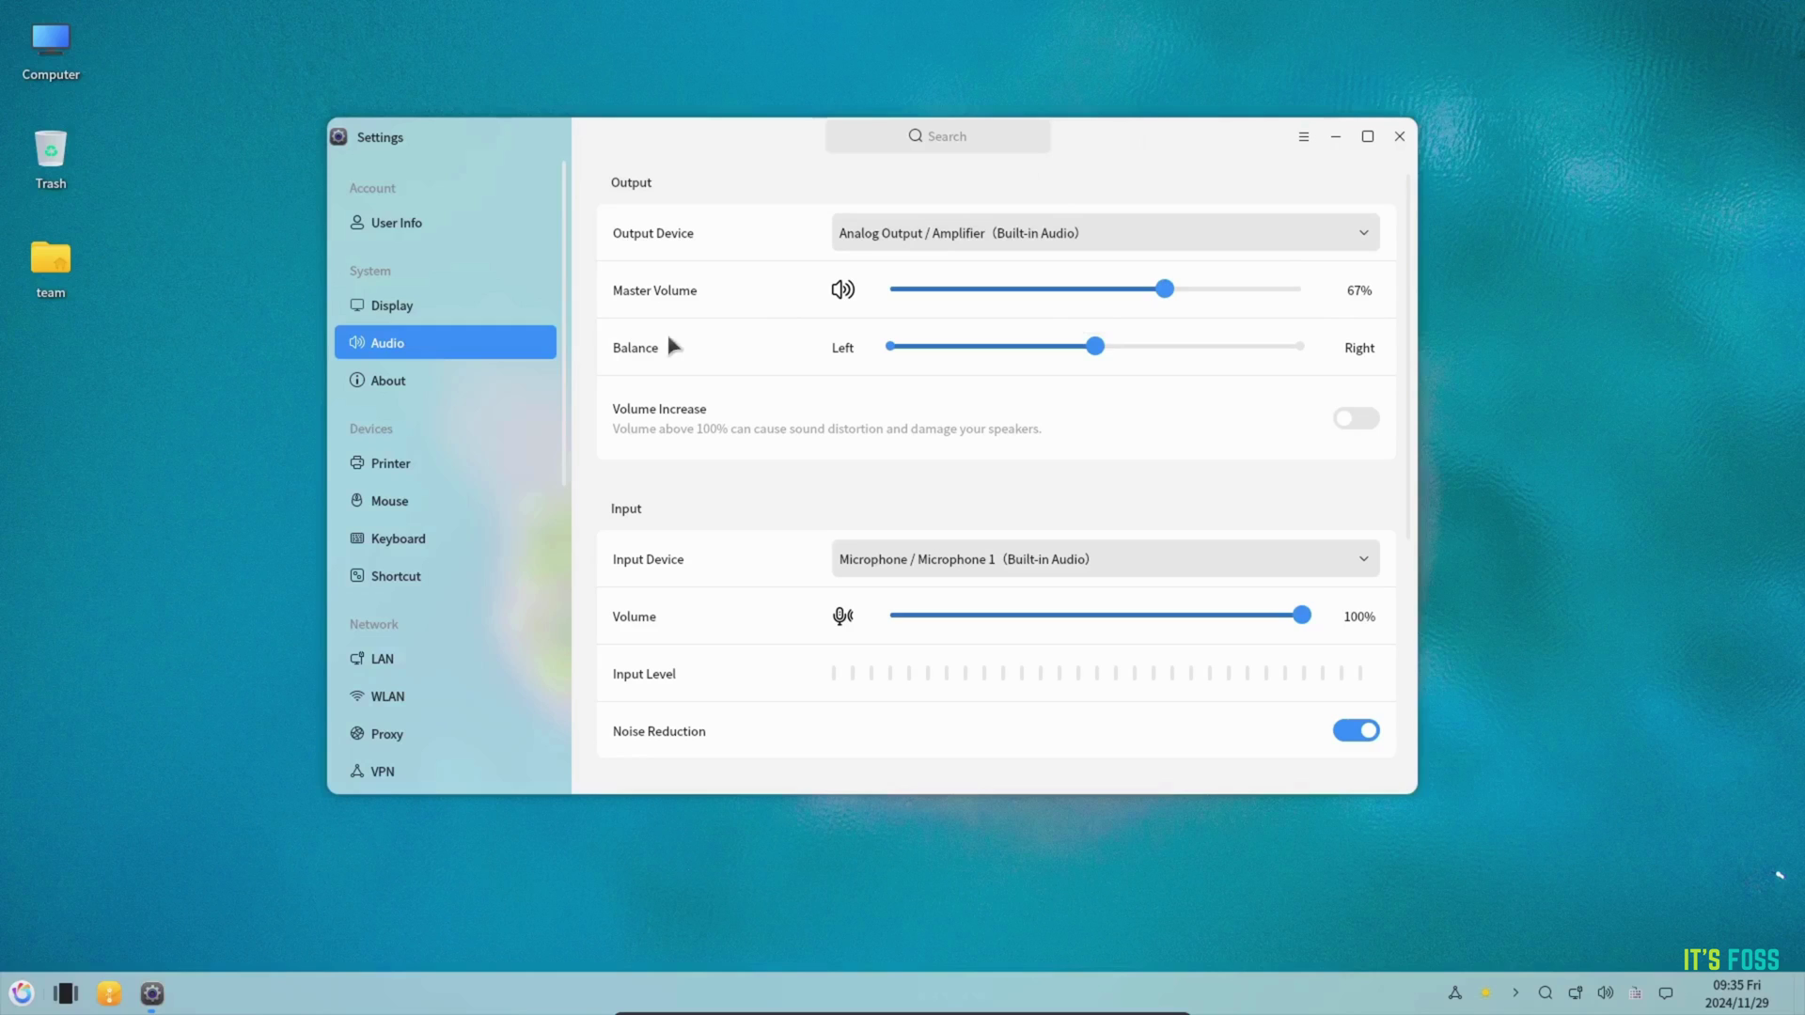
left_click(455, 224)
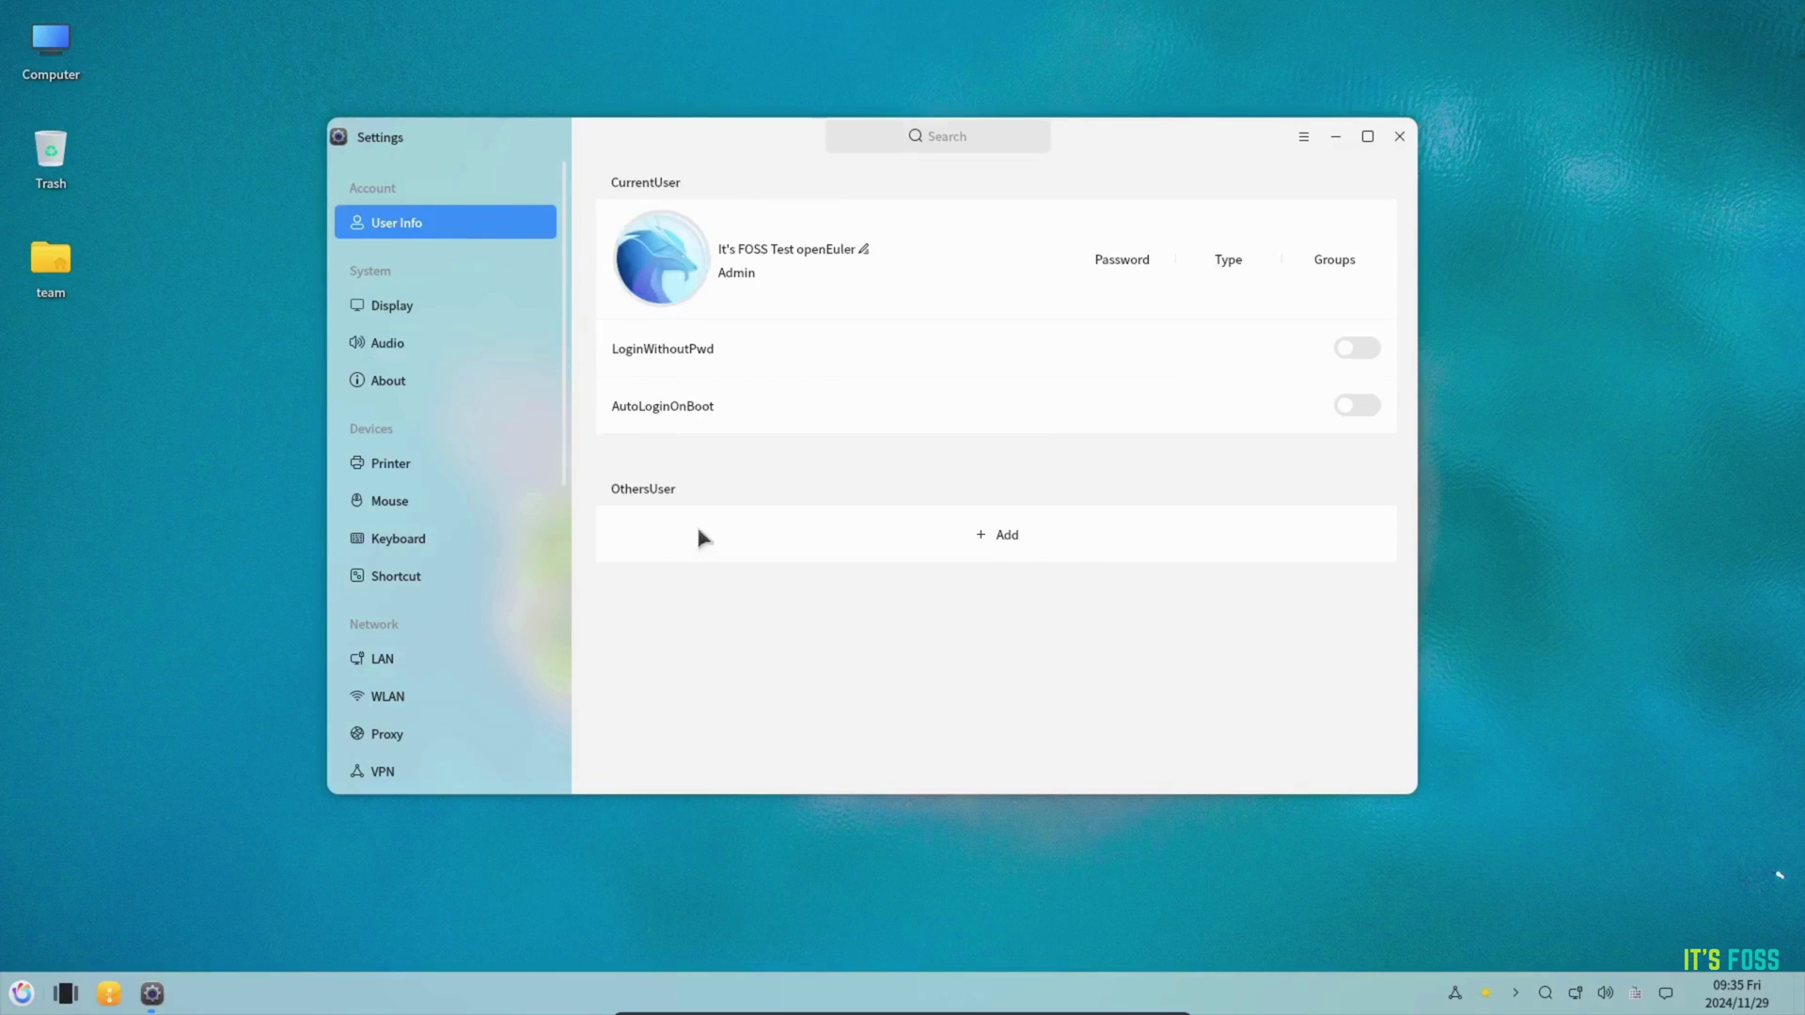
left_click(1399, 138)
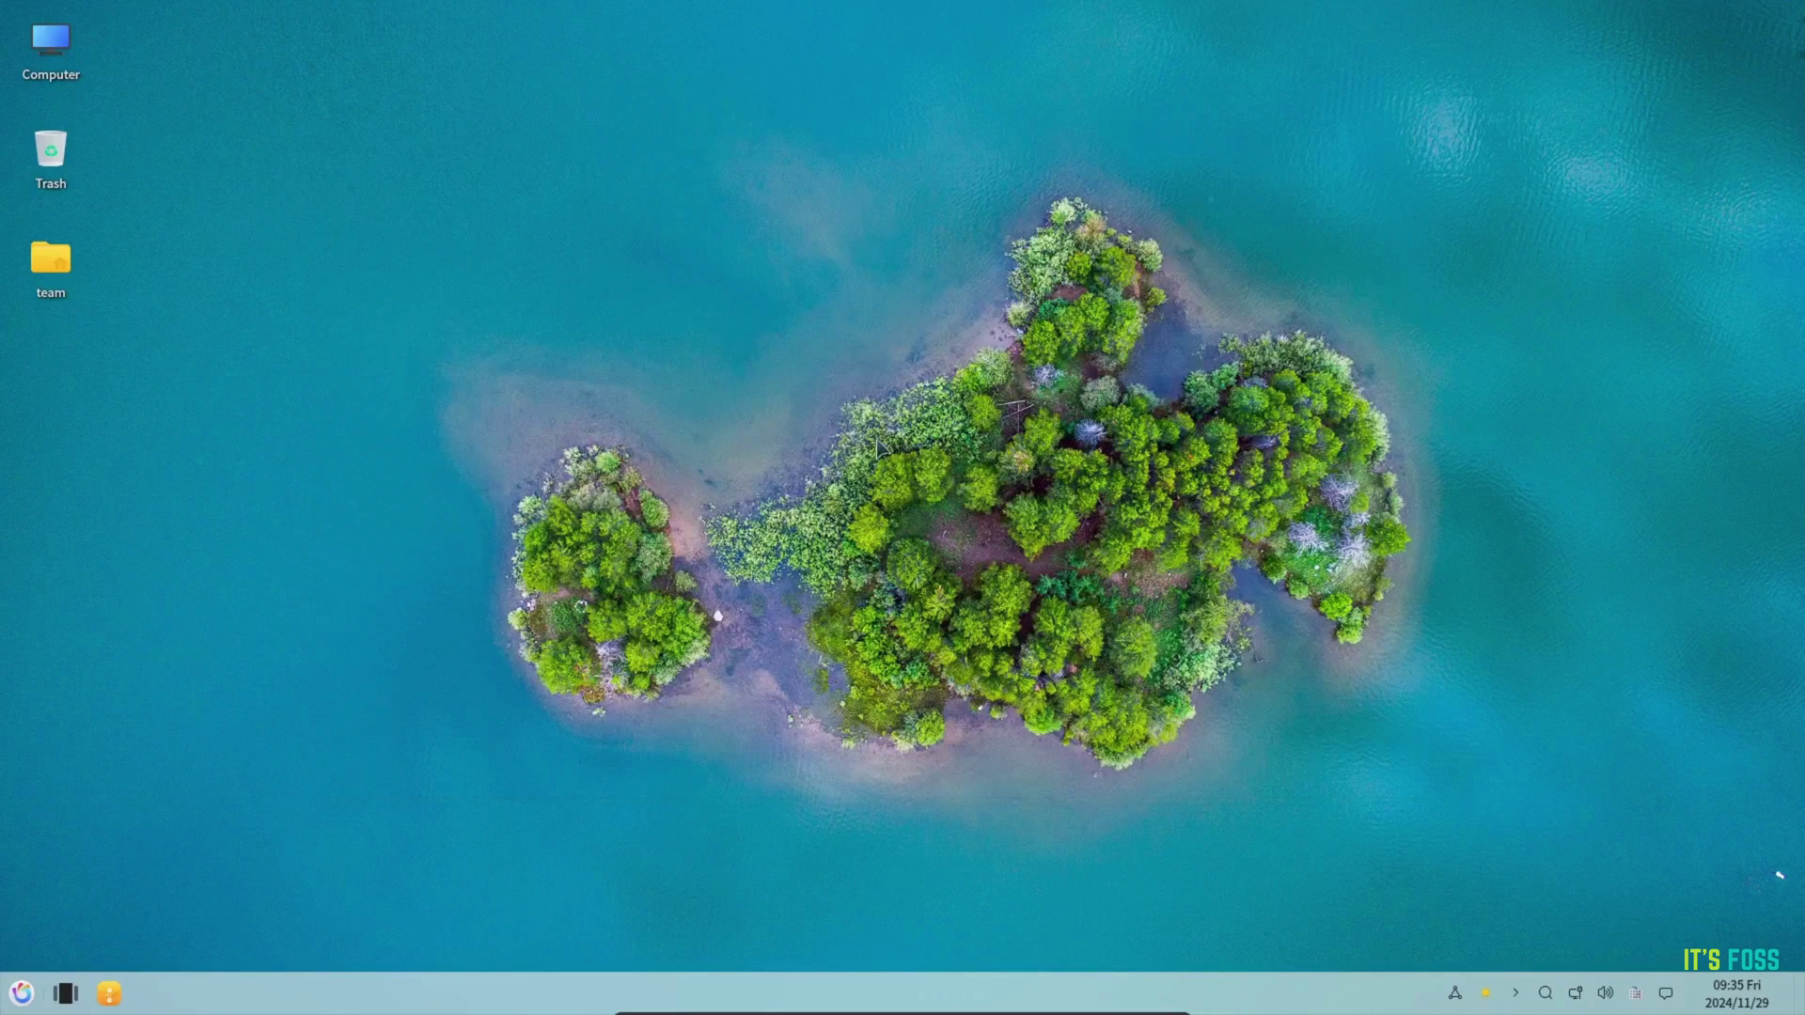
right_click(846, 250)
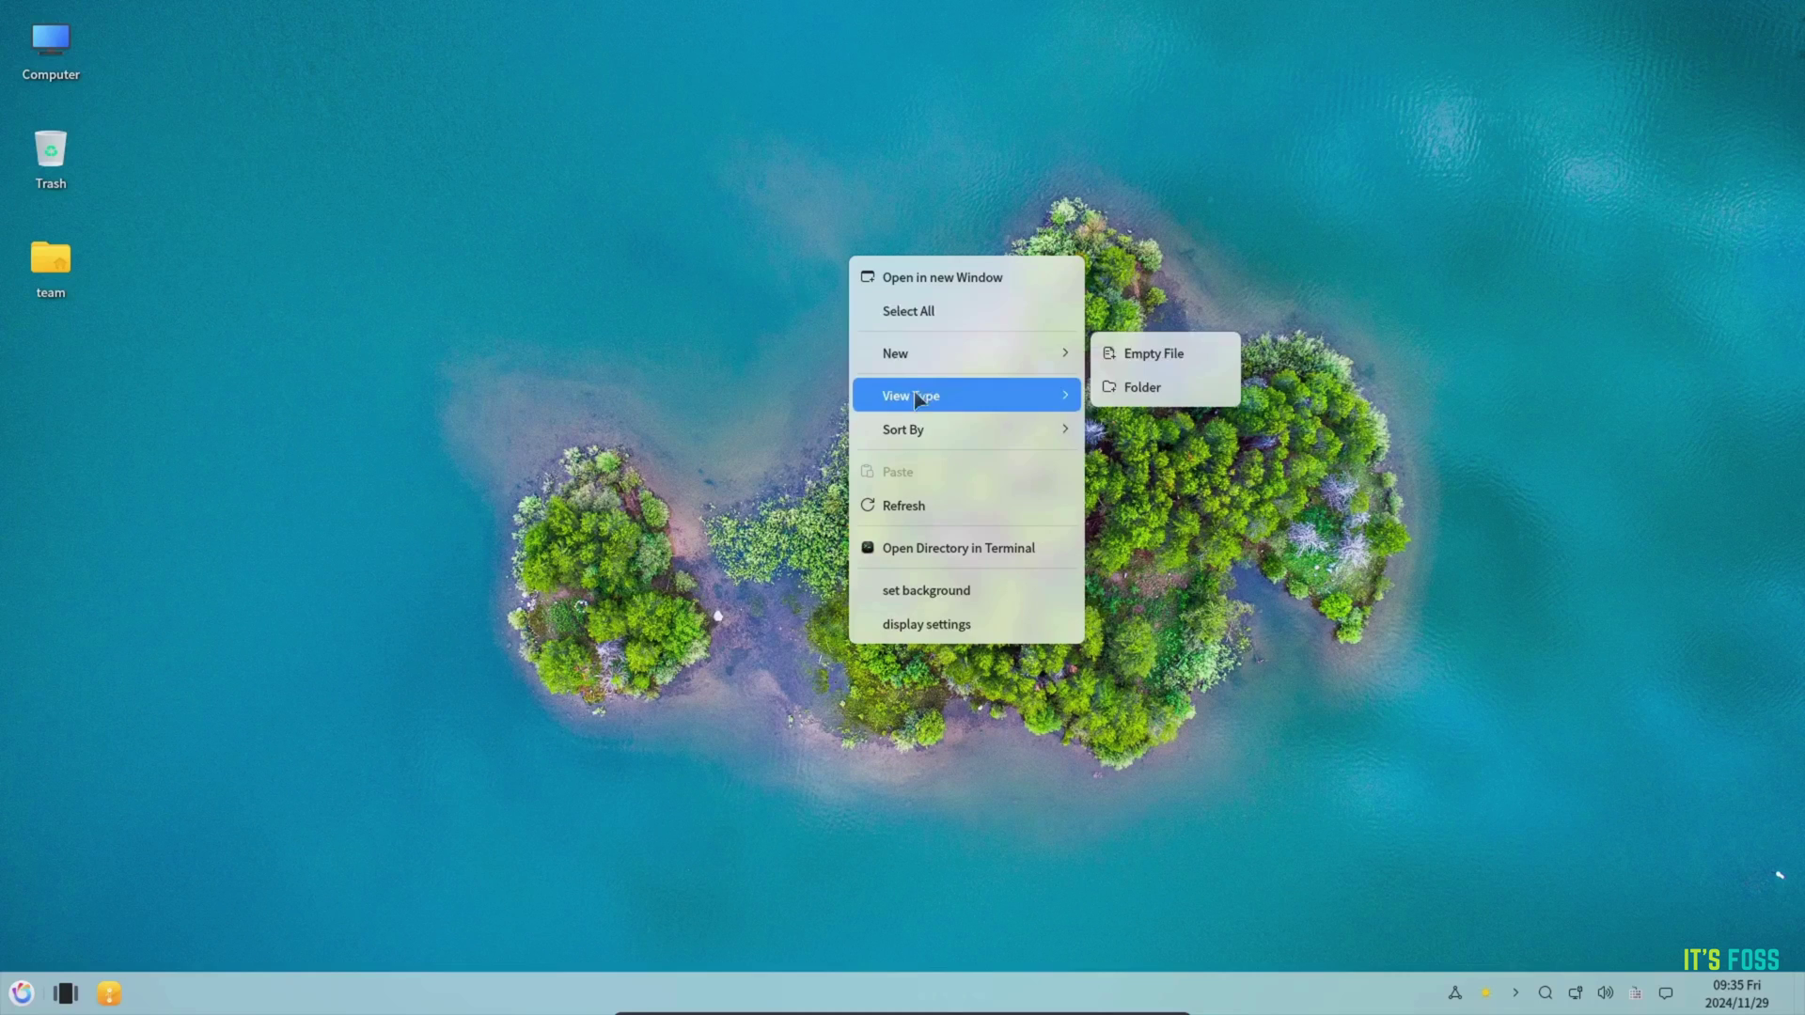
mouse_move(912, 429)
left_click(959, 758)
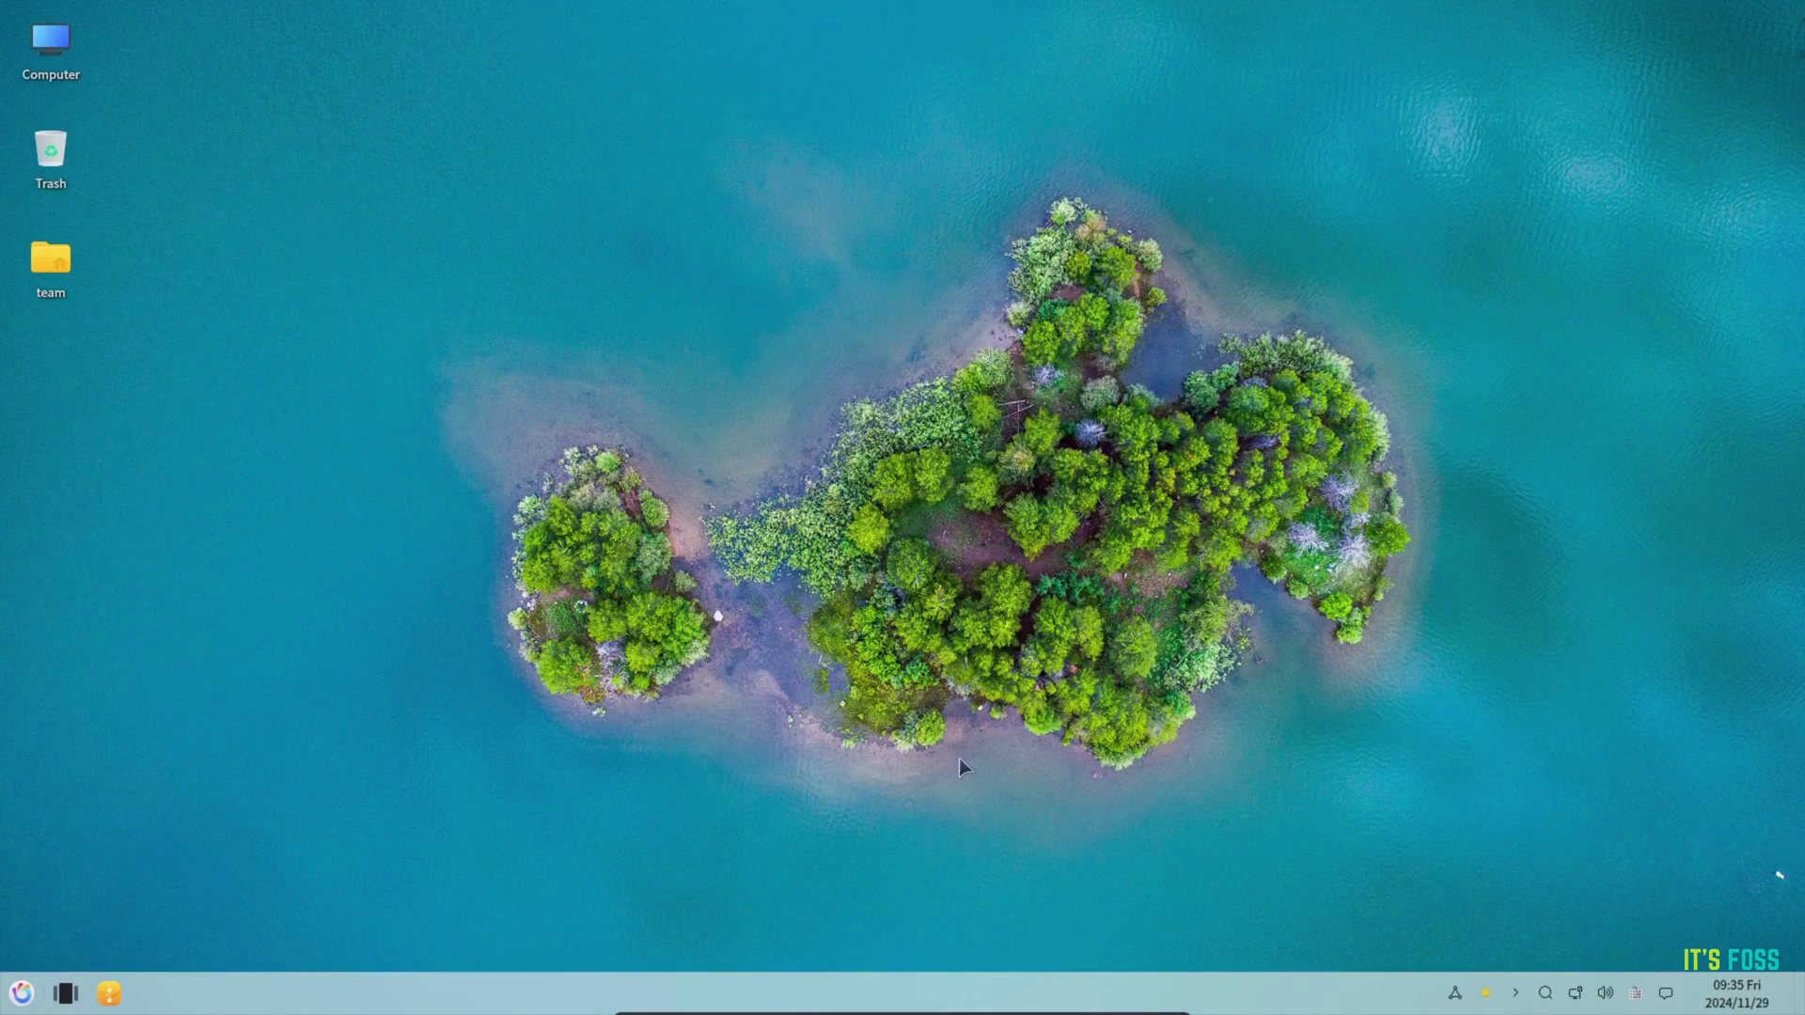